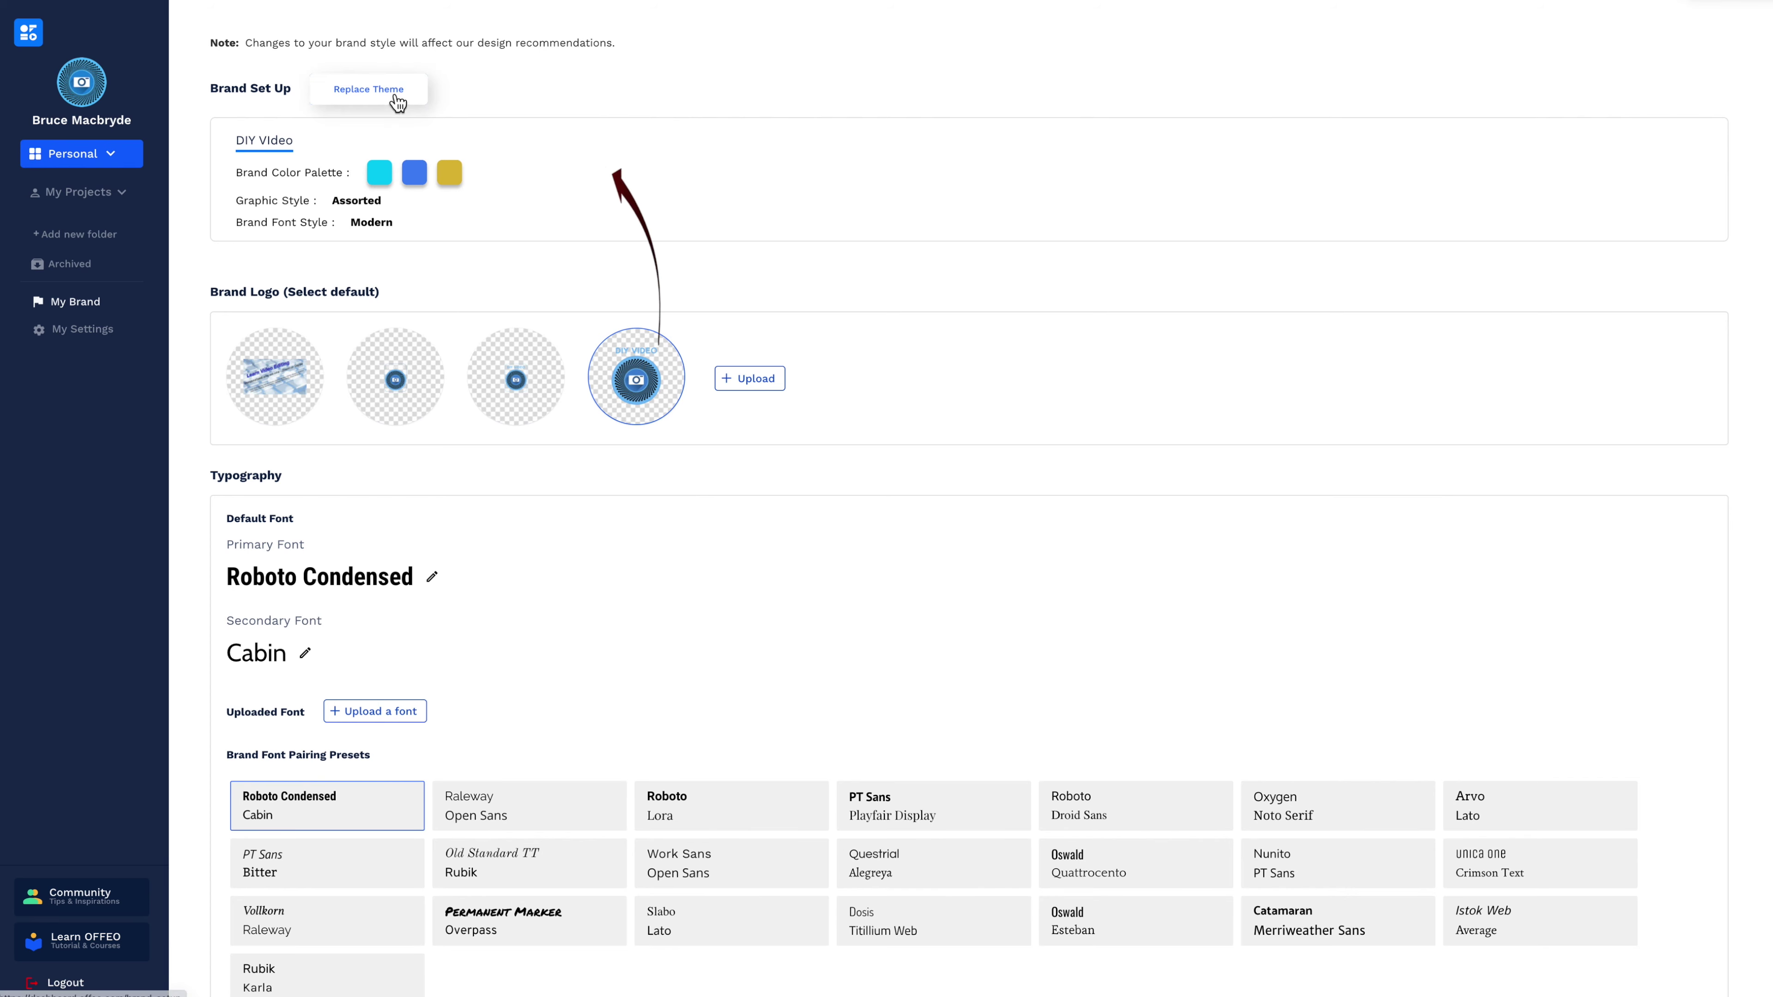
Replace the brand colours with dark green #9CDB37 and vibrant pink #F4428C.
left_click(395, 95)
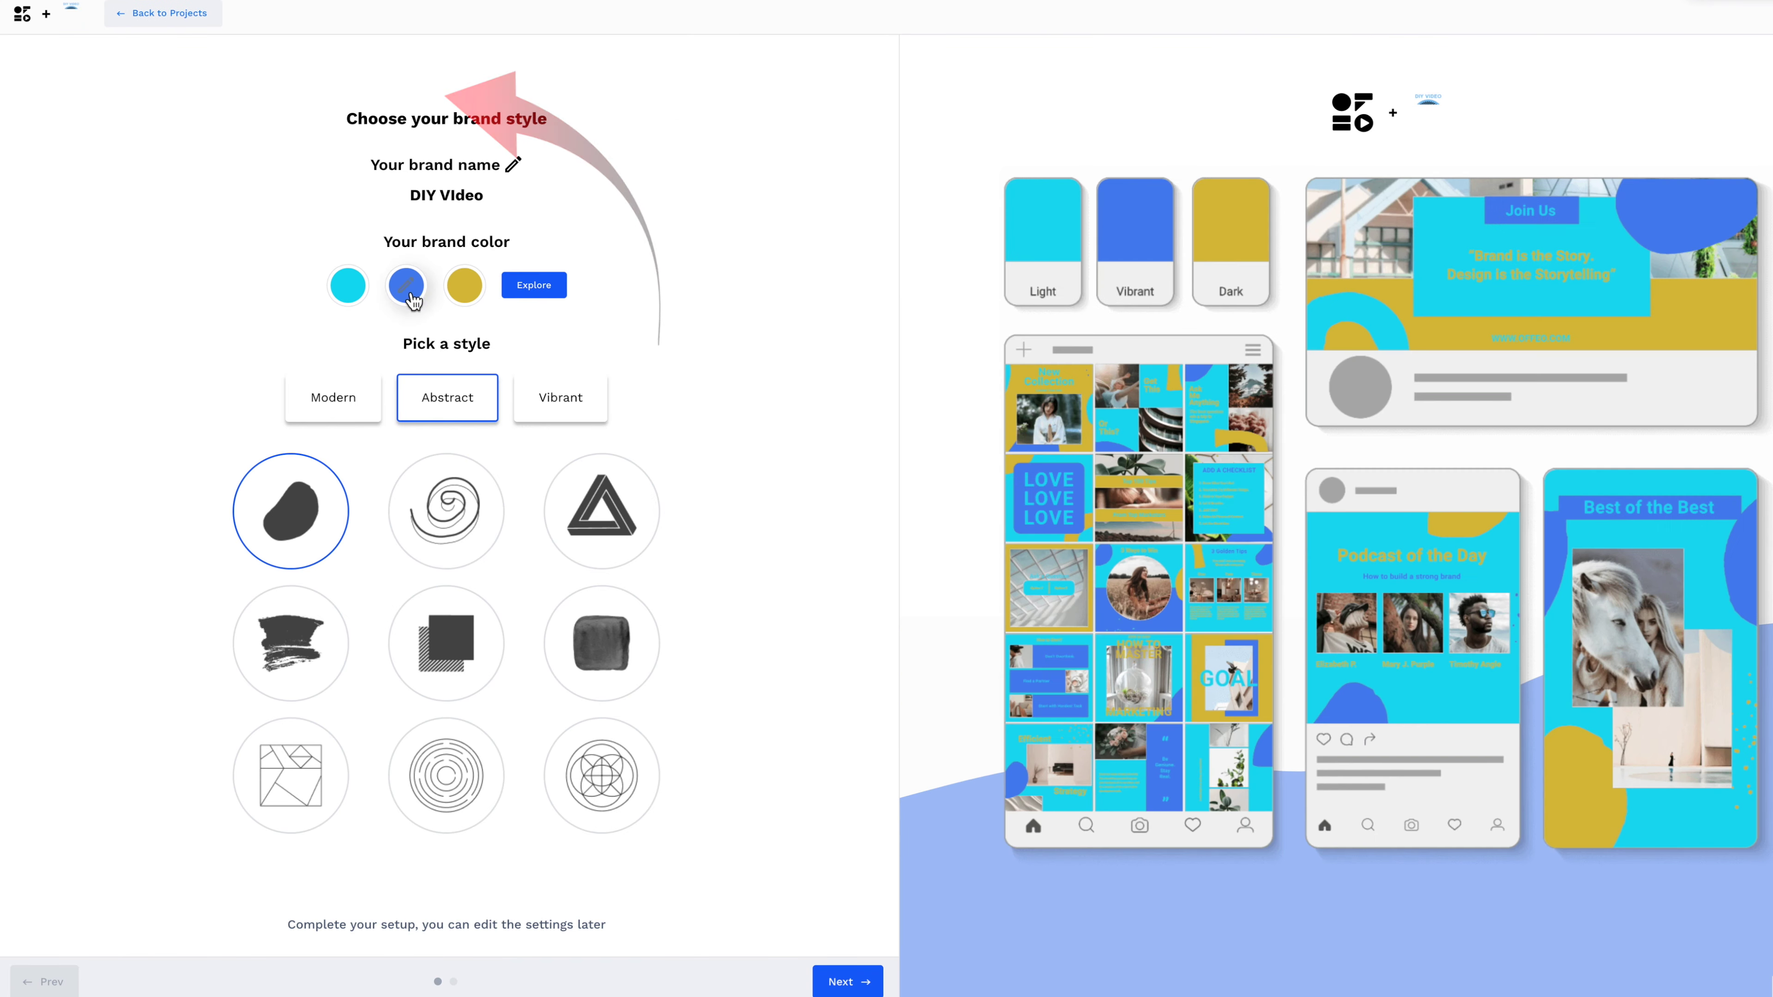
left_click(549, 292)
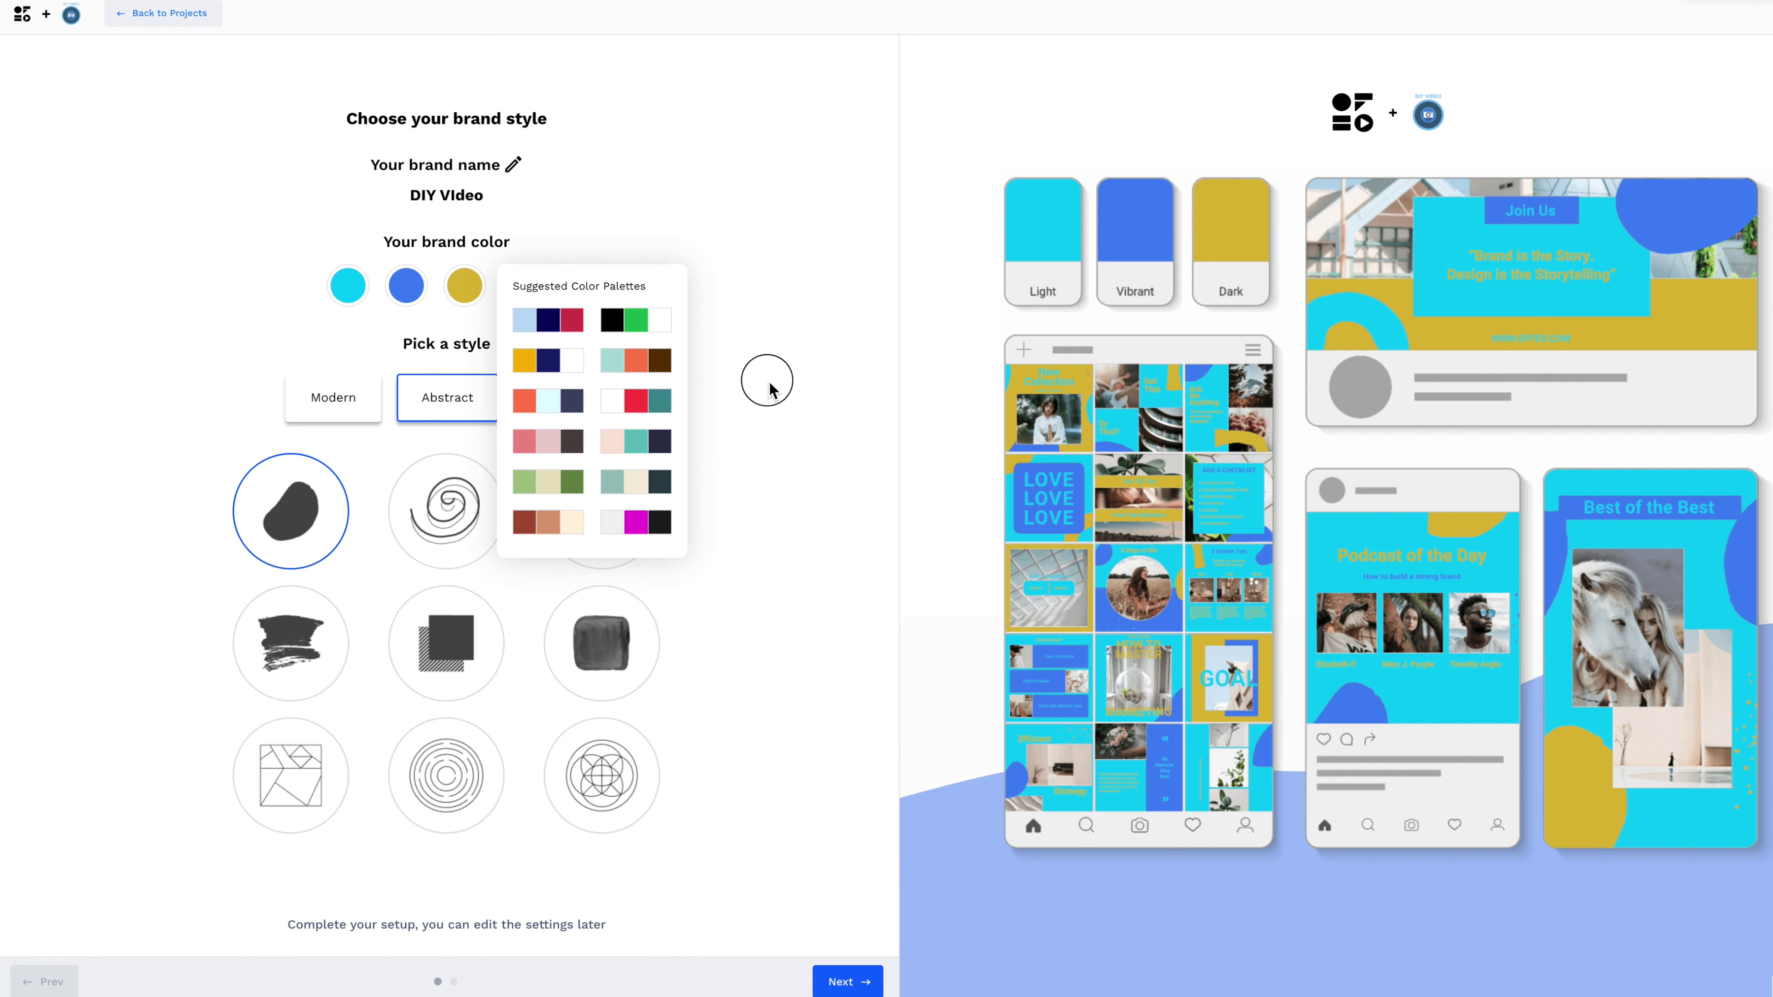
left_click(770, 390)
left_click(467, 287)
left_click(665, 390)
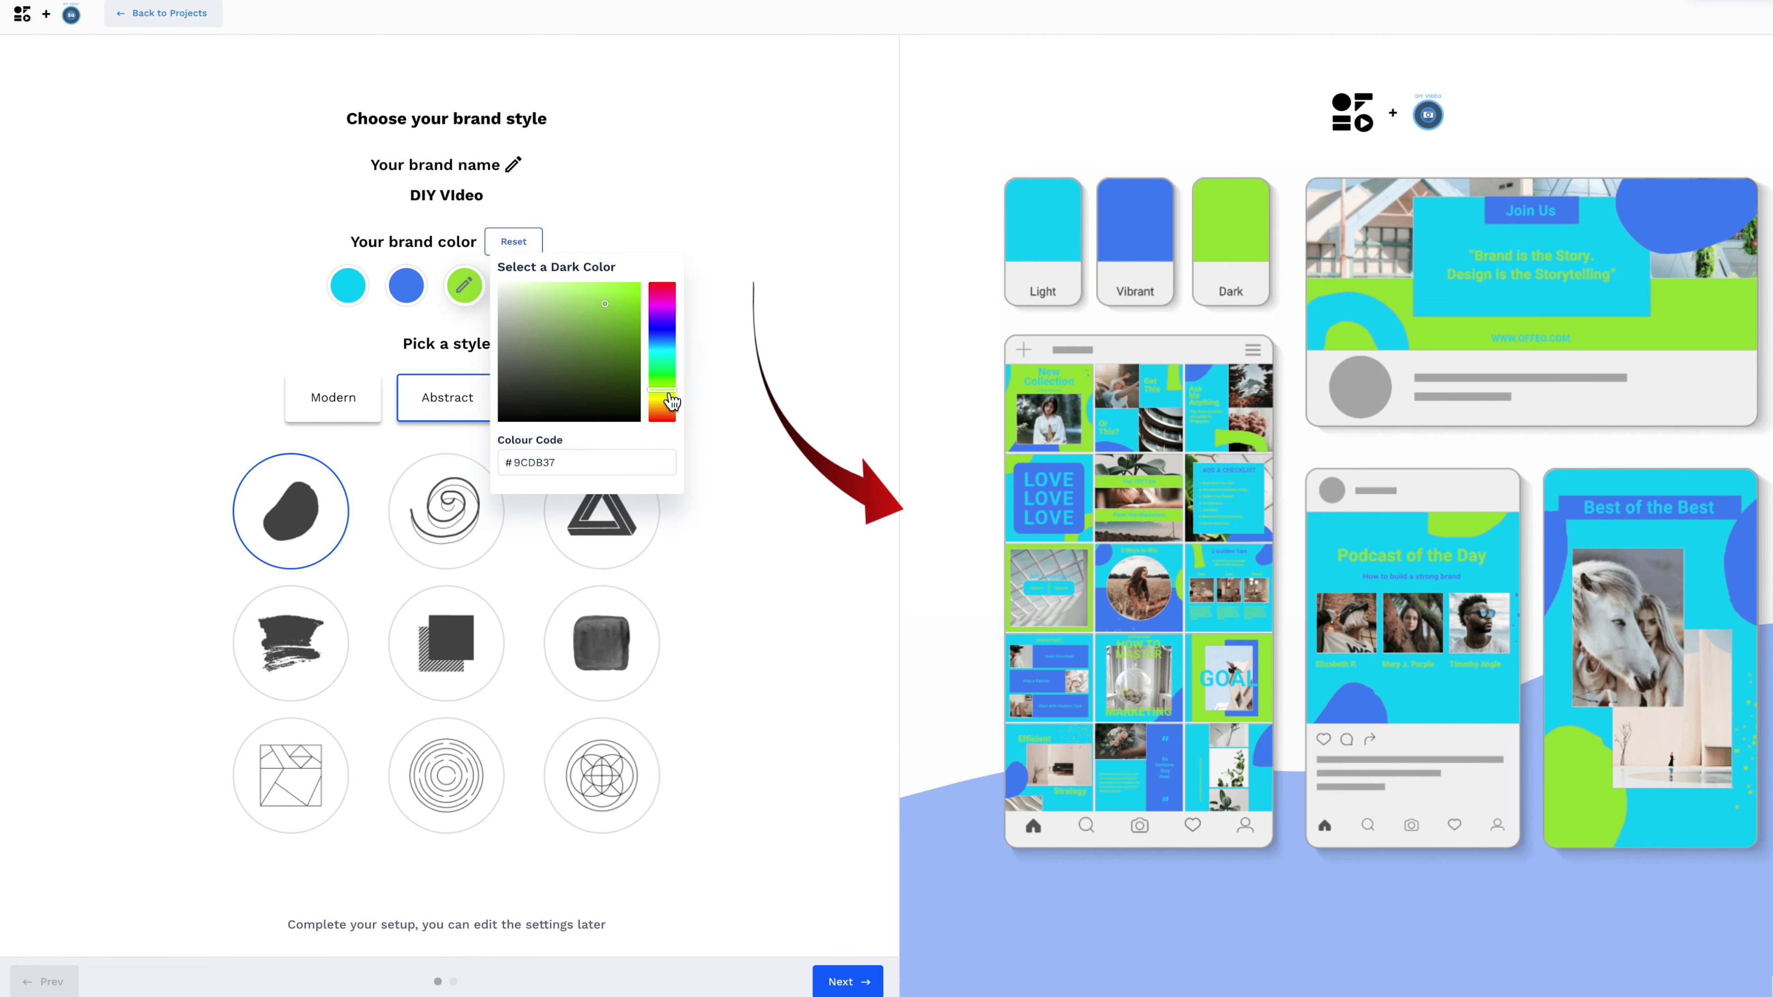
left_click(405, 285)
left_click(607, 292)
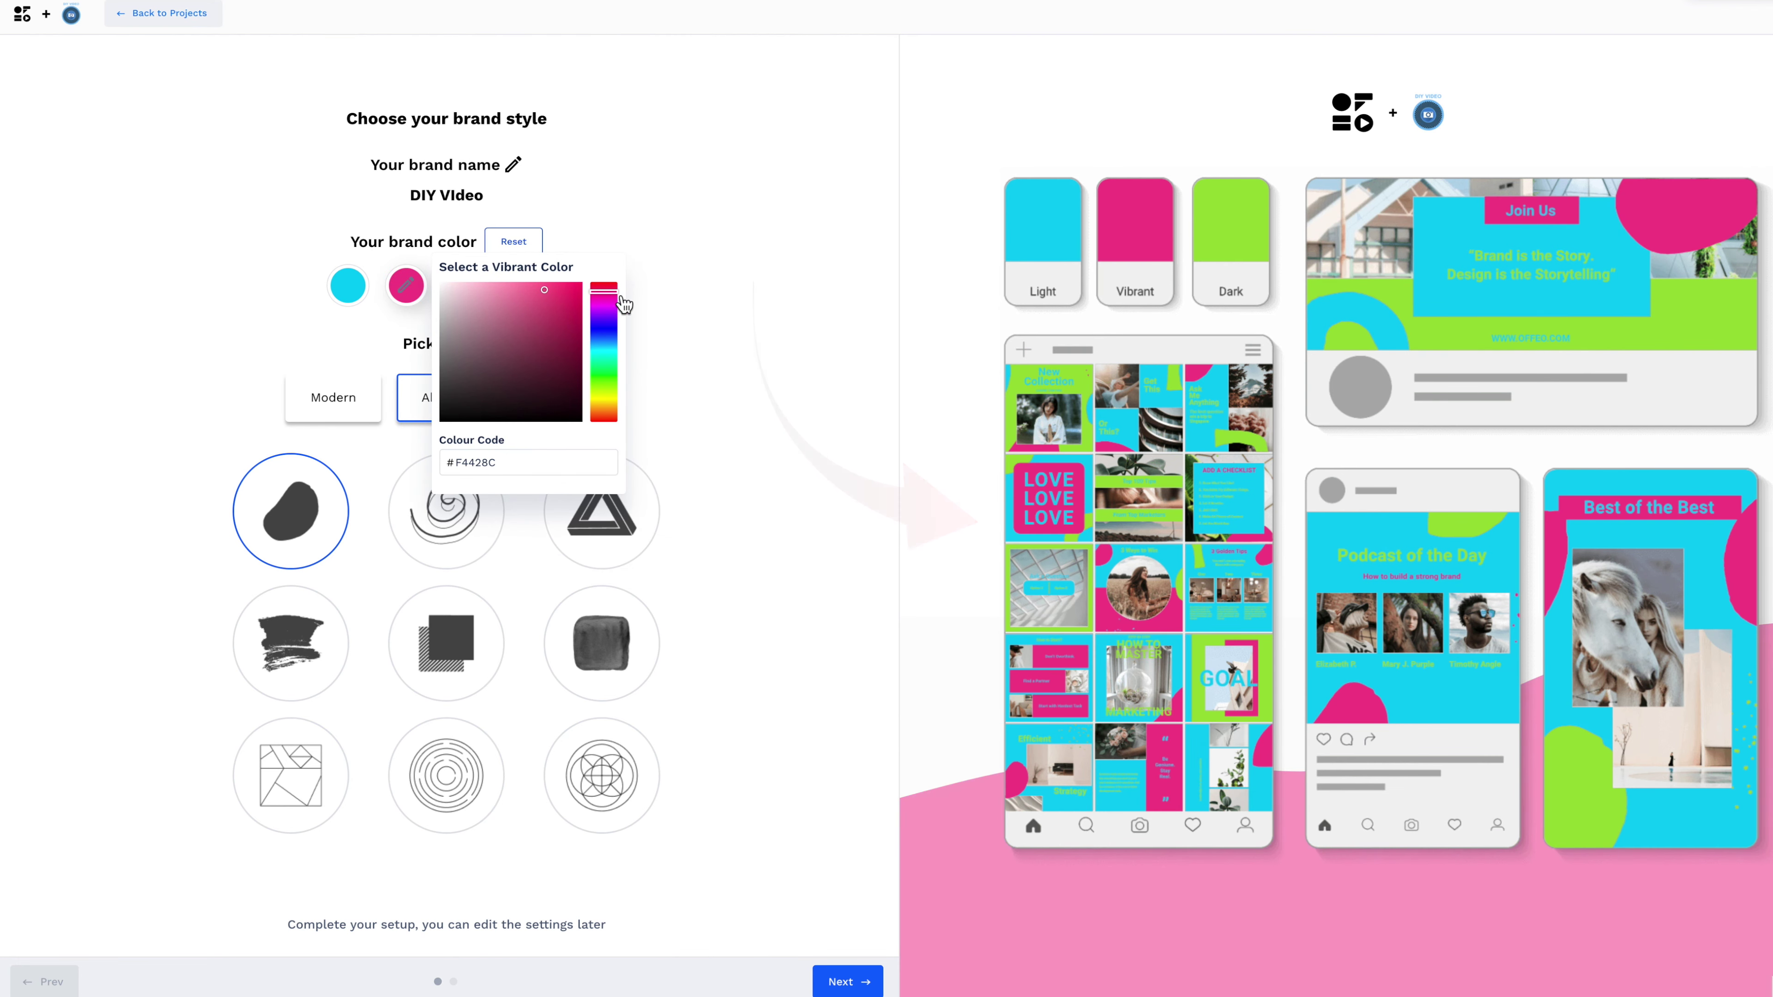
left_click(376, 415)
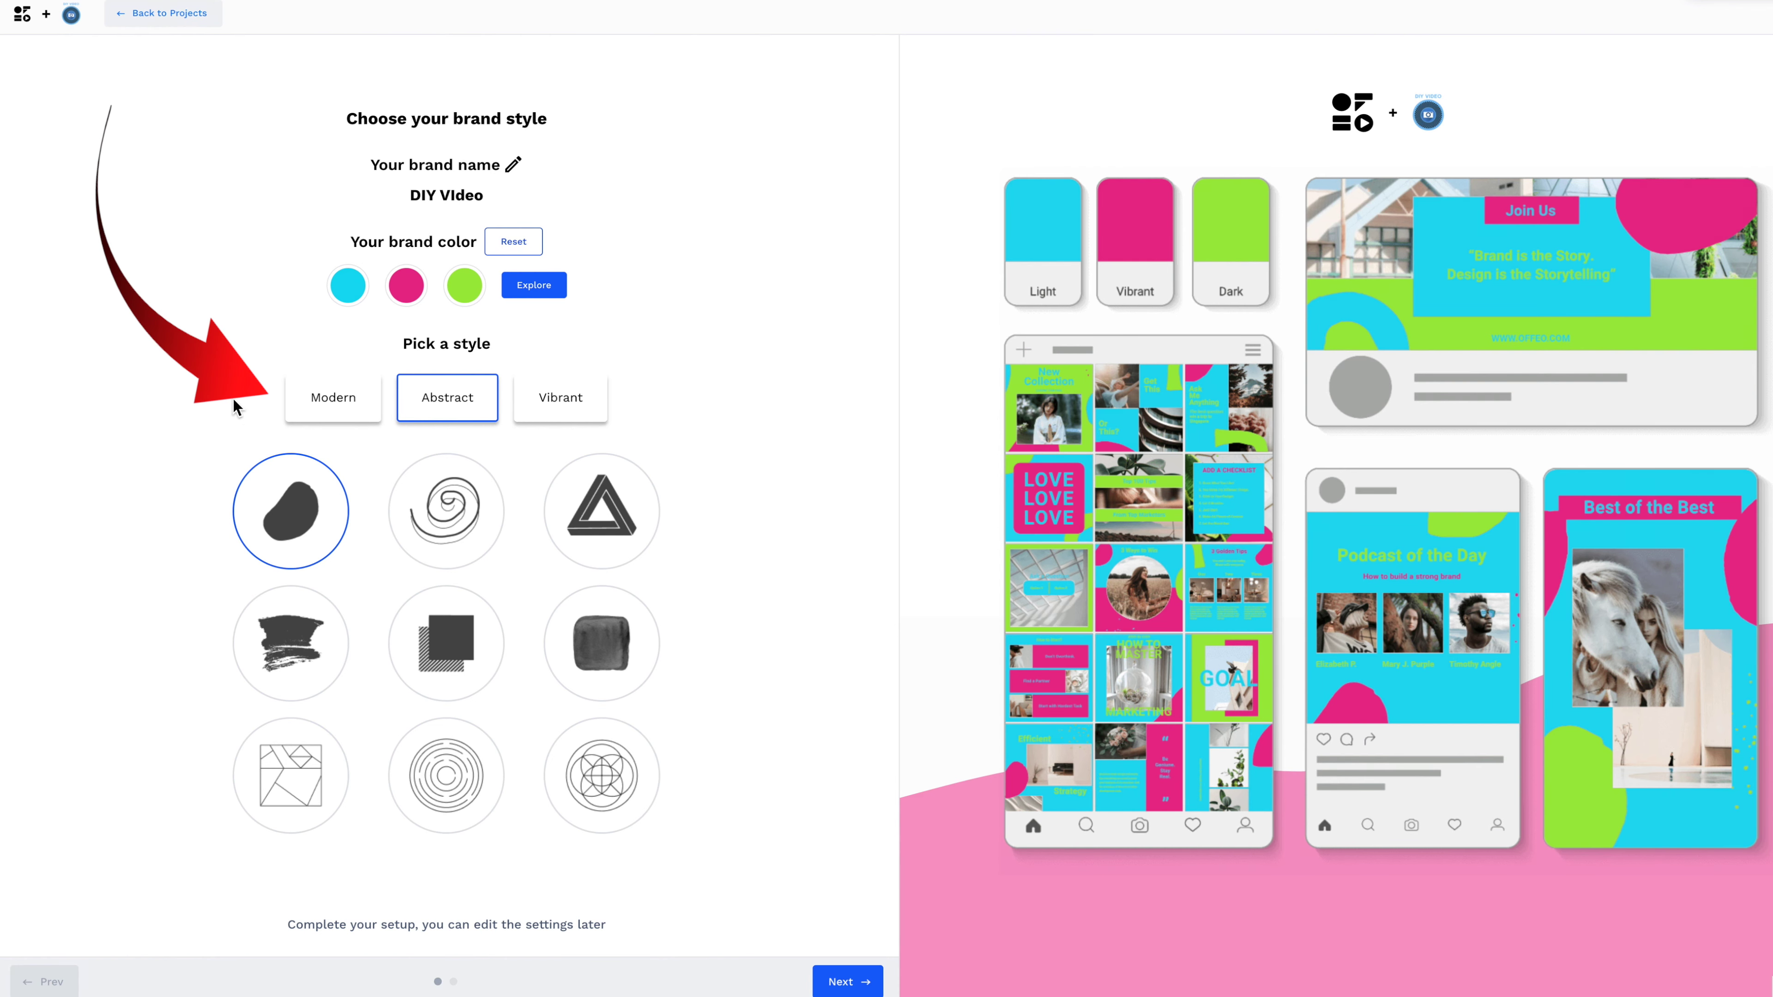
Try the Modern and Abstract graphic styles, settling on Vibrant.
left_click(349, 404)
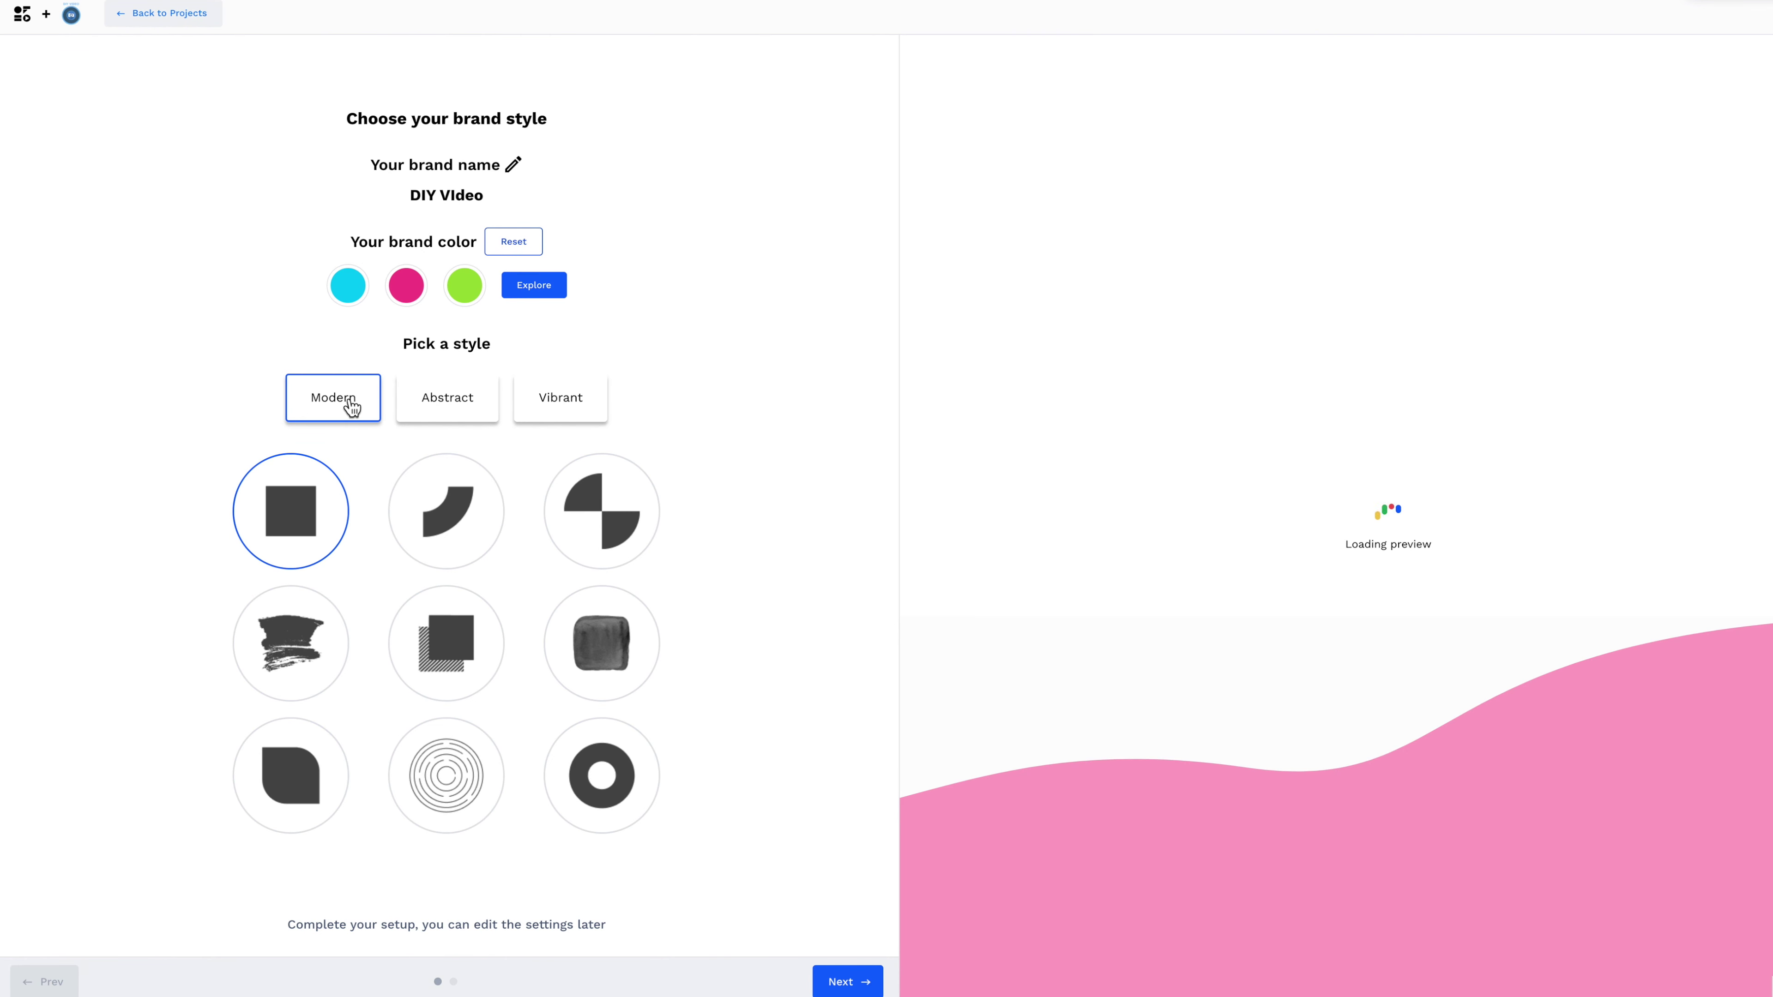
left_click(451, 405)
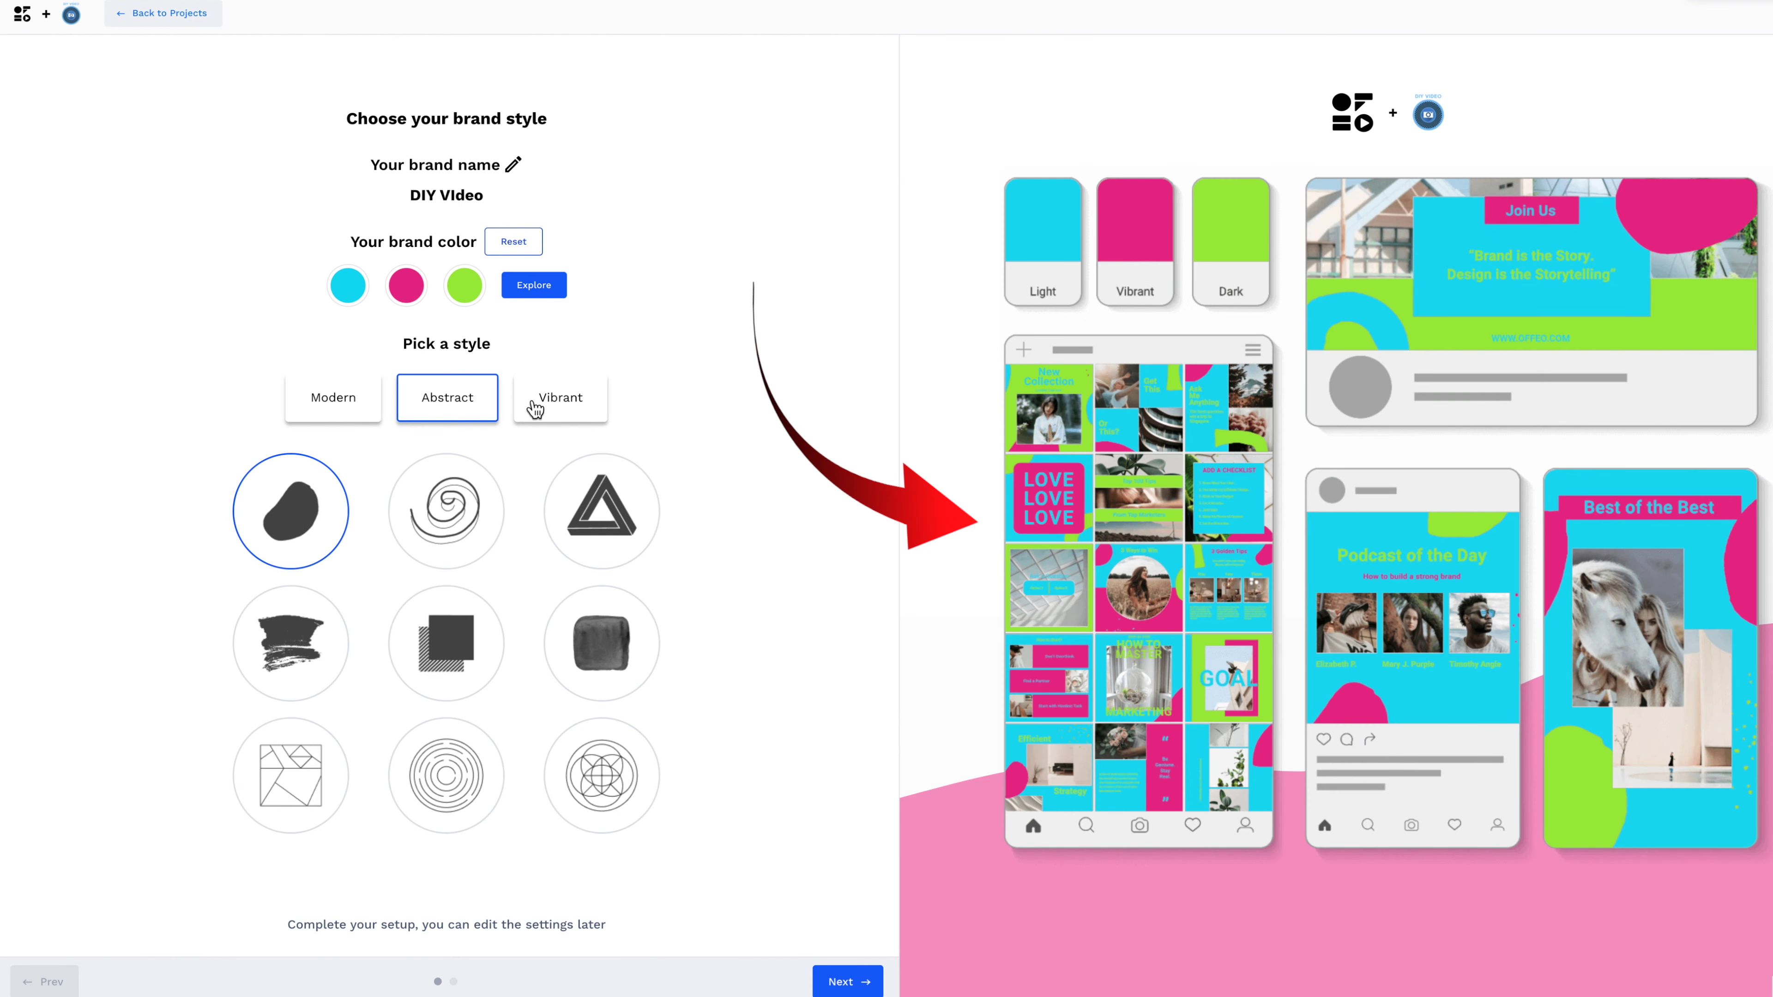
left_click(576, 408)
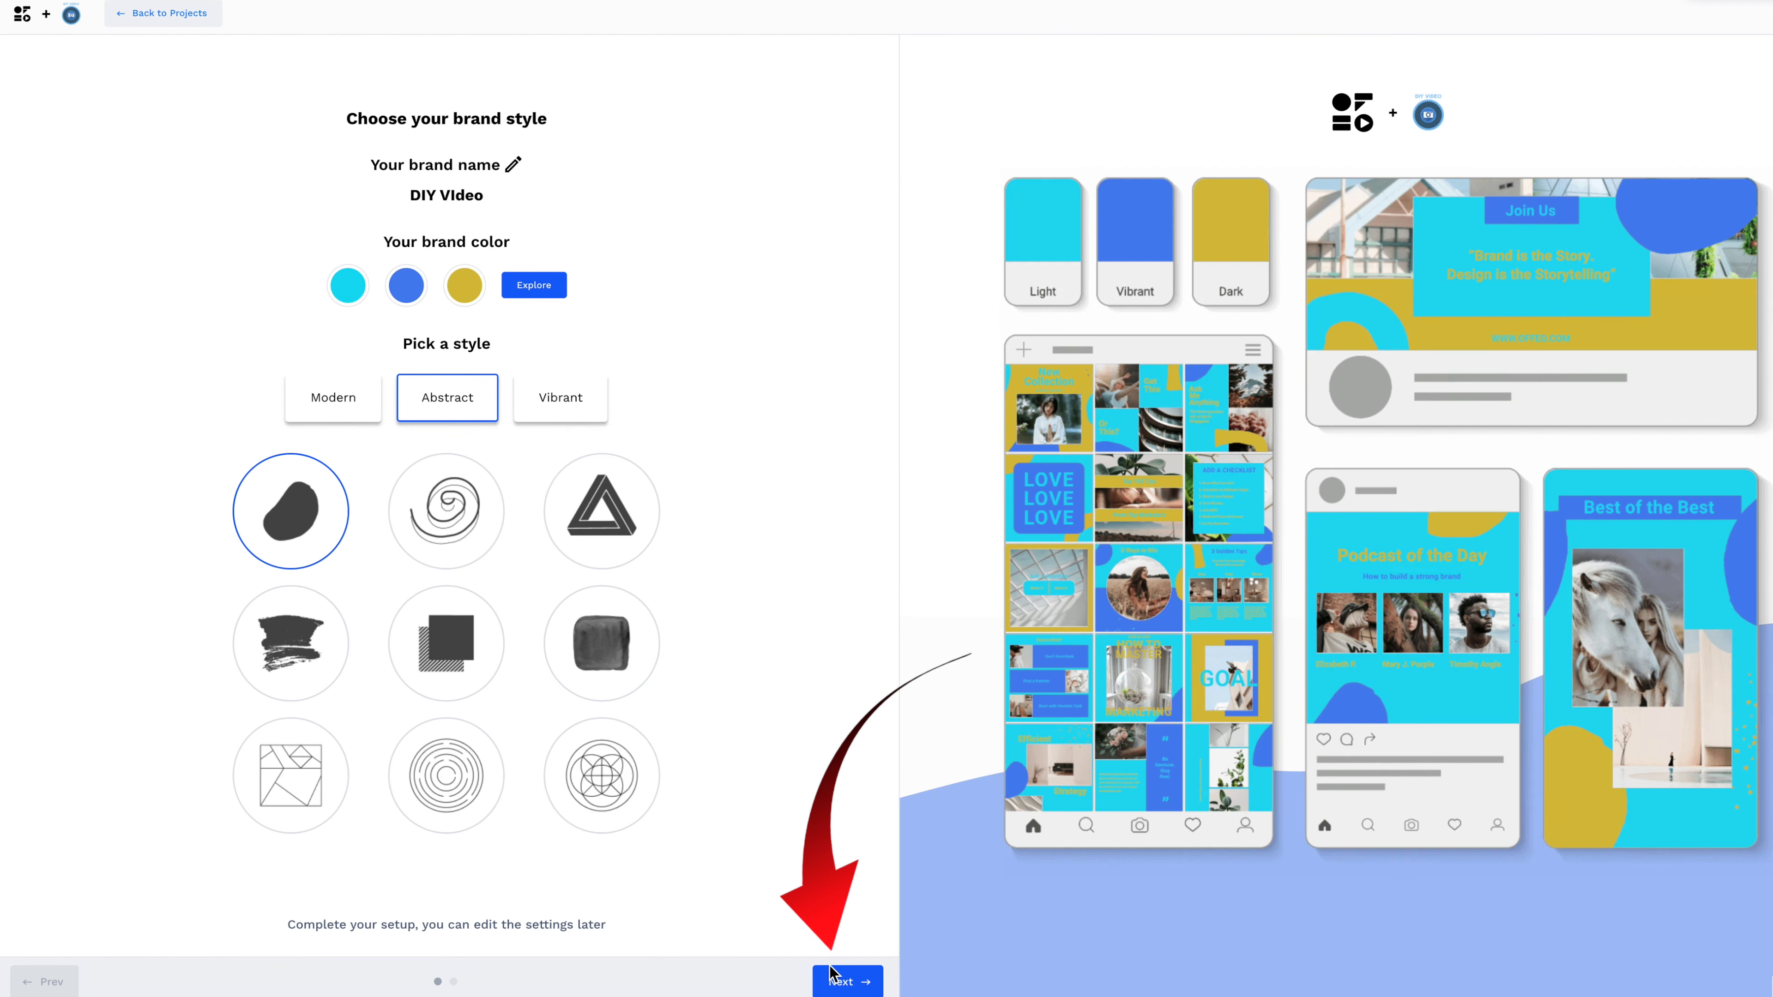
Pick the Classic font style over Eccentric and Neutral, and confirm overwriting the brand setup.
left_click(847, 981)
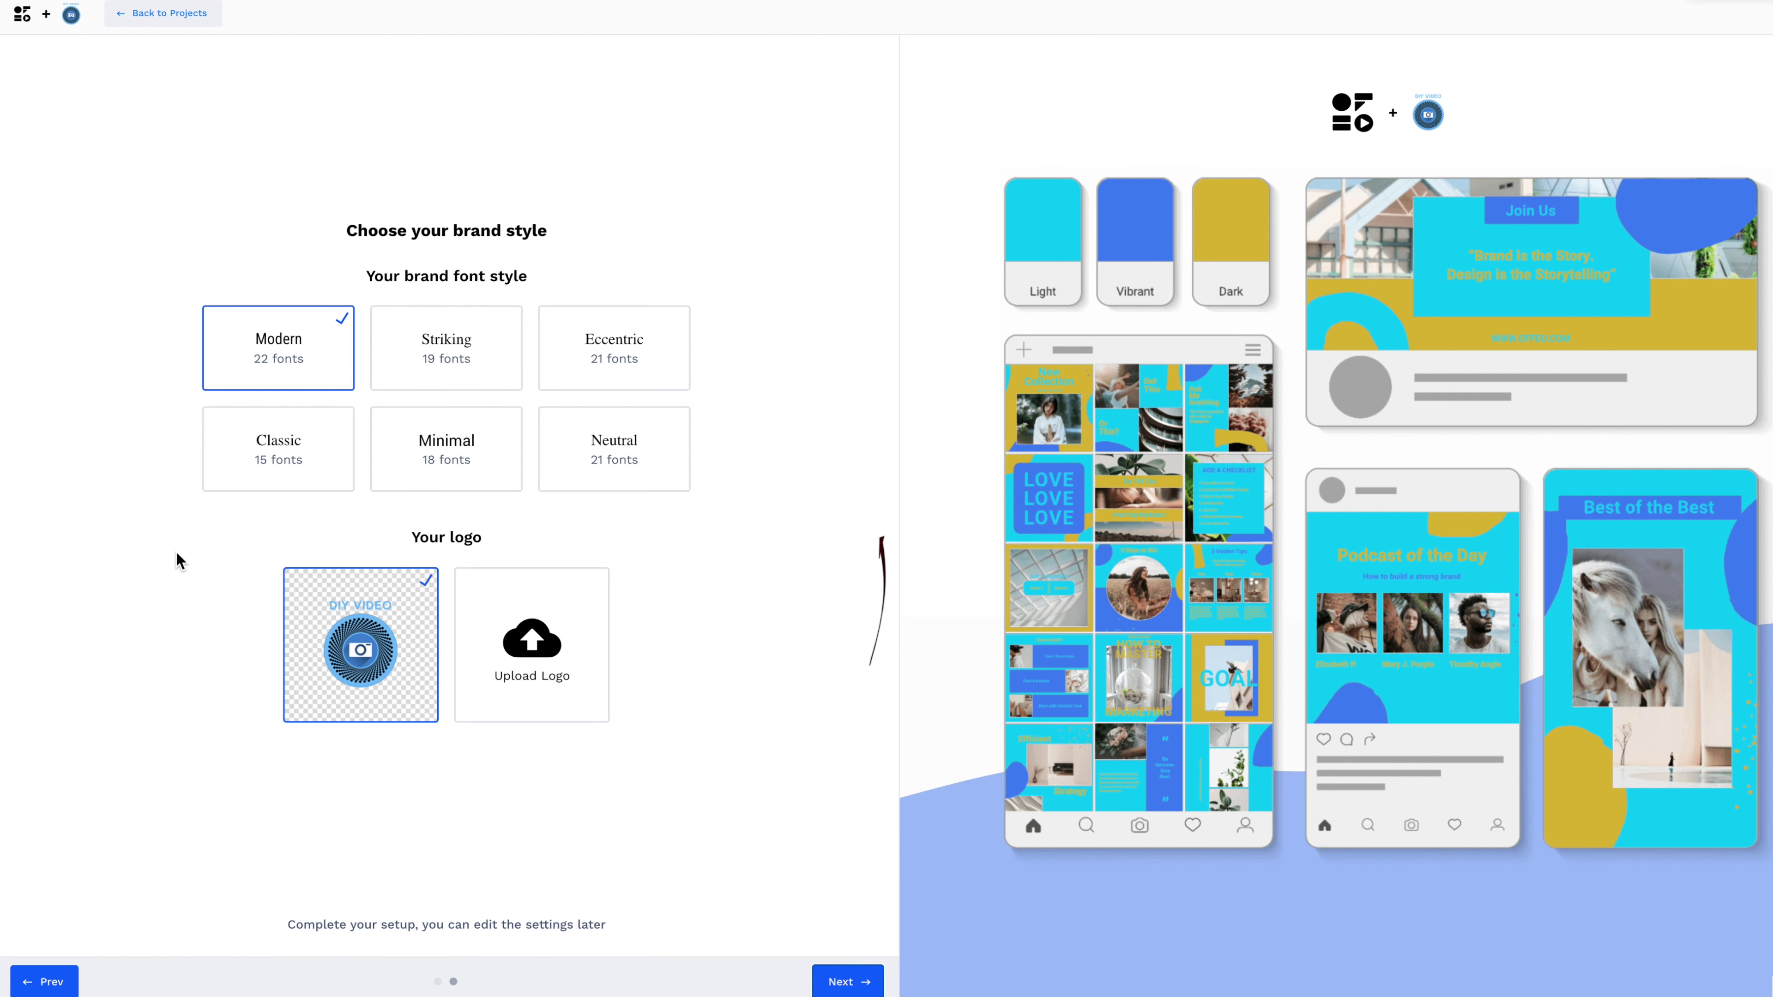
left_click(462, 355)
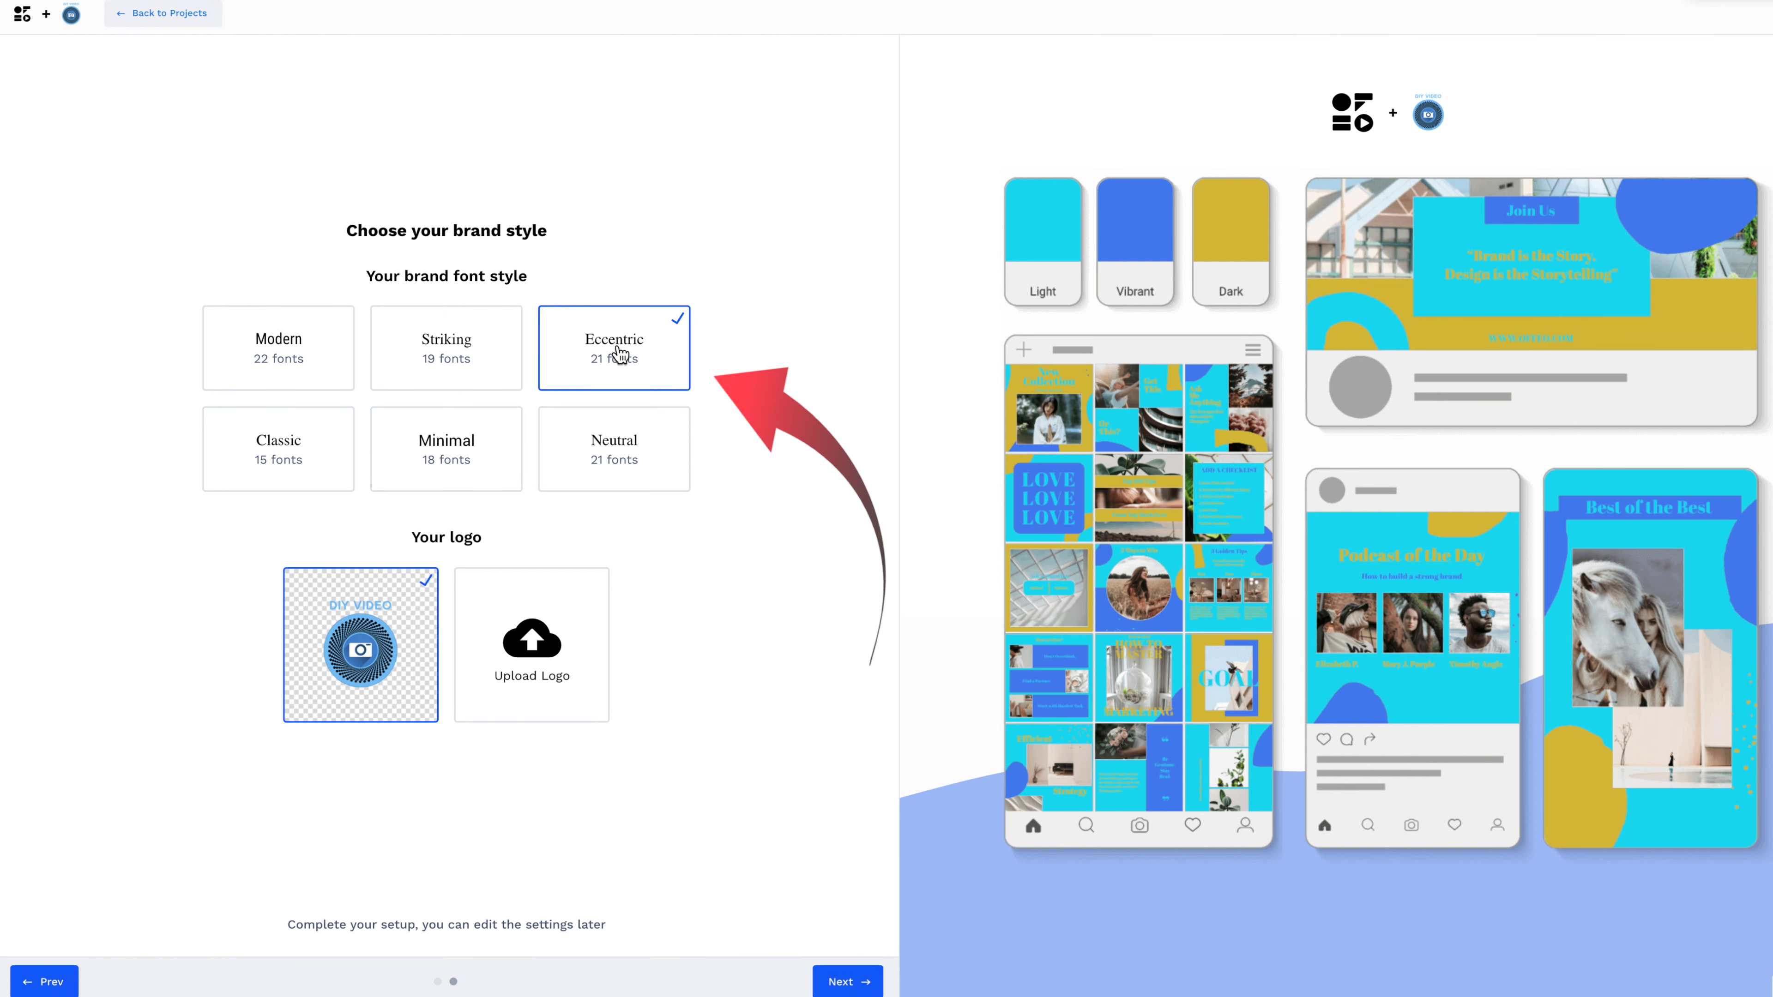
left_click(621, 458)
left_click(303, 461)
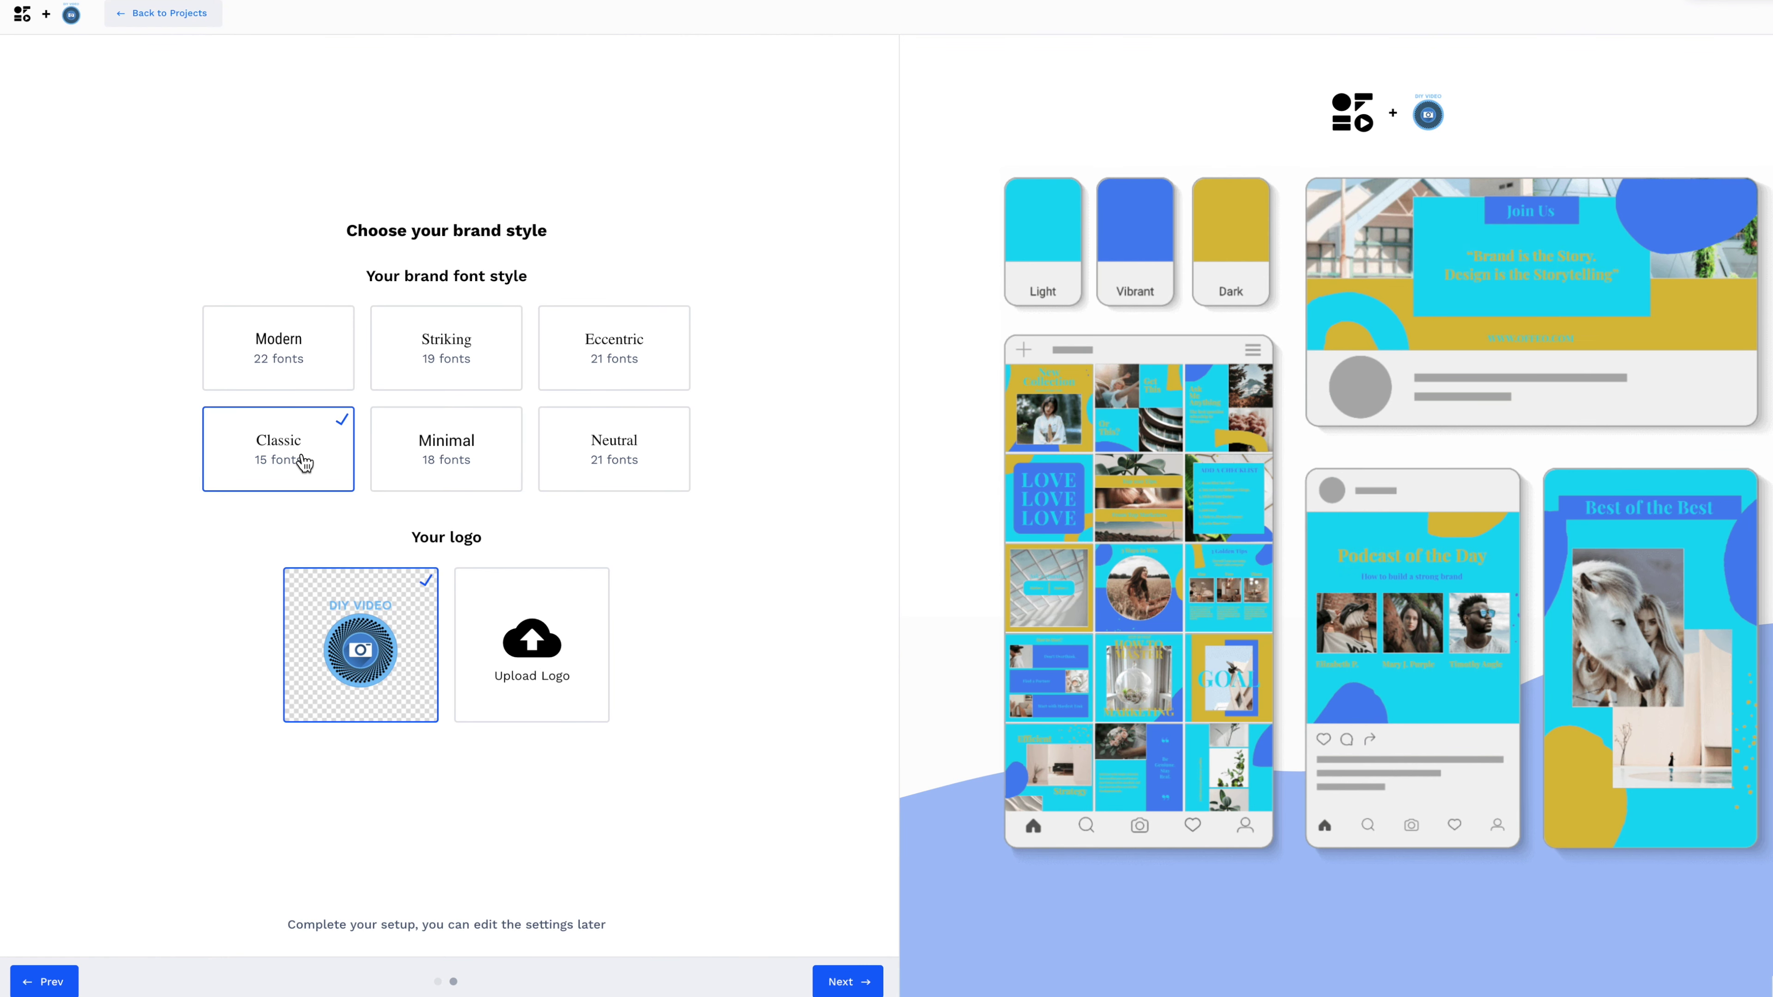
left_click(866, 984)
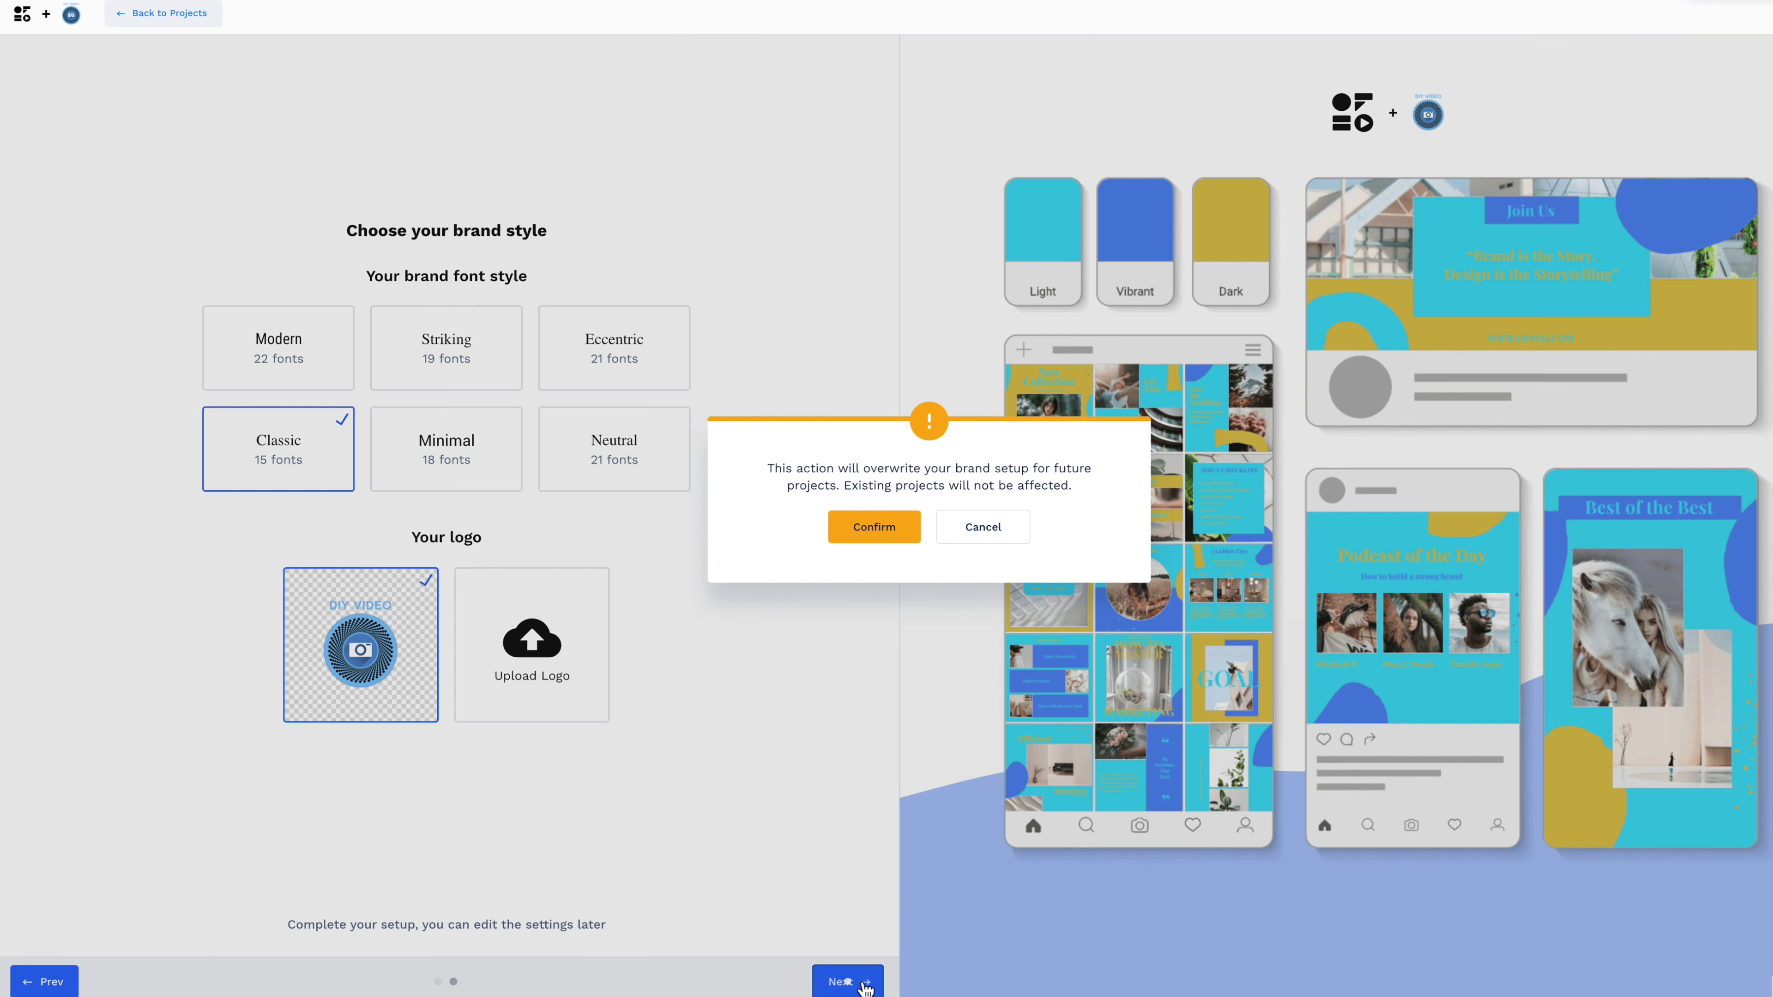
left_click(885, 539)
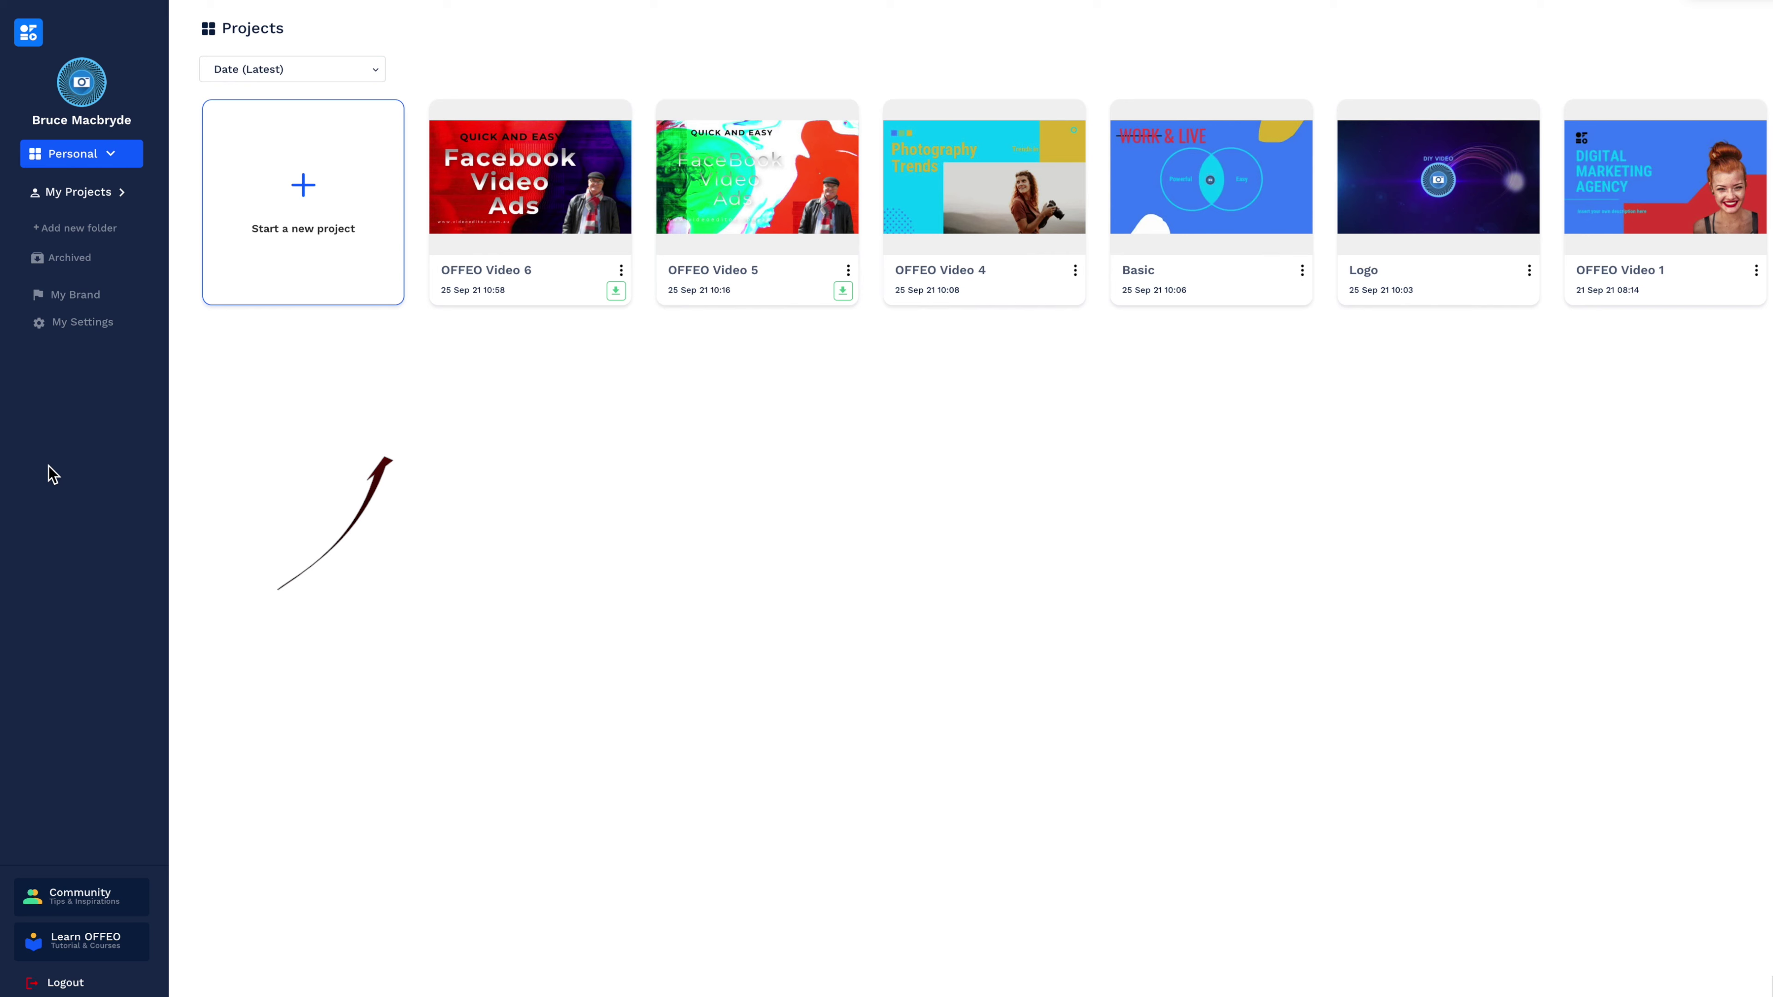
Try Smart Create with a square 1080 × 1080 product video from the hoodie sample image.
left_click(302, 196)
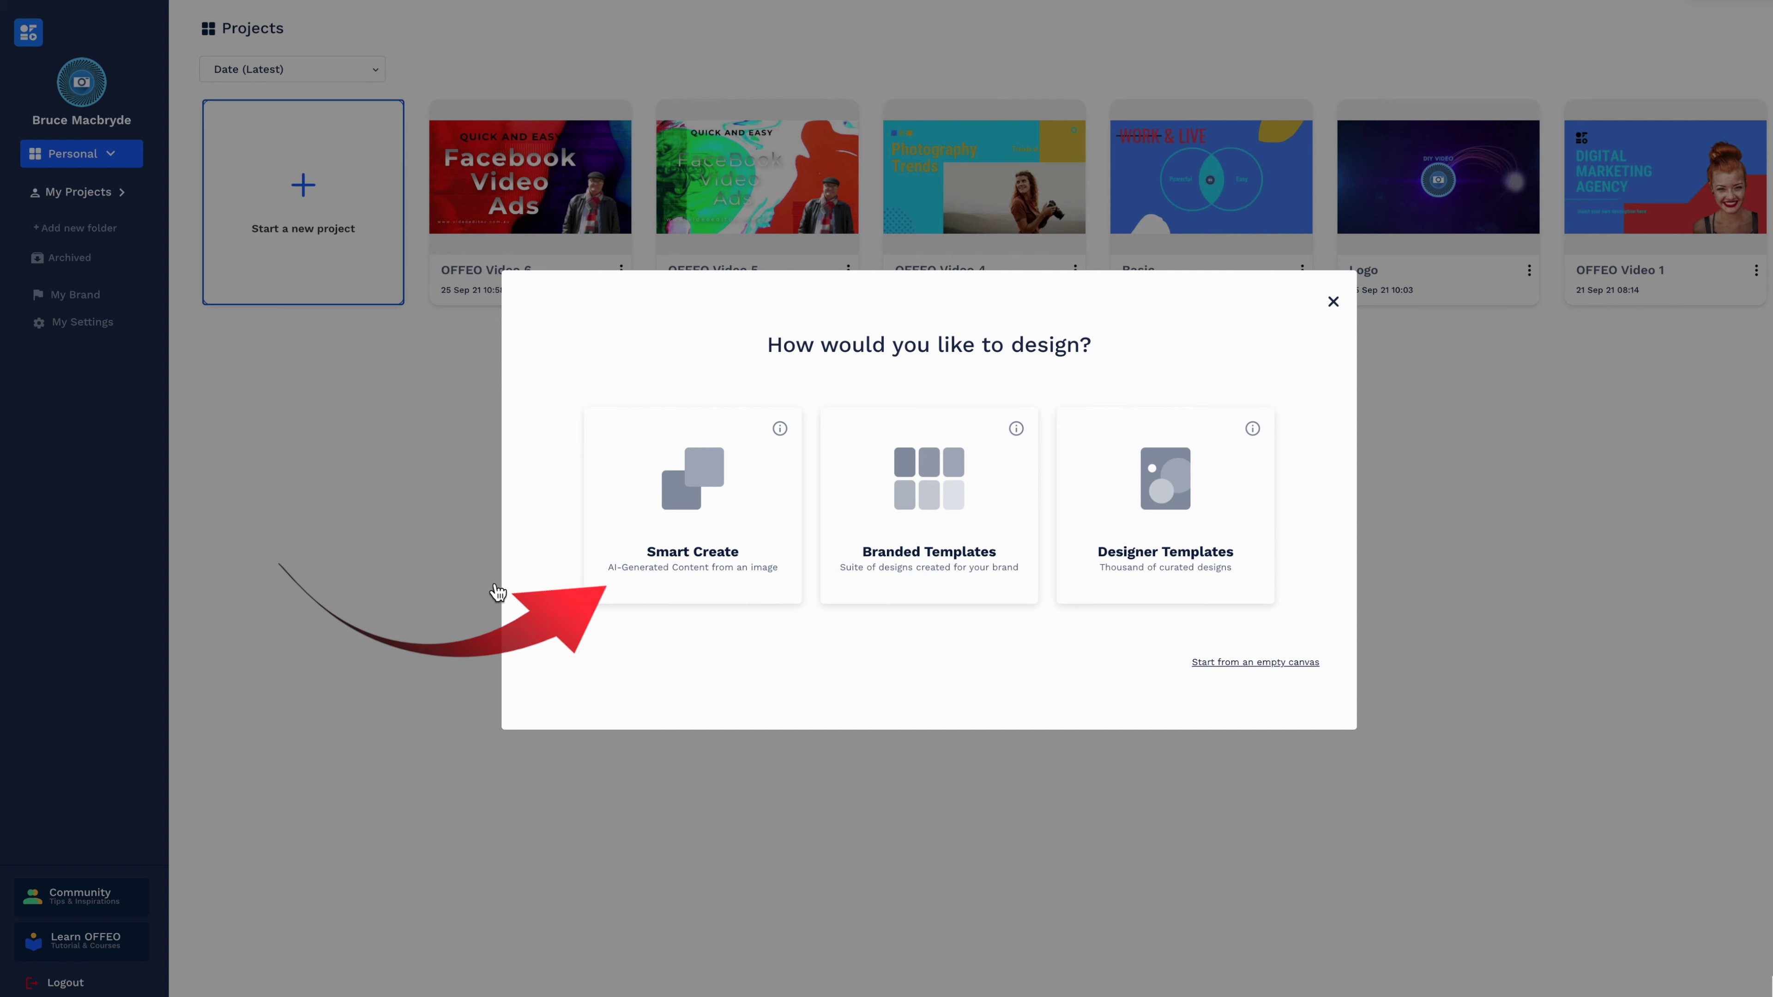
left_click(772, 535)
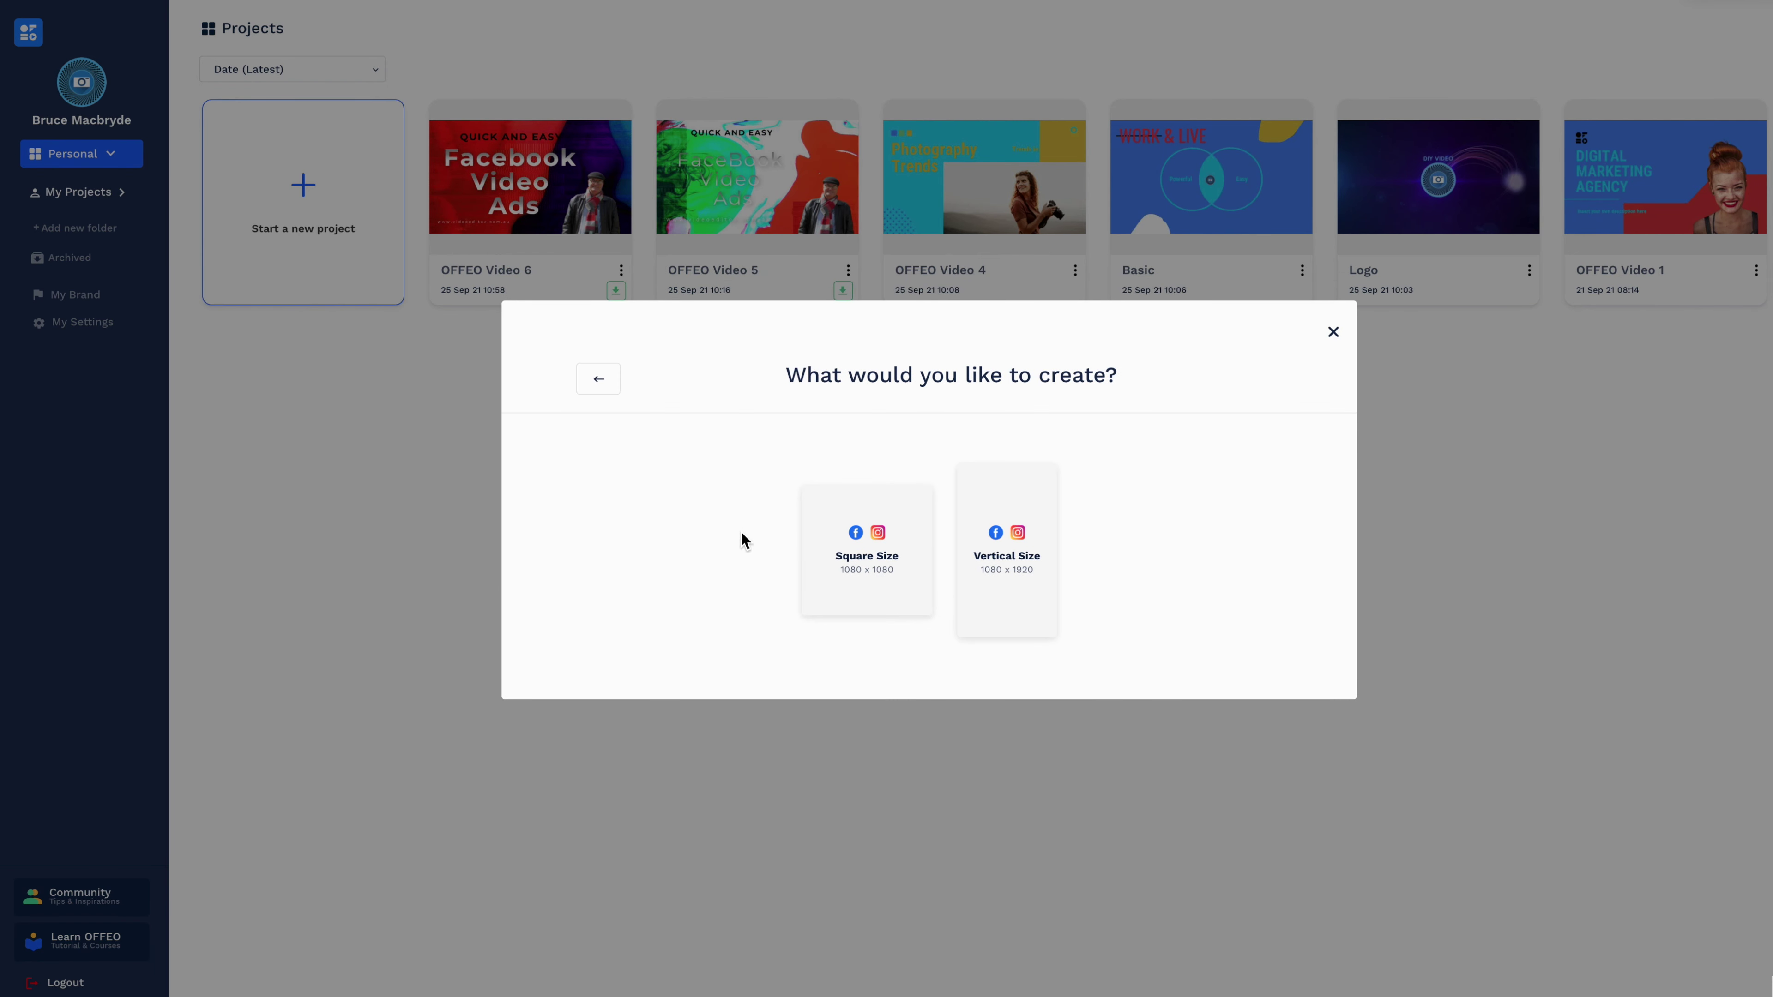
left_click(866, 553)
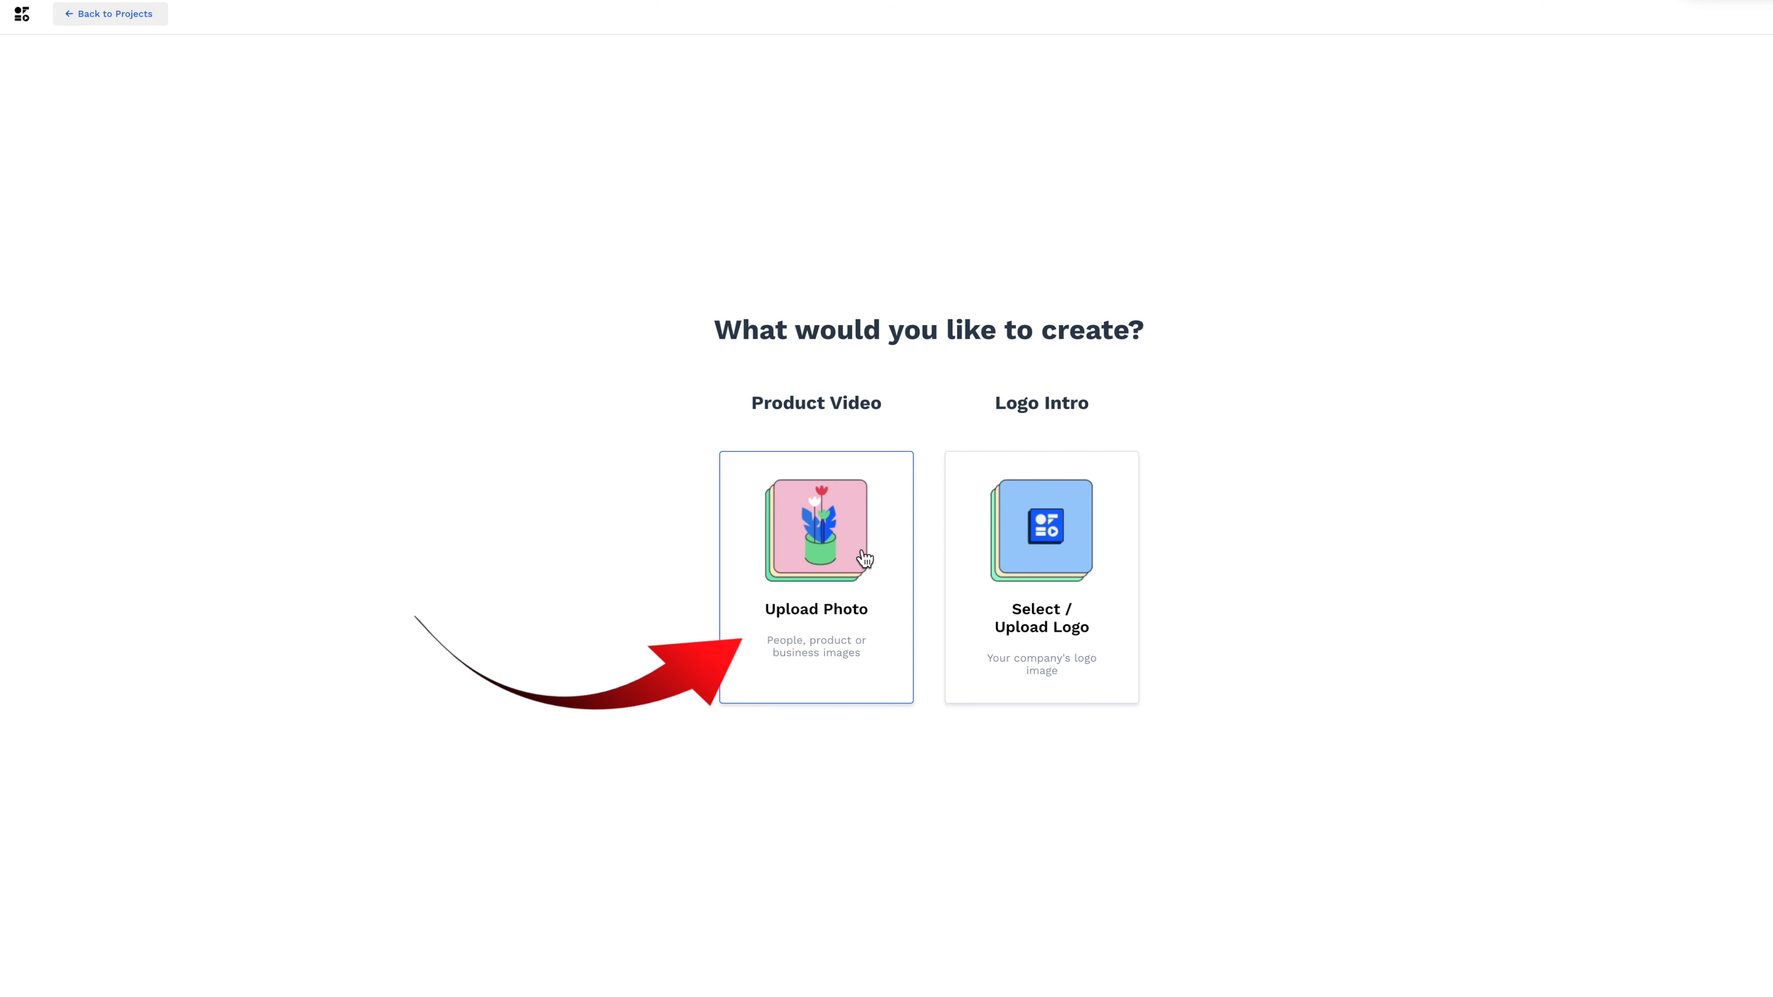
left_click(867, 556)
left_click(944, 721)
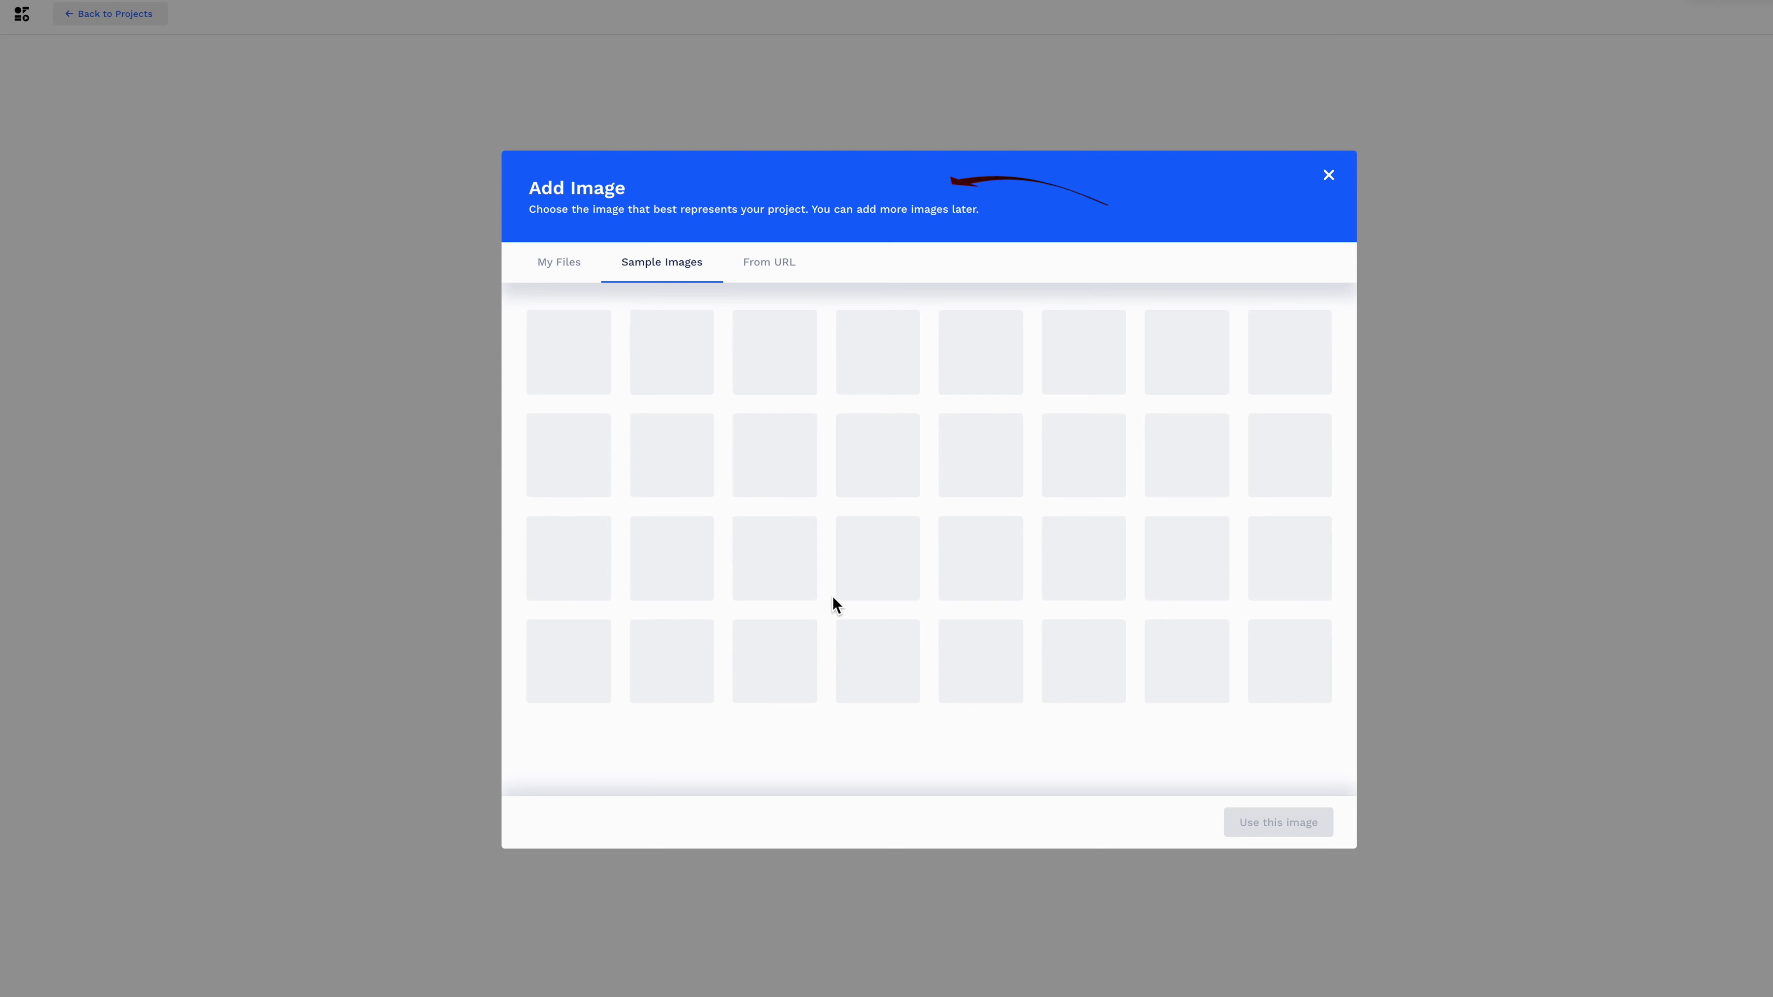
left_click(774, 361)
left_click(1278, 822)
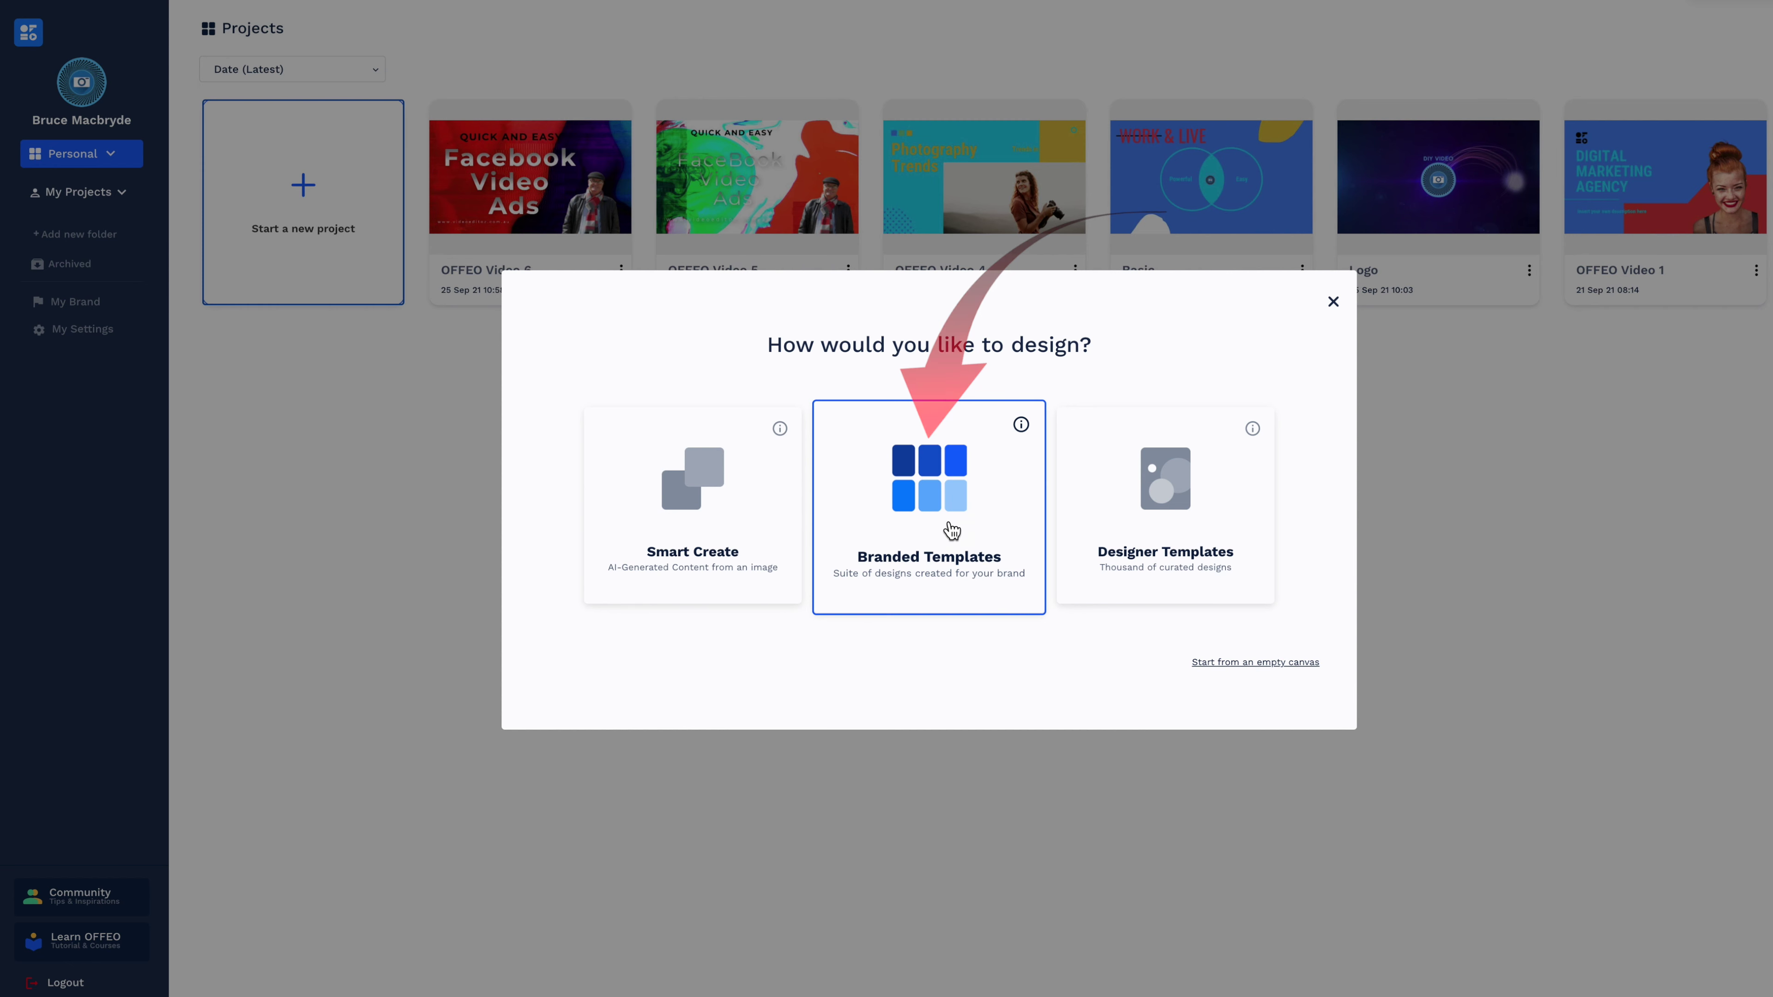
Create a YouTube 1920 × 1080 project from Branded Templates.
left_click(950, 527)
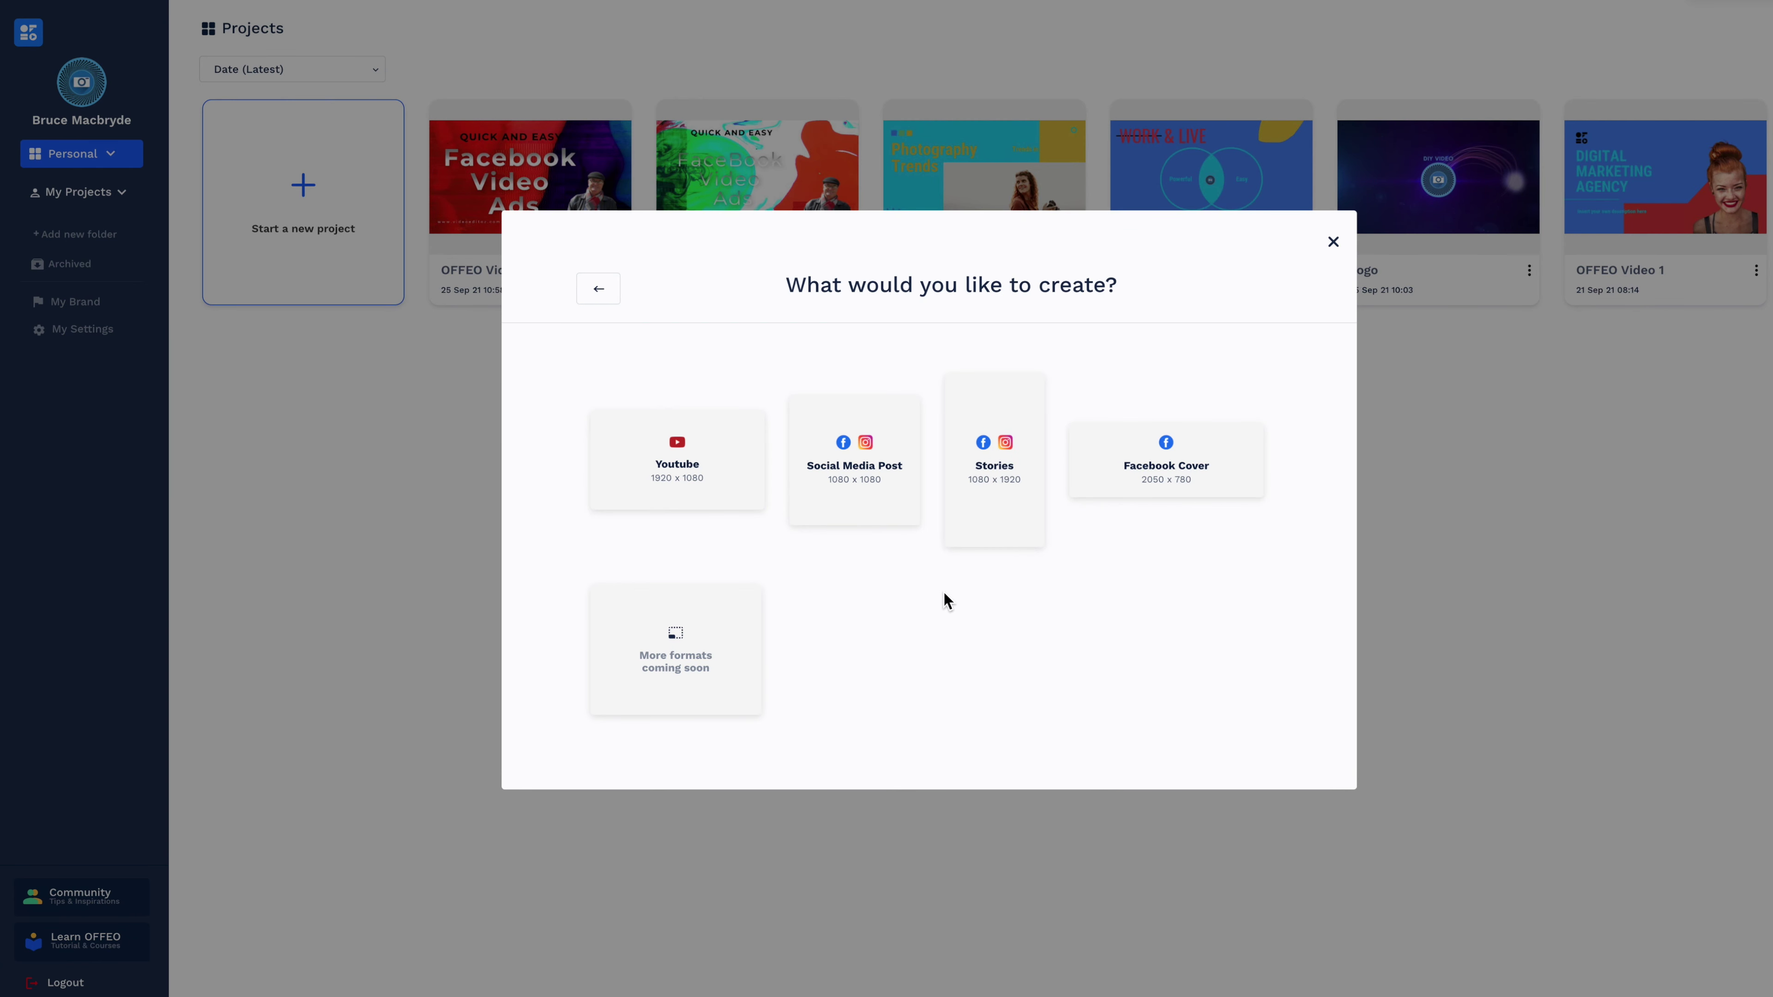
left_click(757, 475)
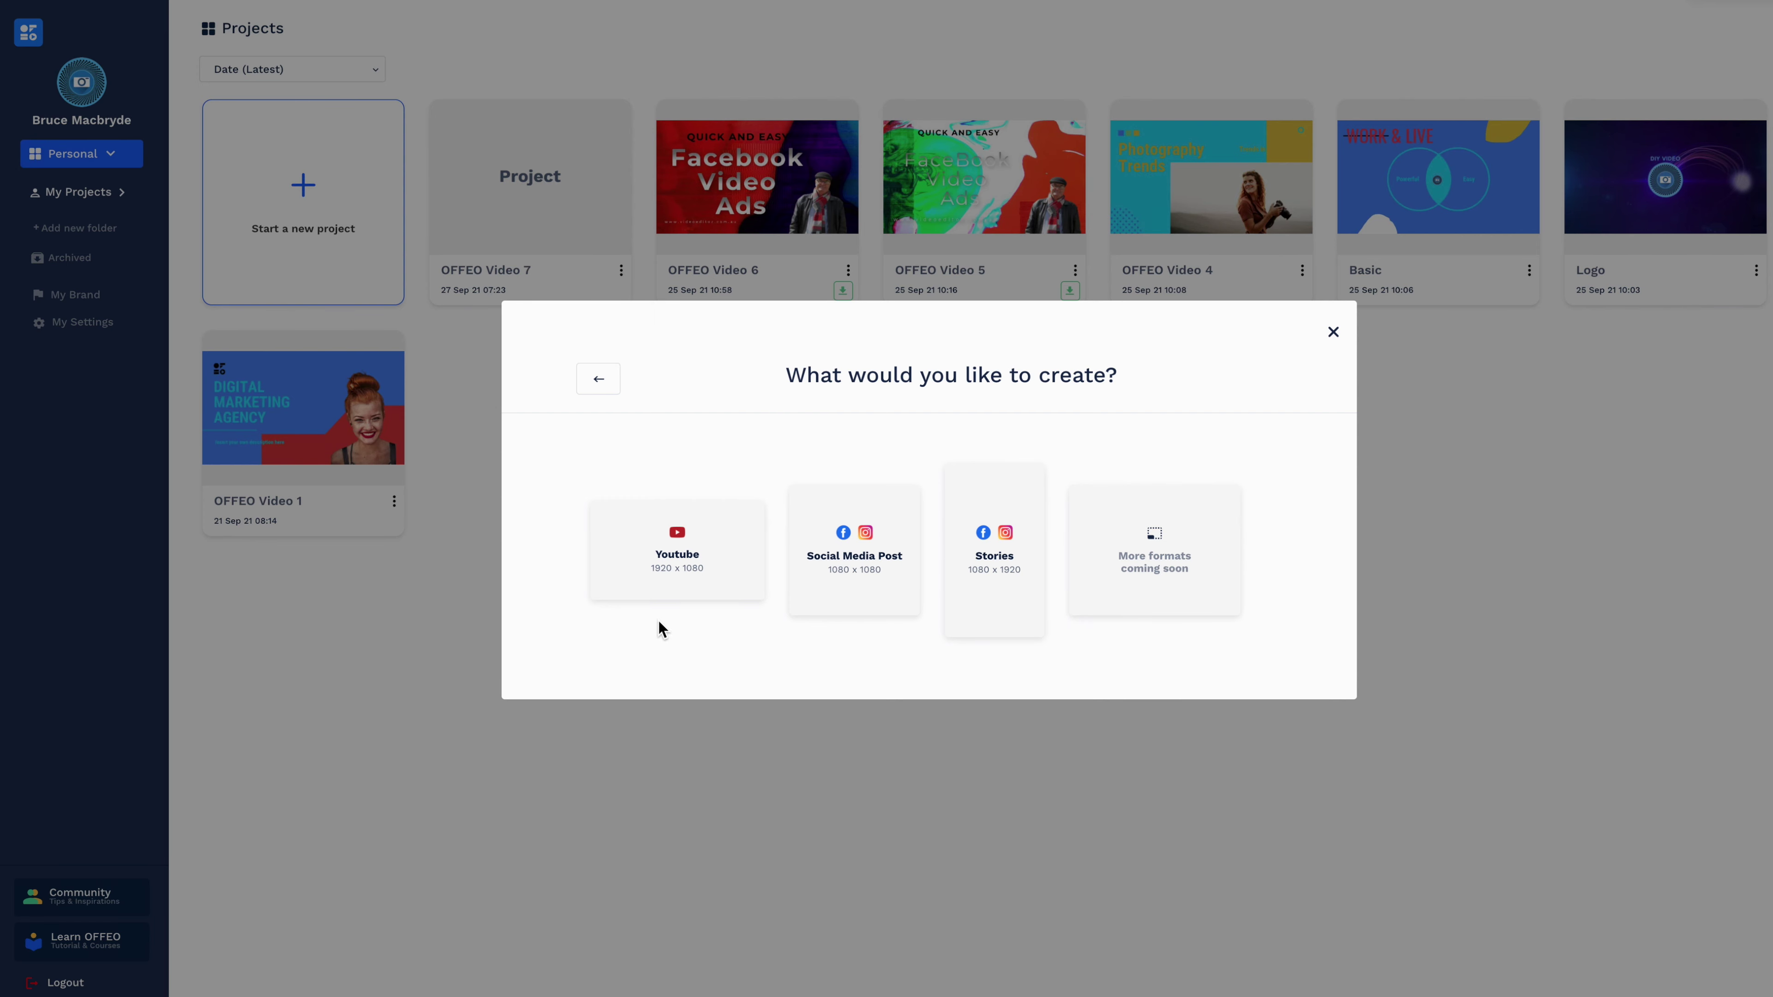
left_click(687, 553)
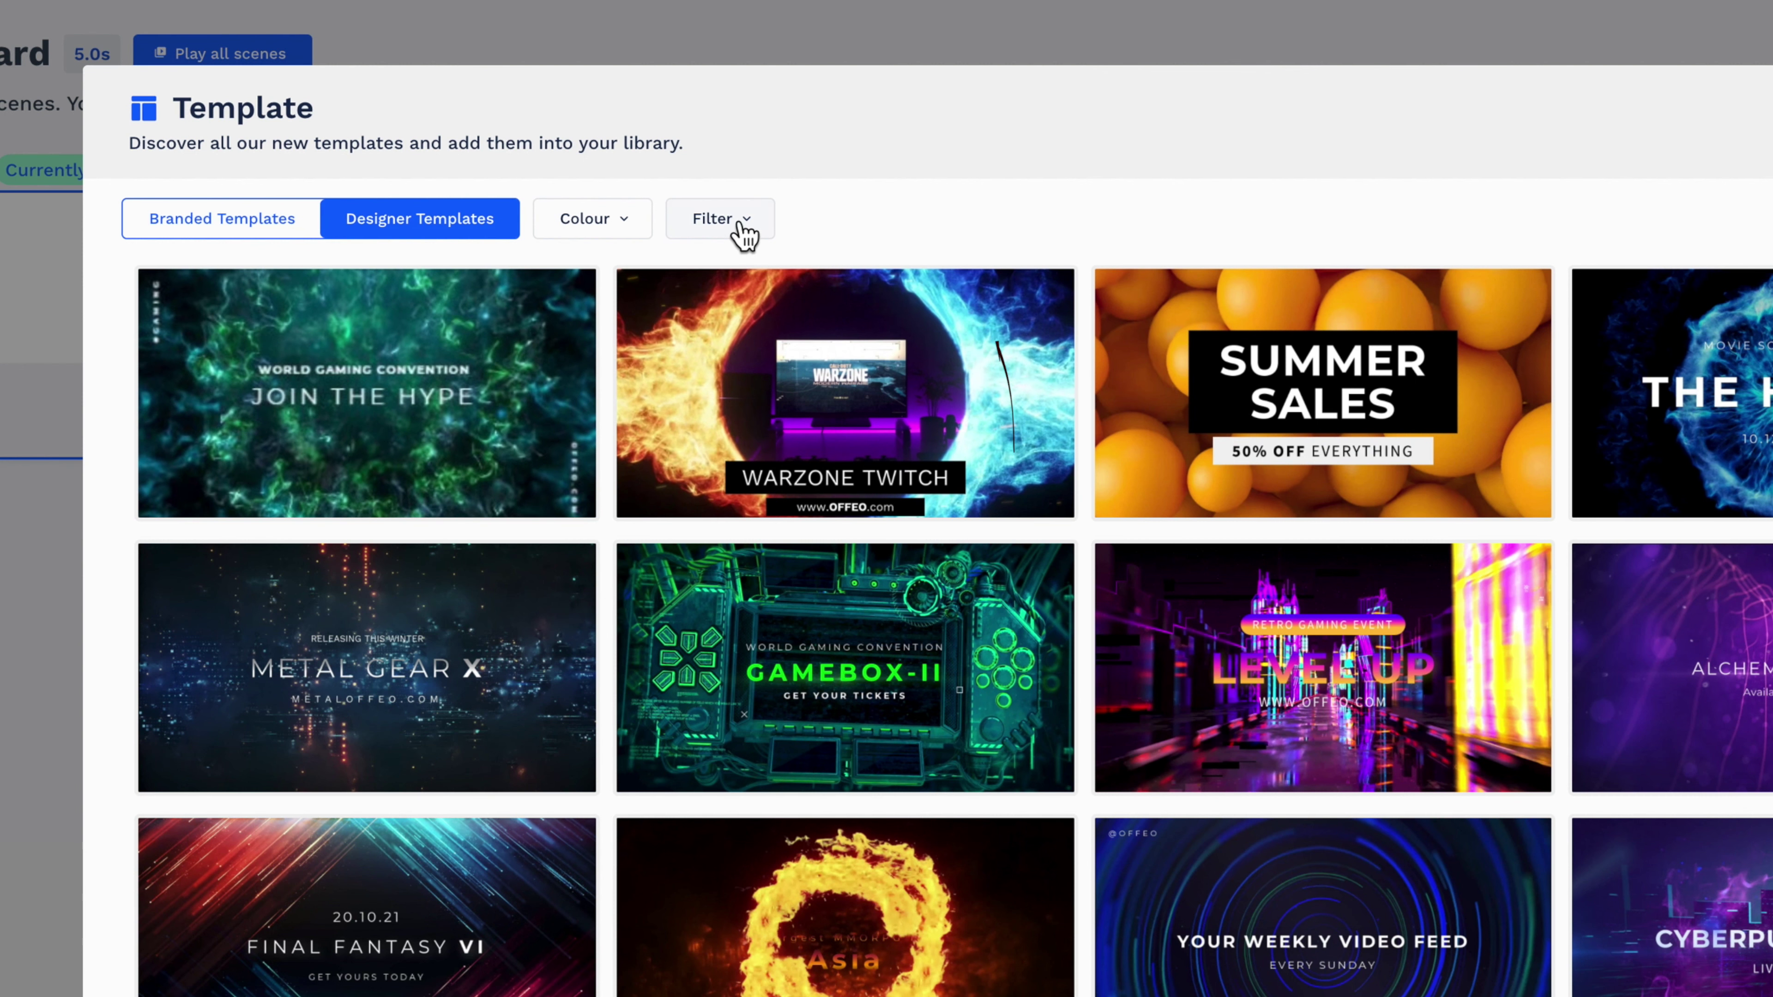
Filter to brand templates, apply Metal Gear X, and open Scene 1 for editing.
left_click(567, 178)
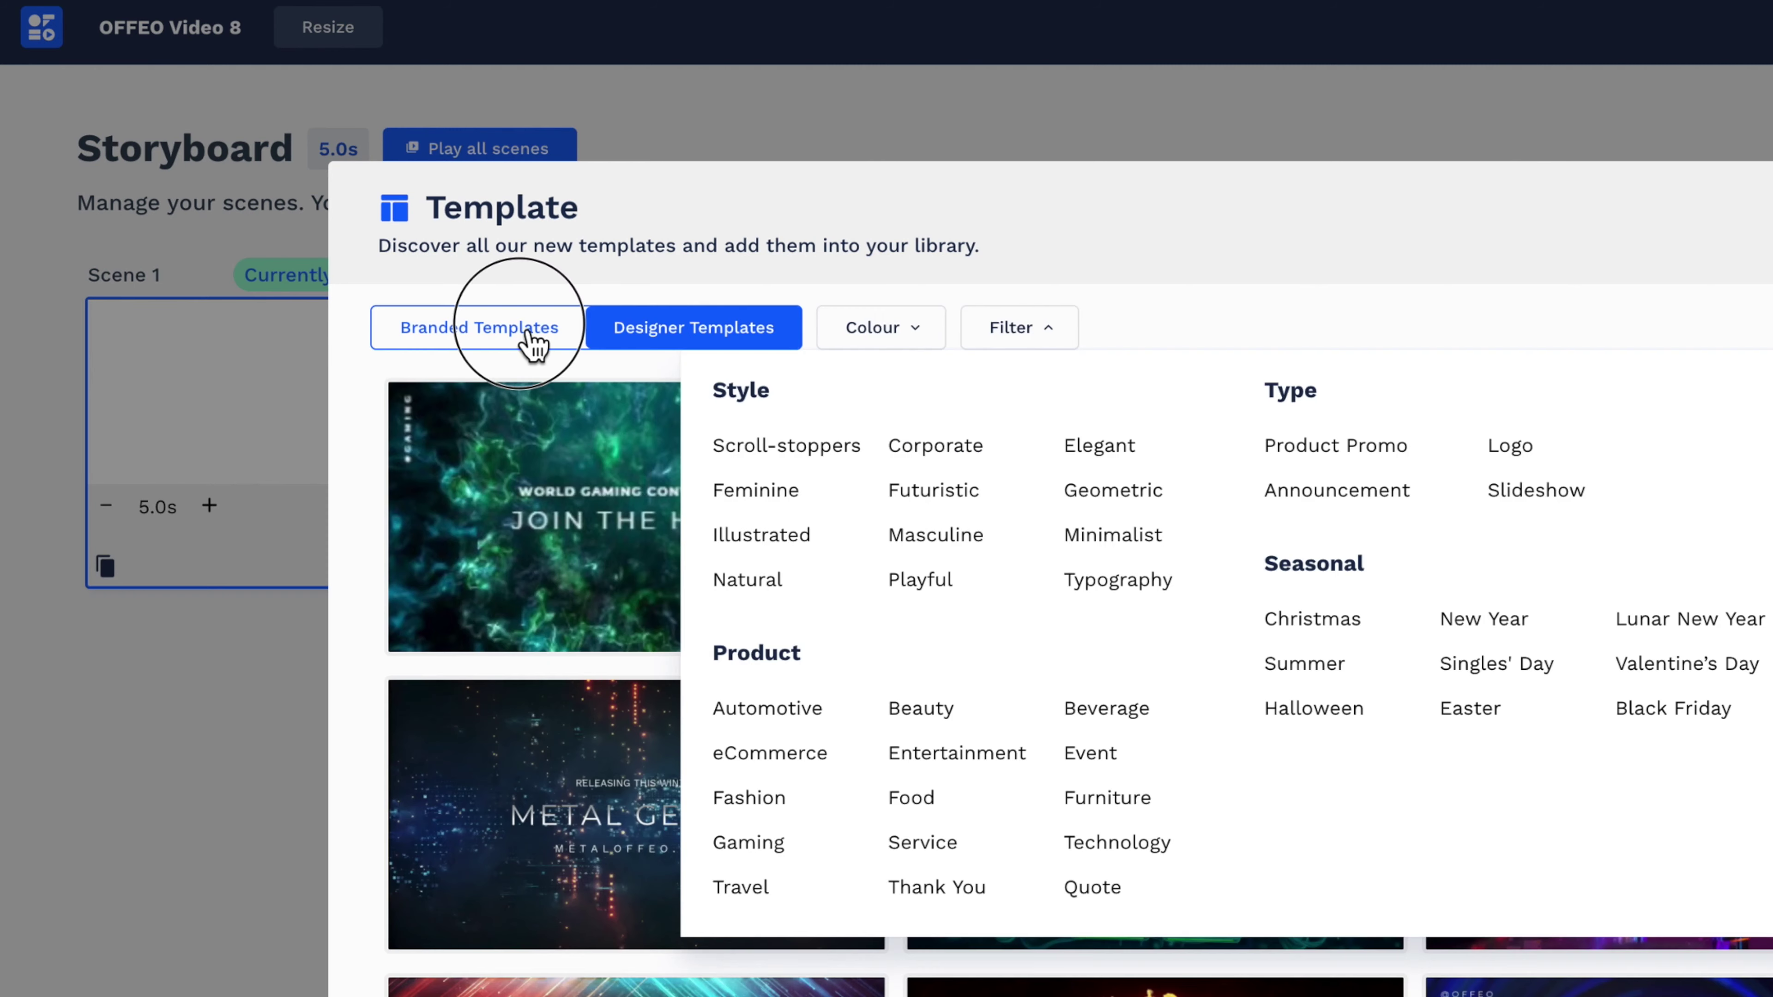
left_click(266, 226)
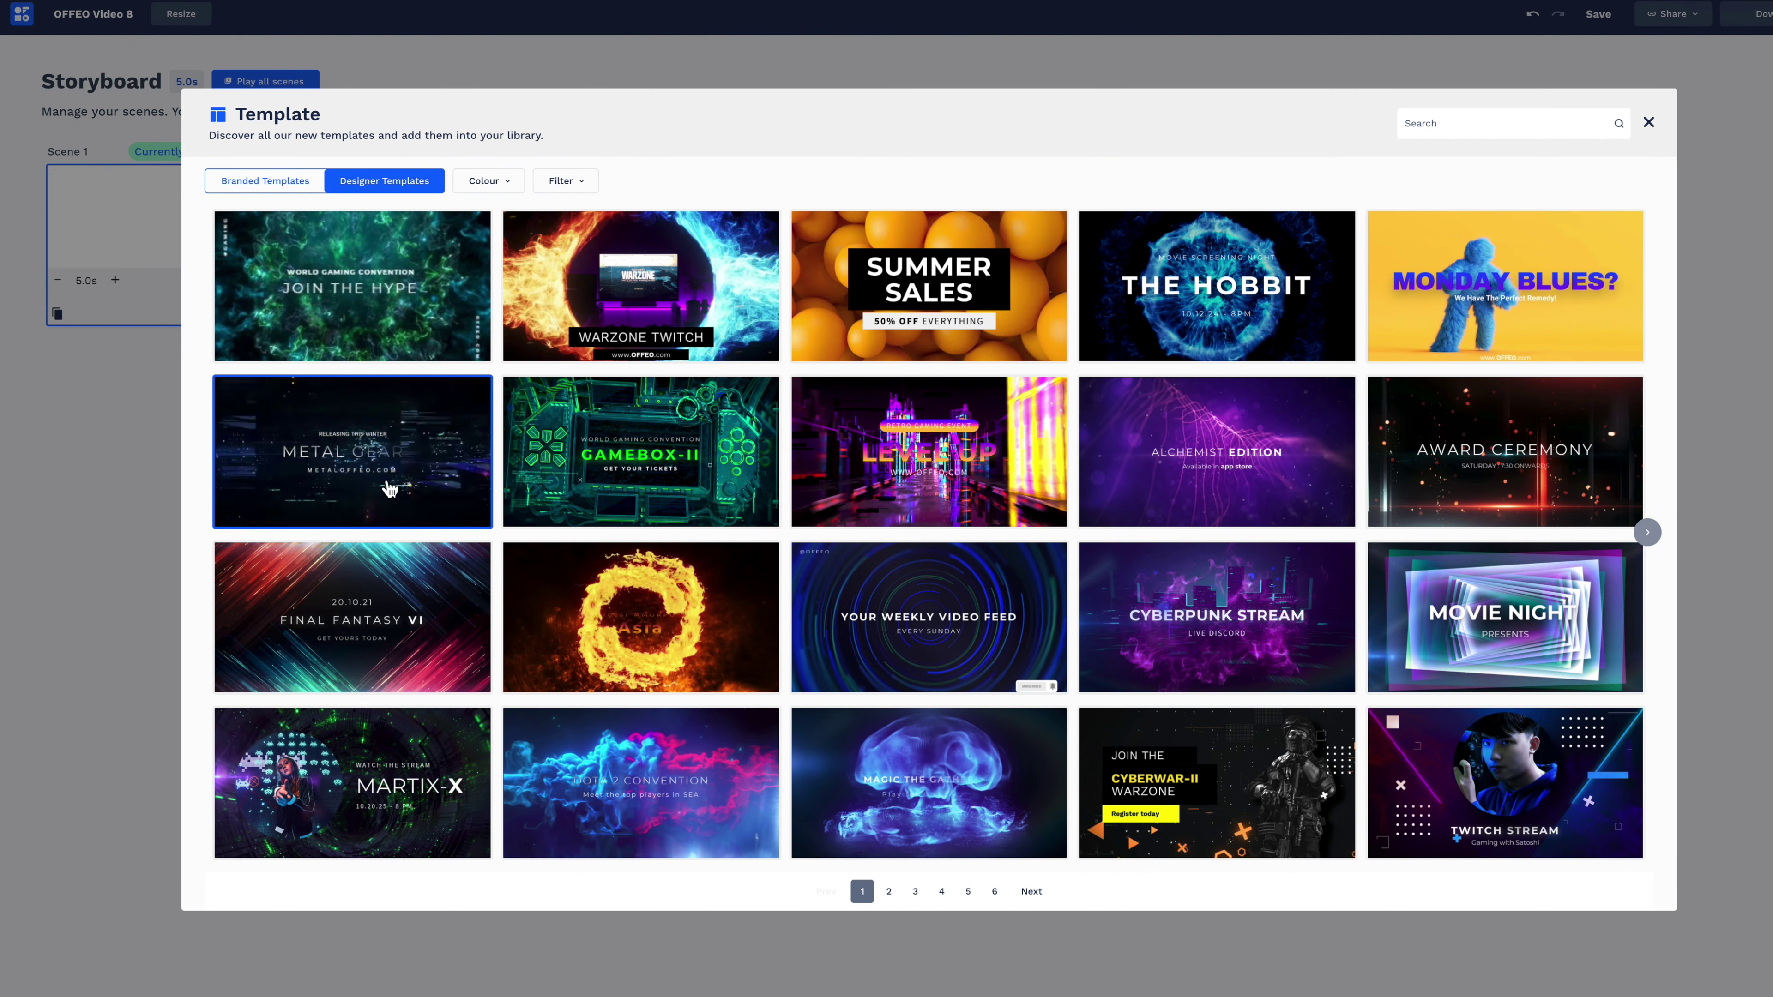
left_click(434, 474)
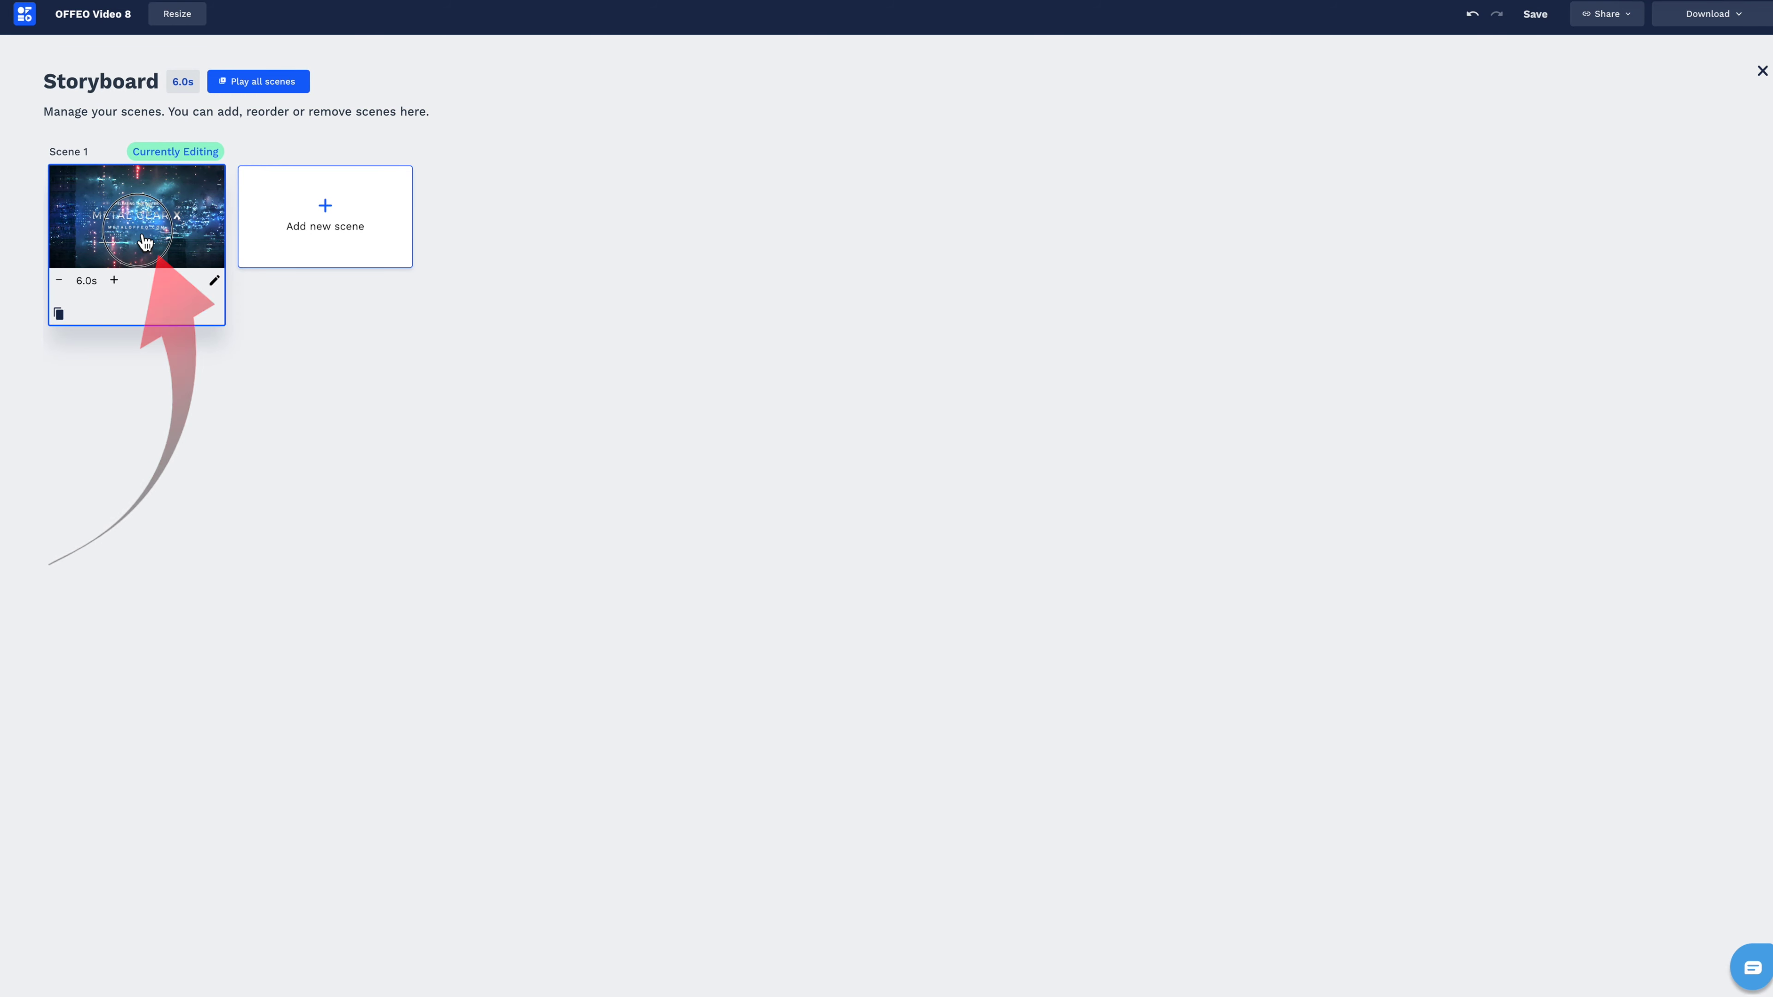
left_click(144, 243)
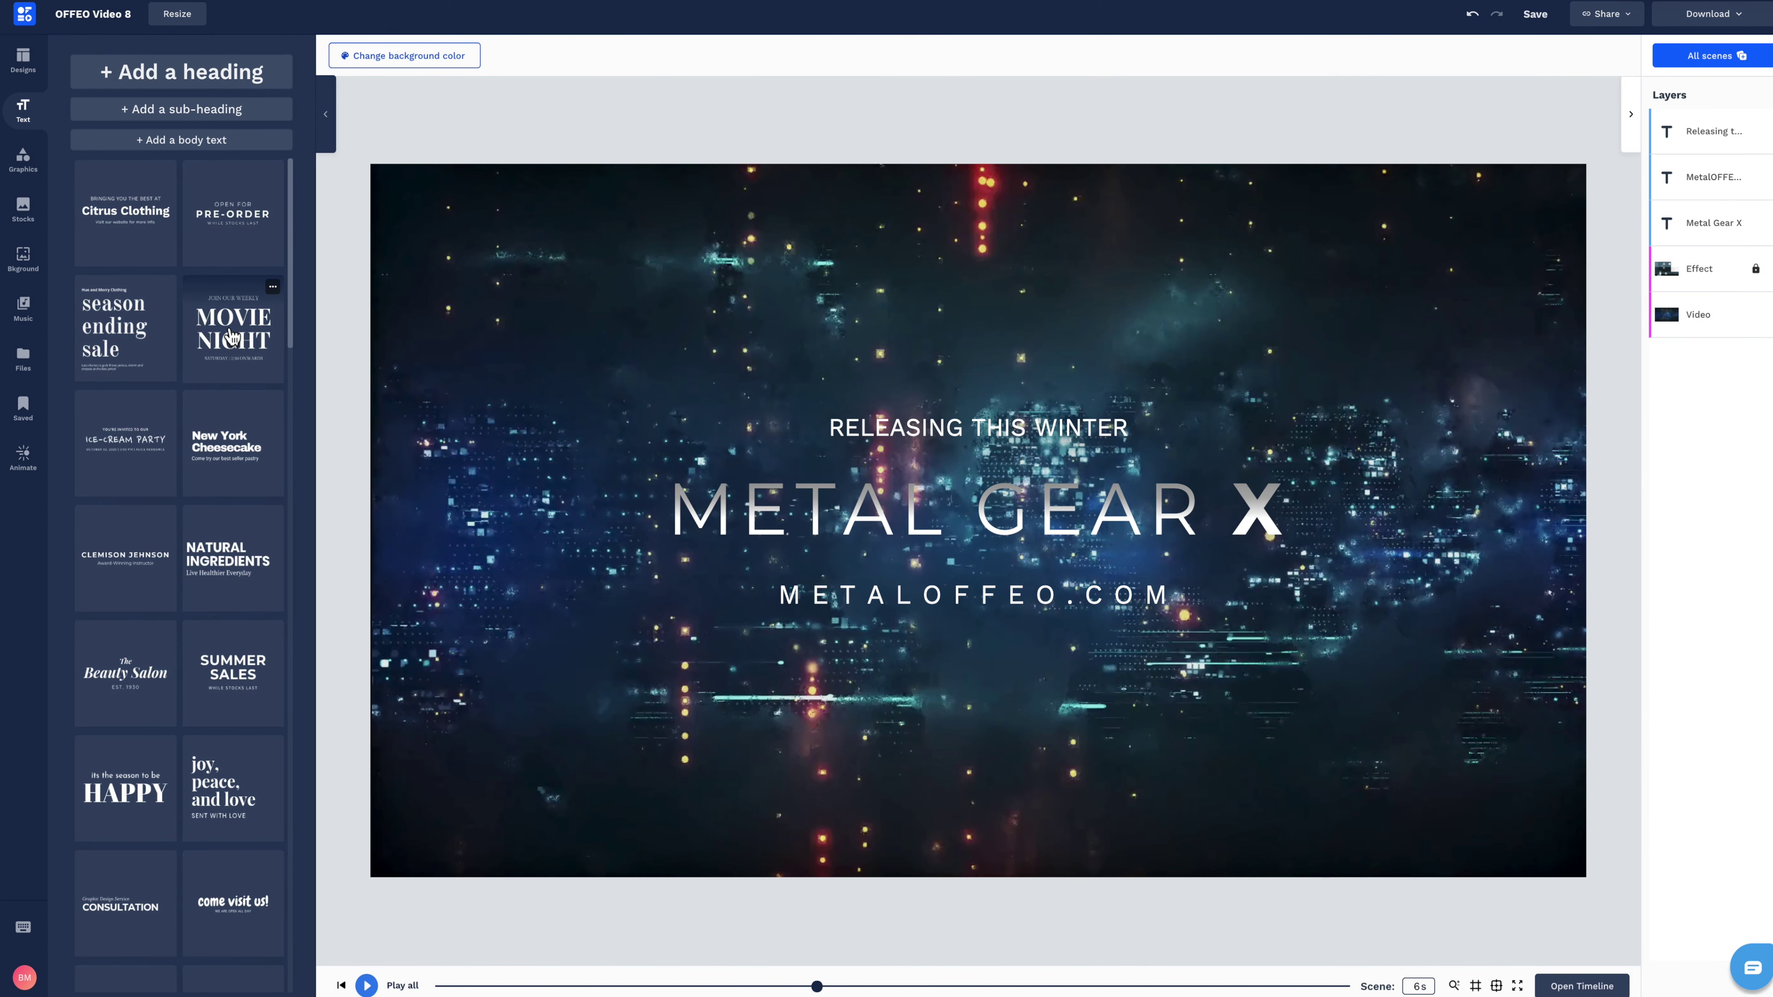
Select the METAL GEAR X title text on the canvas.
left_click(1712, 223)
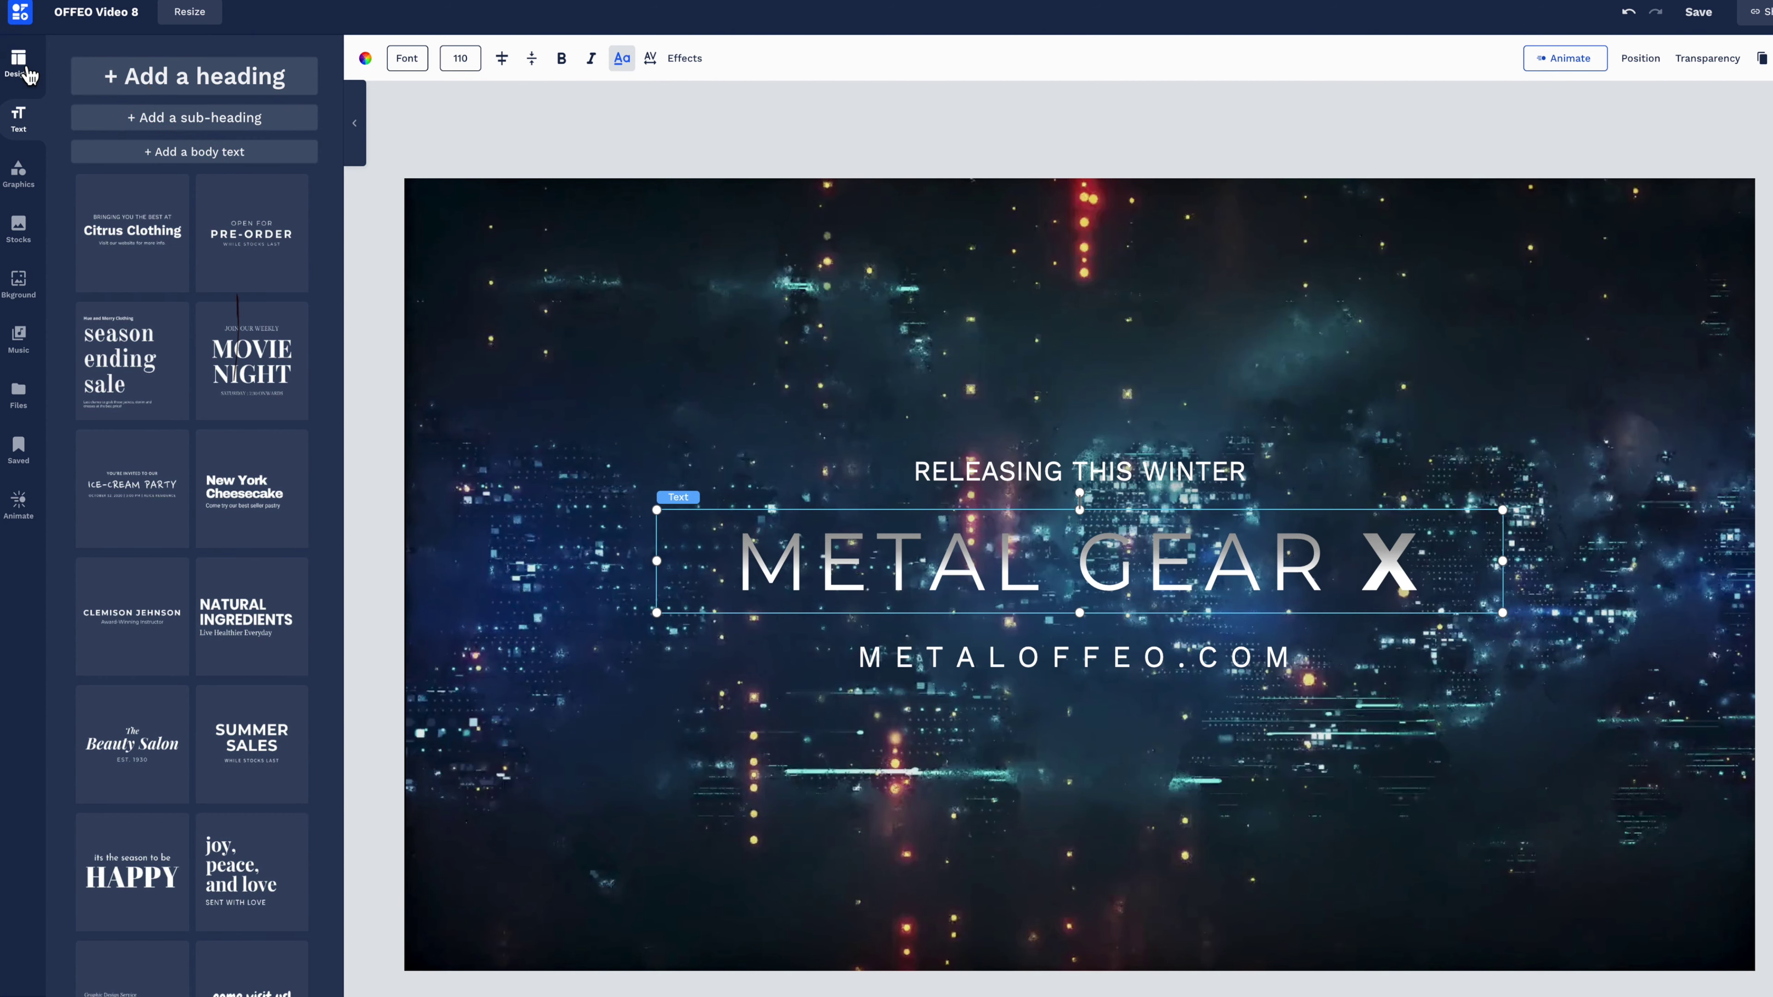
Browse the Designs, Text and Graphics libraries, including overlays, effects and stickers.
left_click(19, 66)
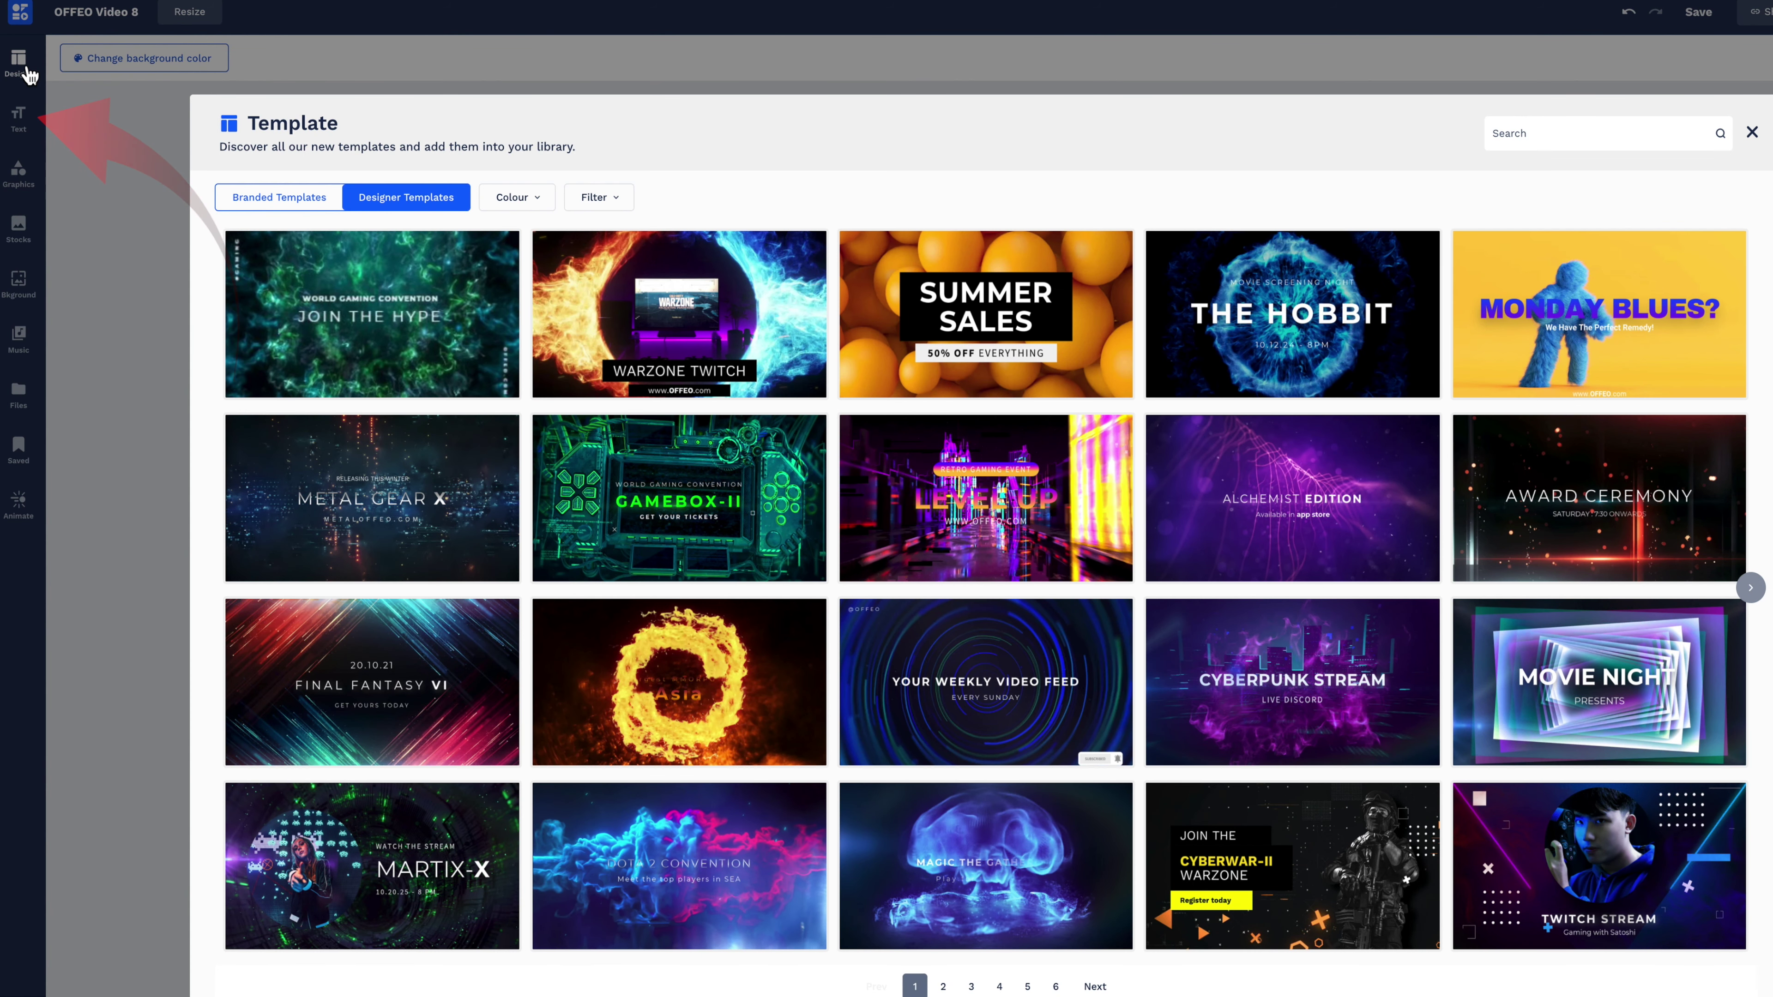
left_click(27, 122)
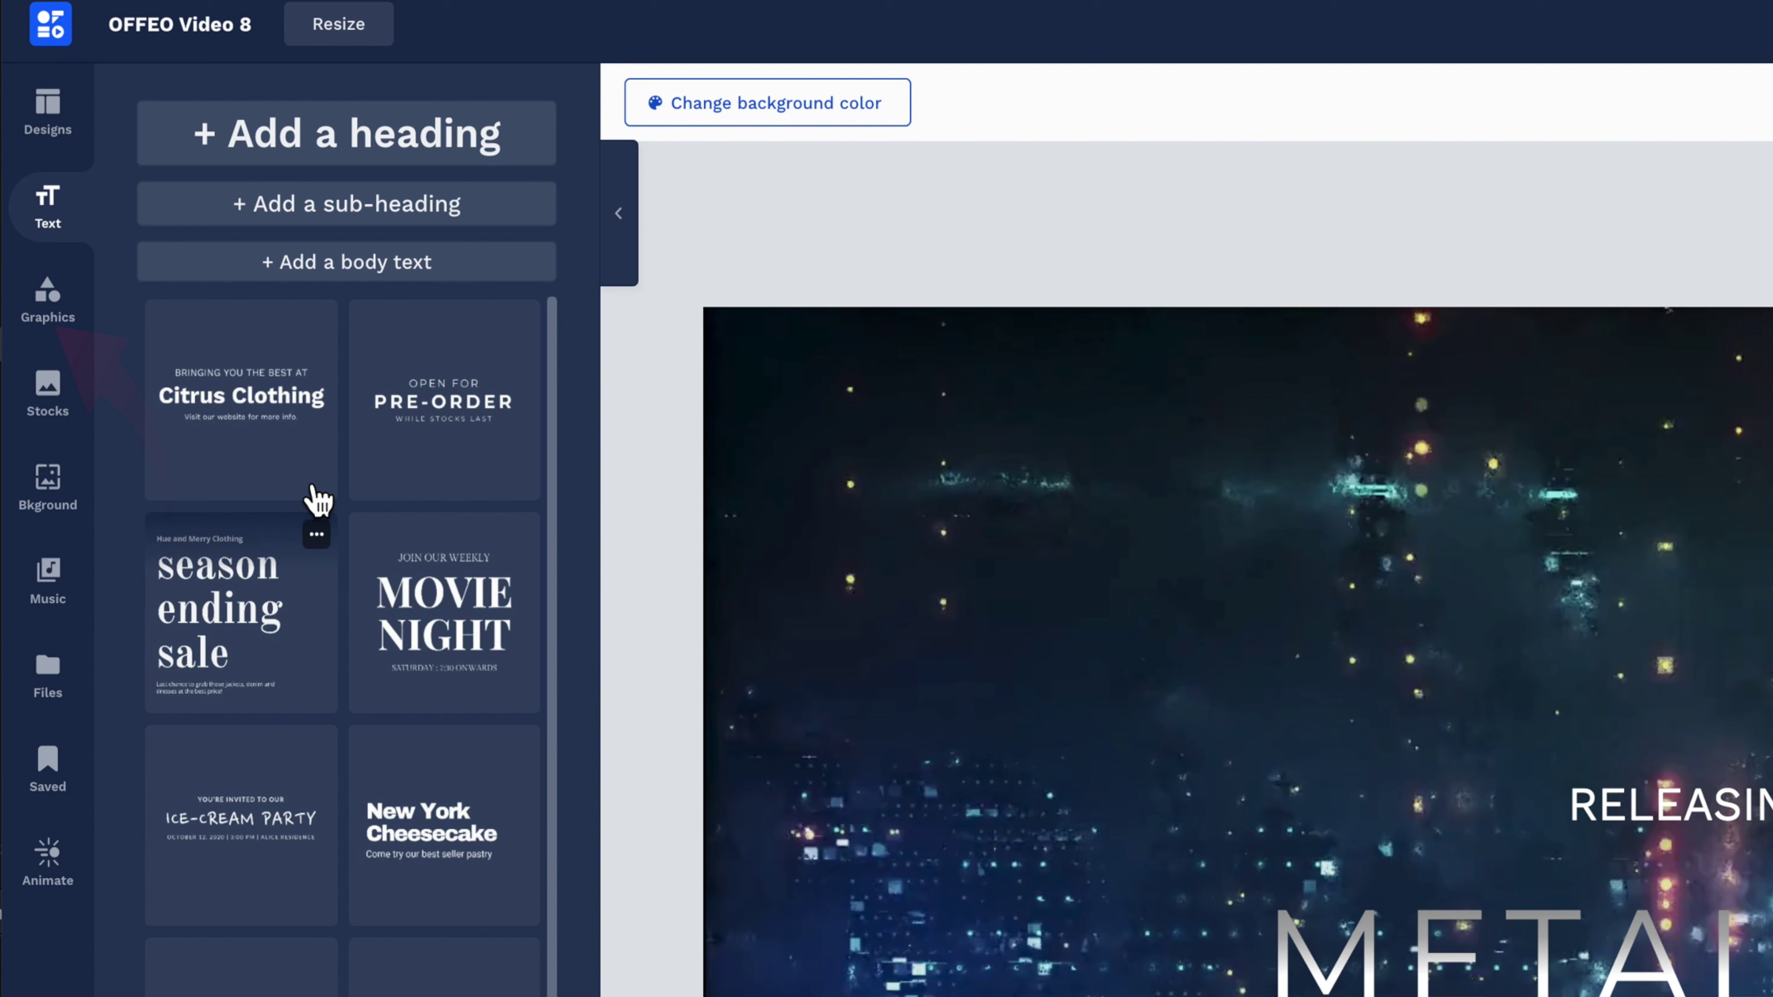
left_click(49, 311)
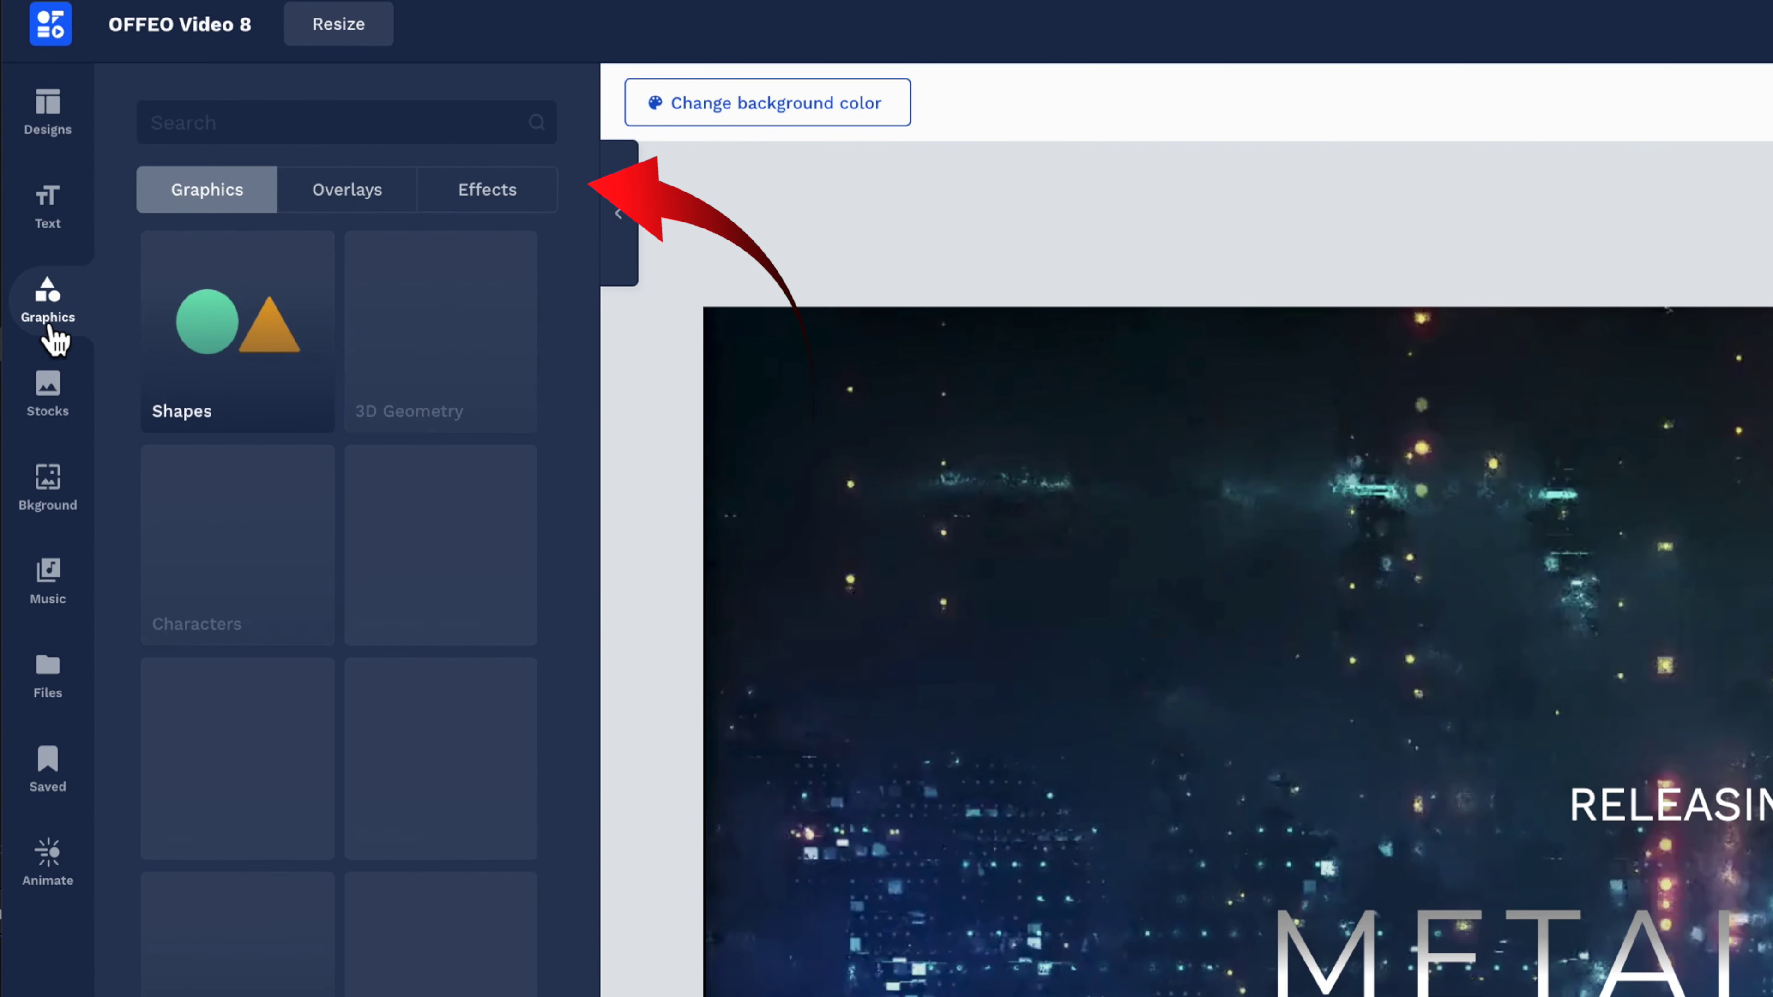
left_click(380, 202)
left_click(486, 203)
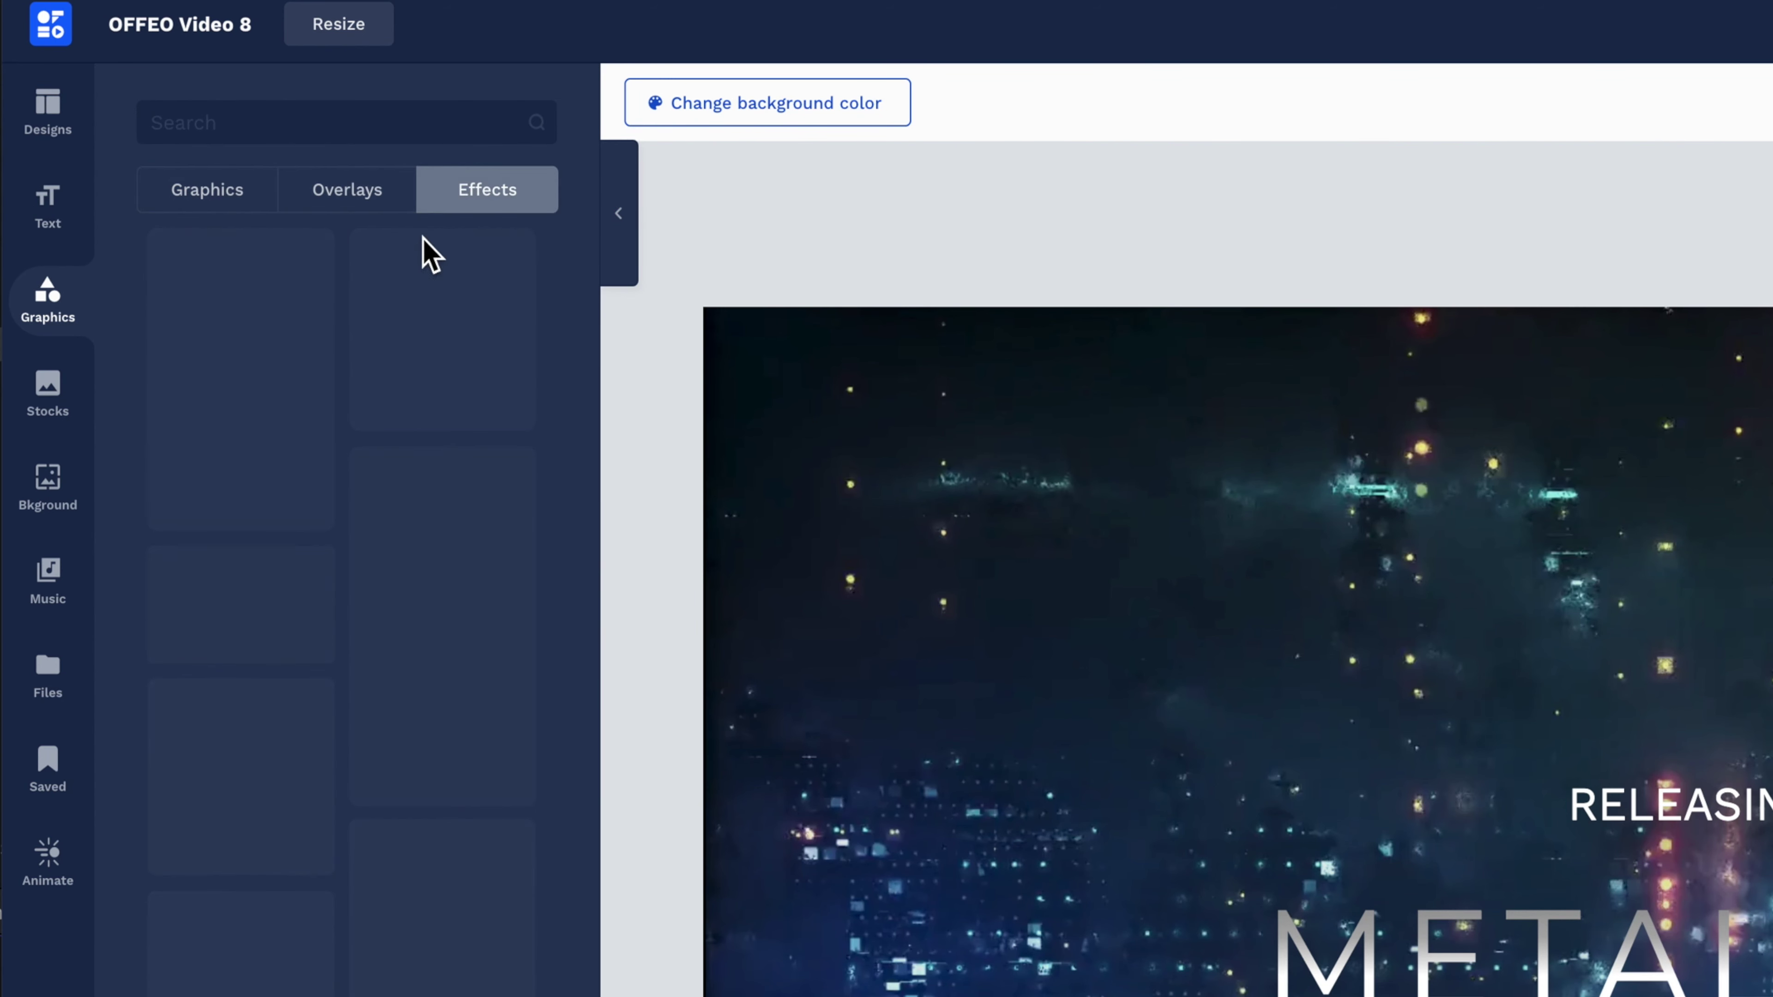
left_click(224, 196)
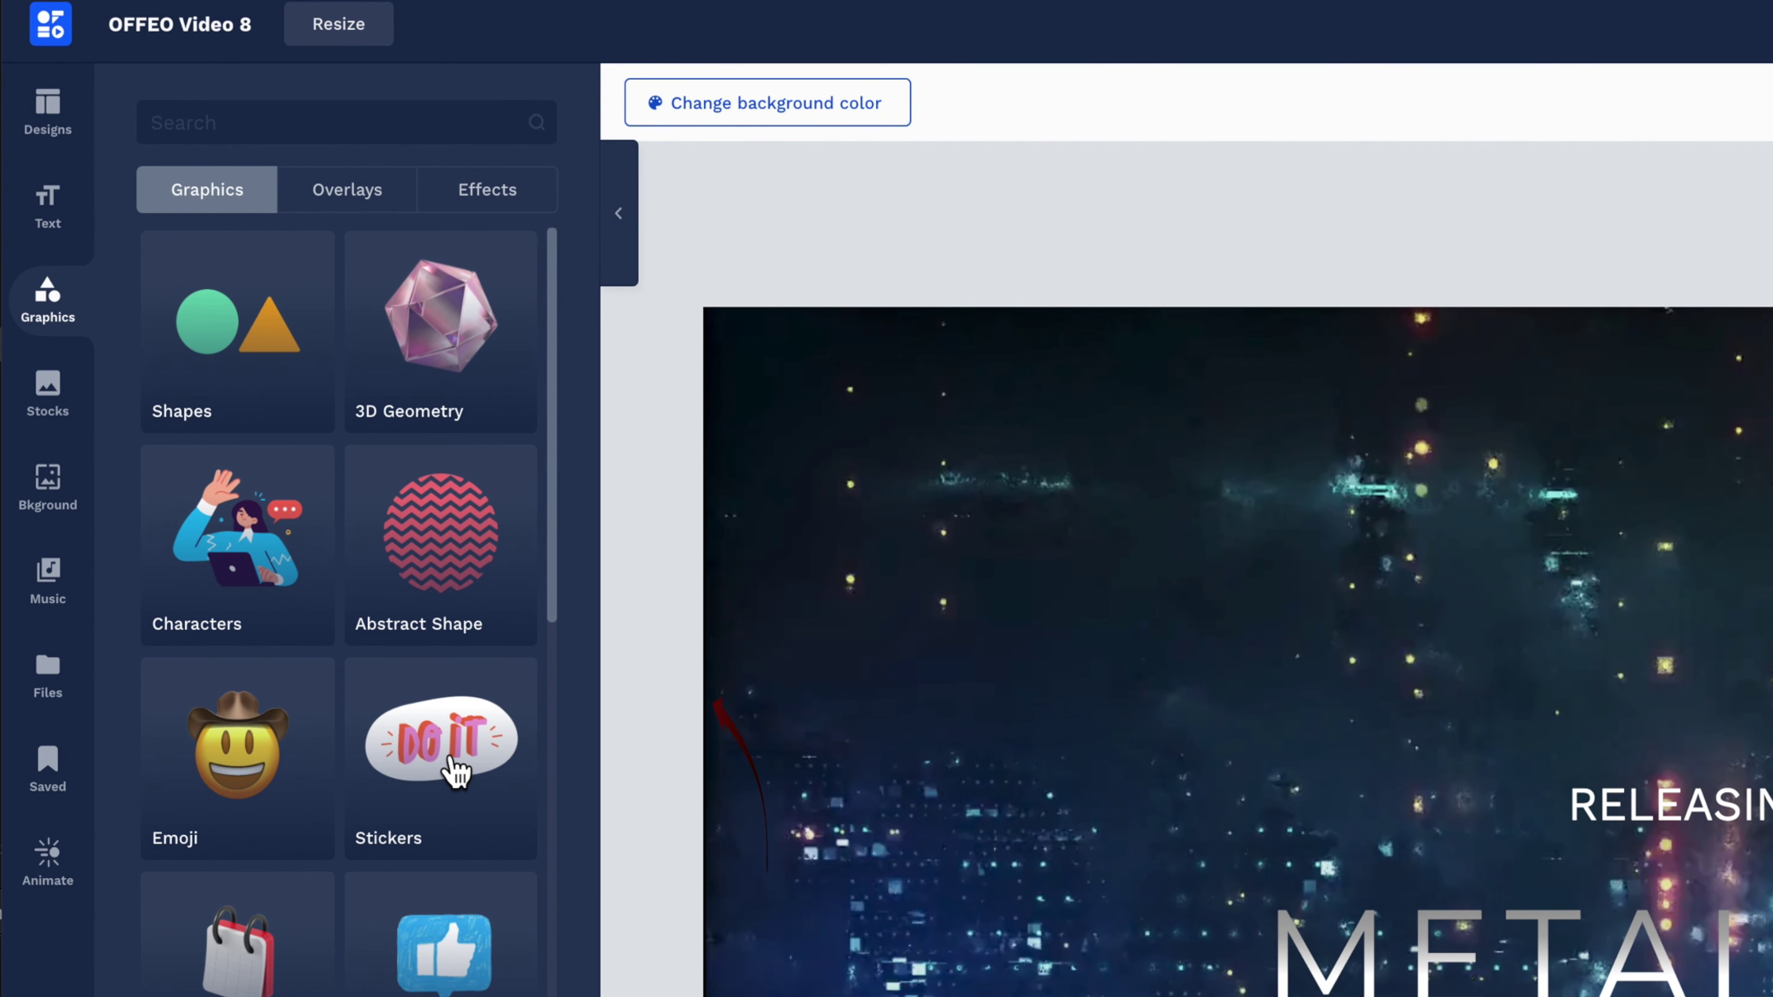
left_click(457, 771)
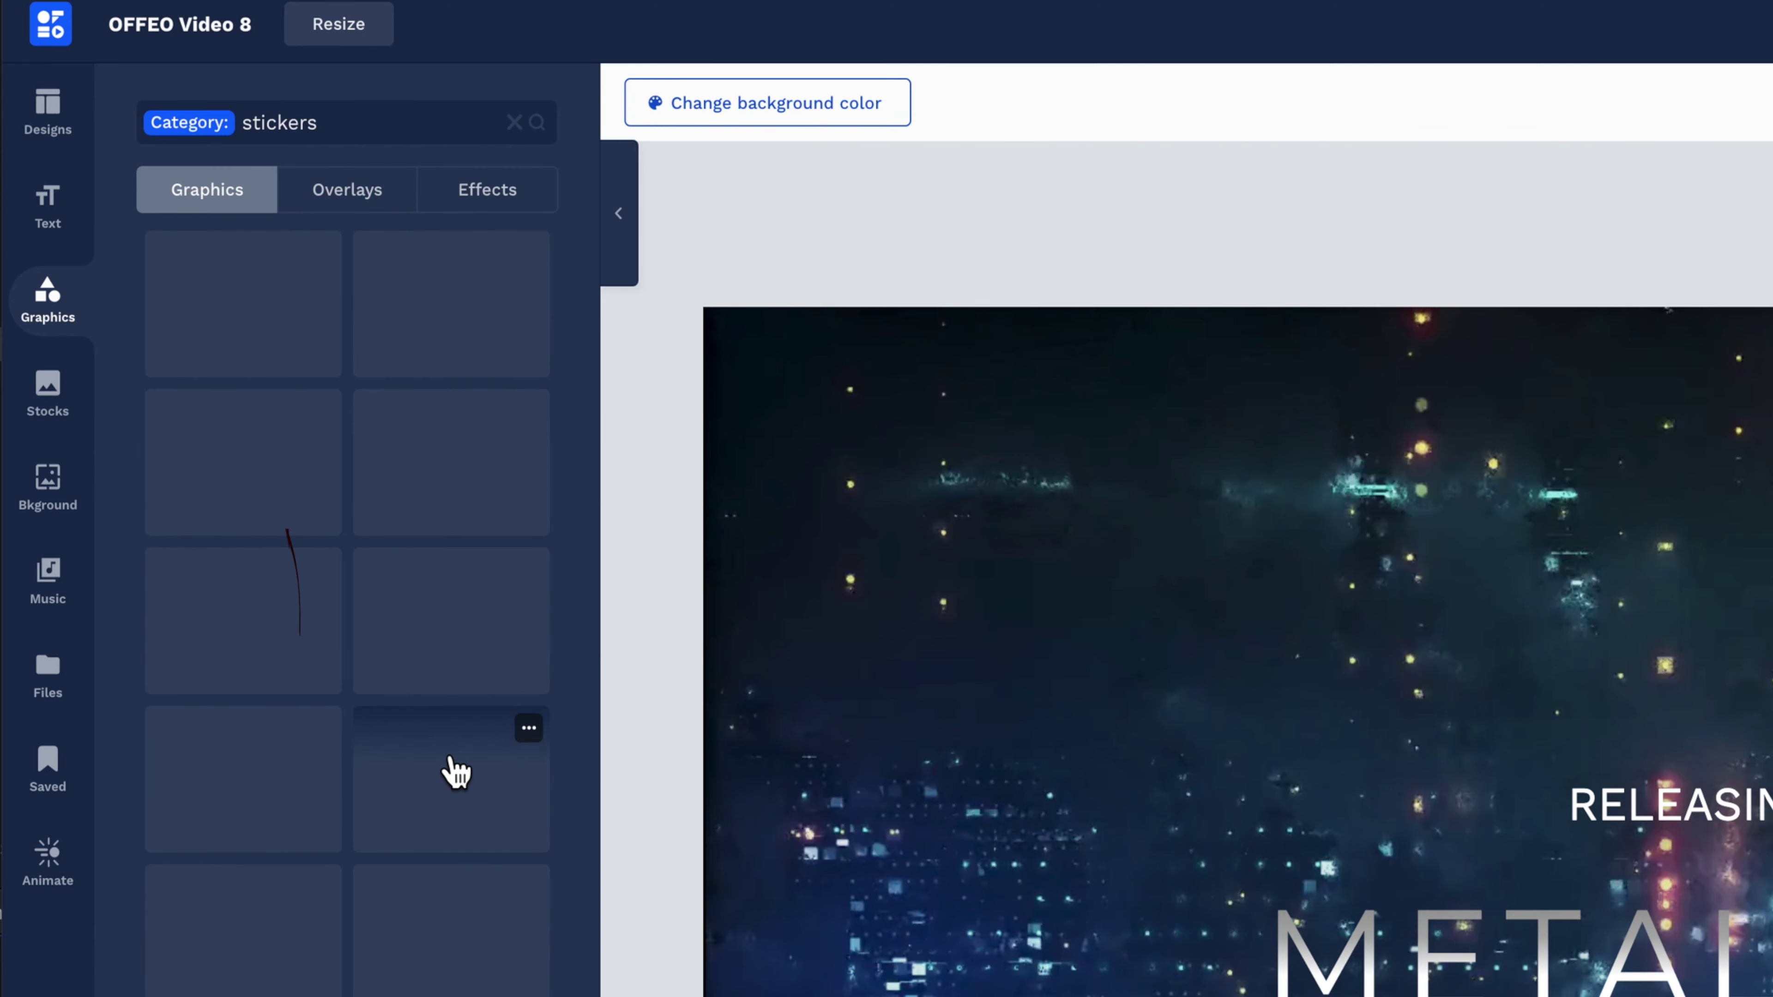
Search stock photos for 'computer', then view pattern and video backgrounds, Music and Files.
left_click(67, 400)
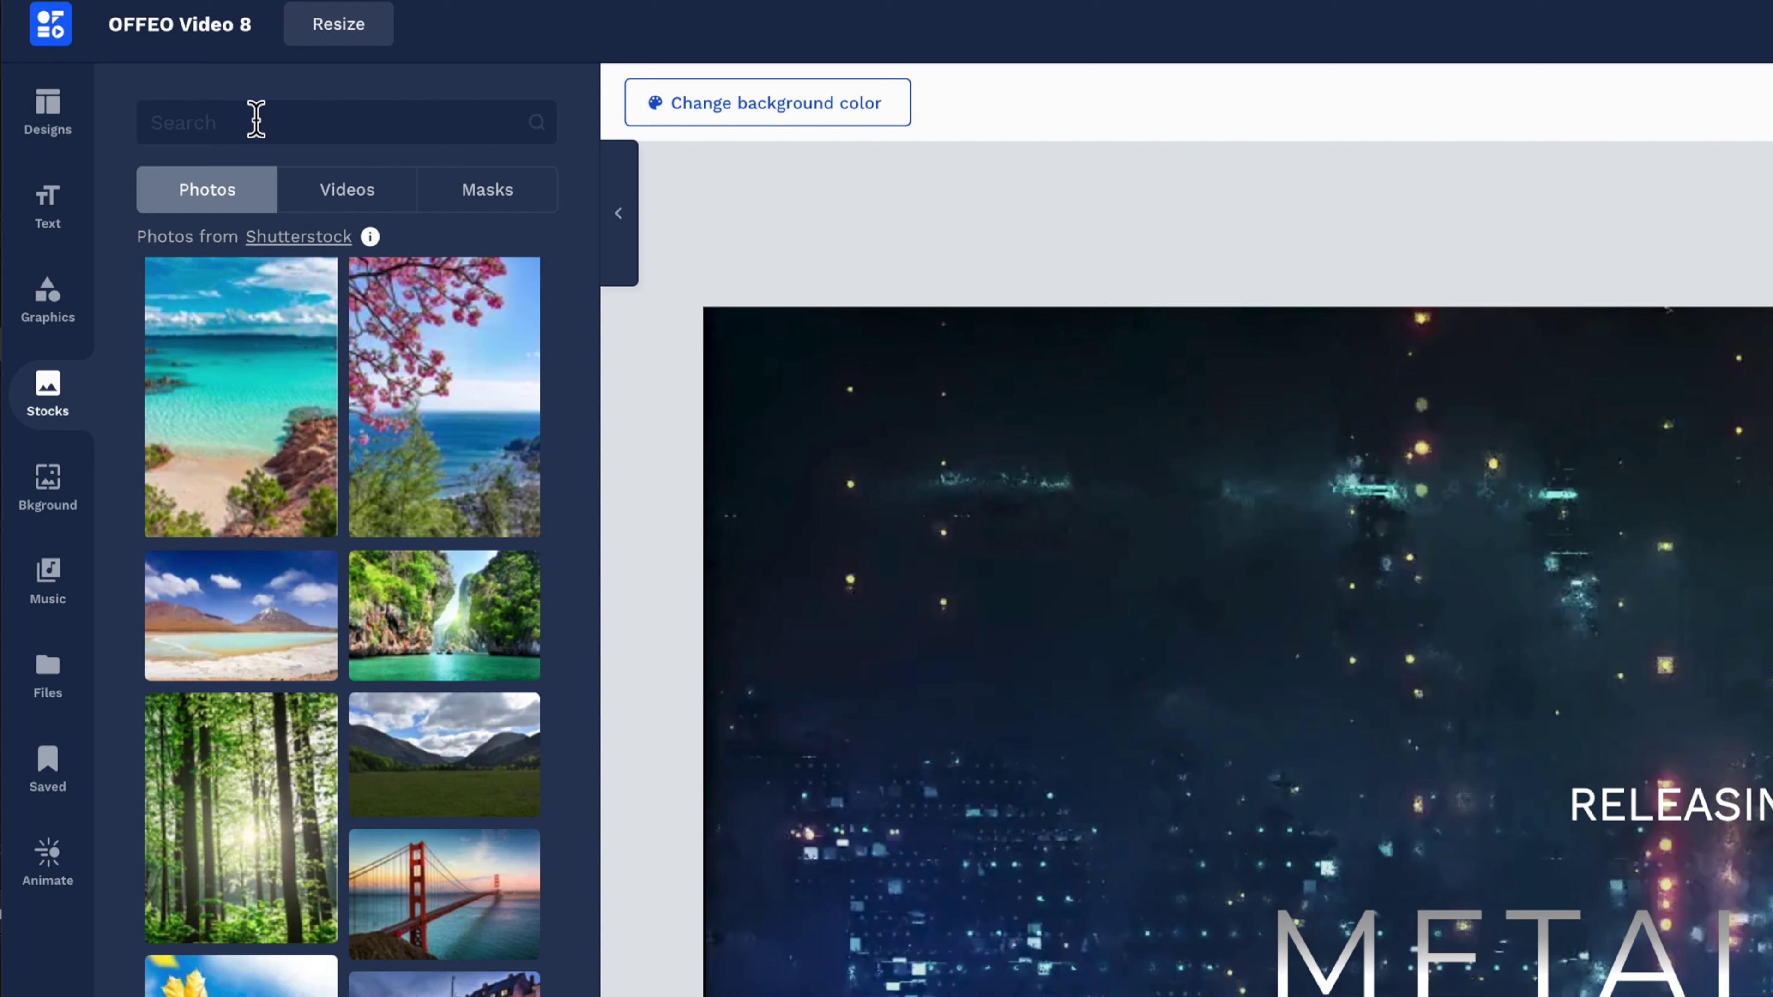
key("Return")
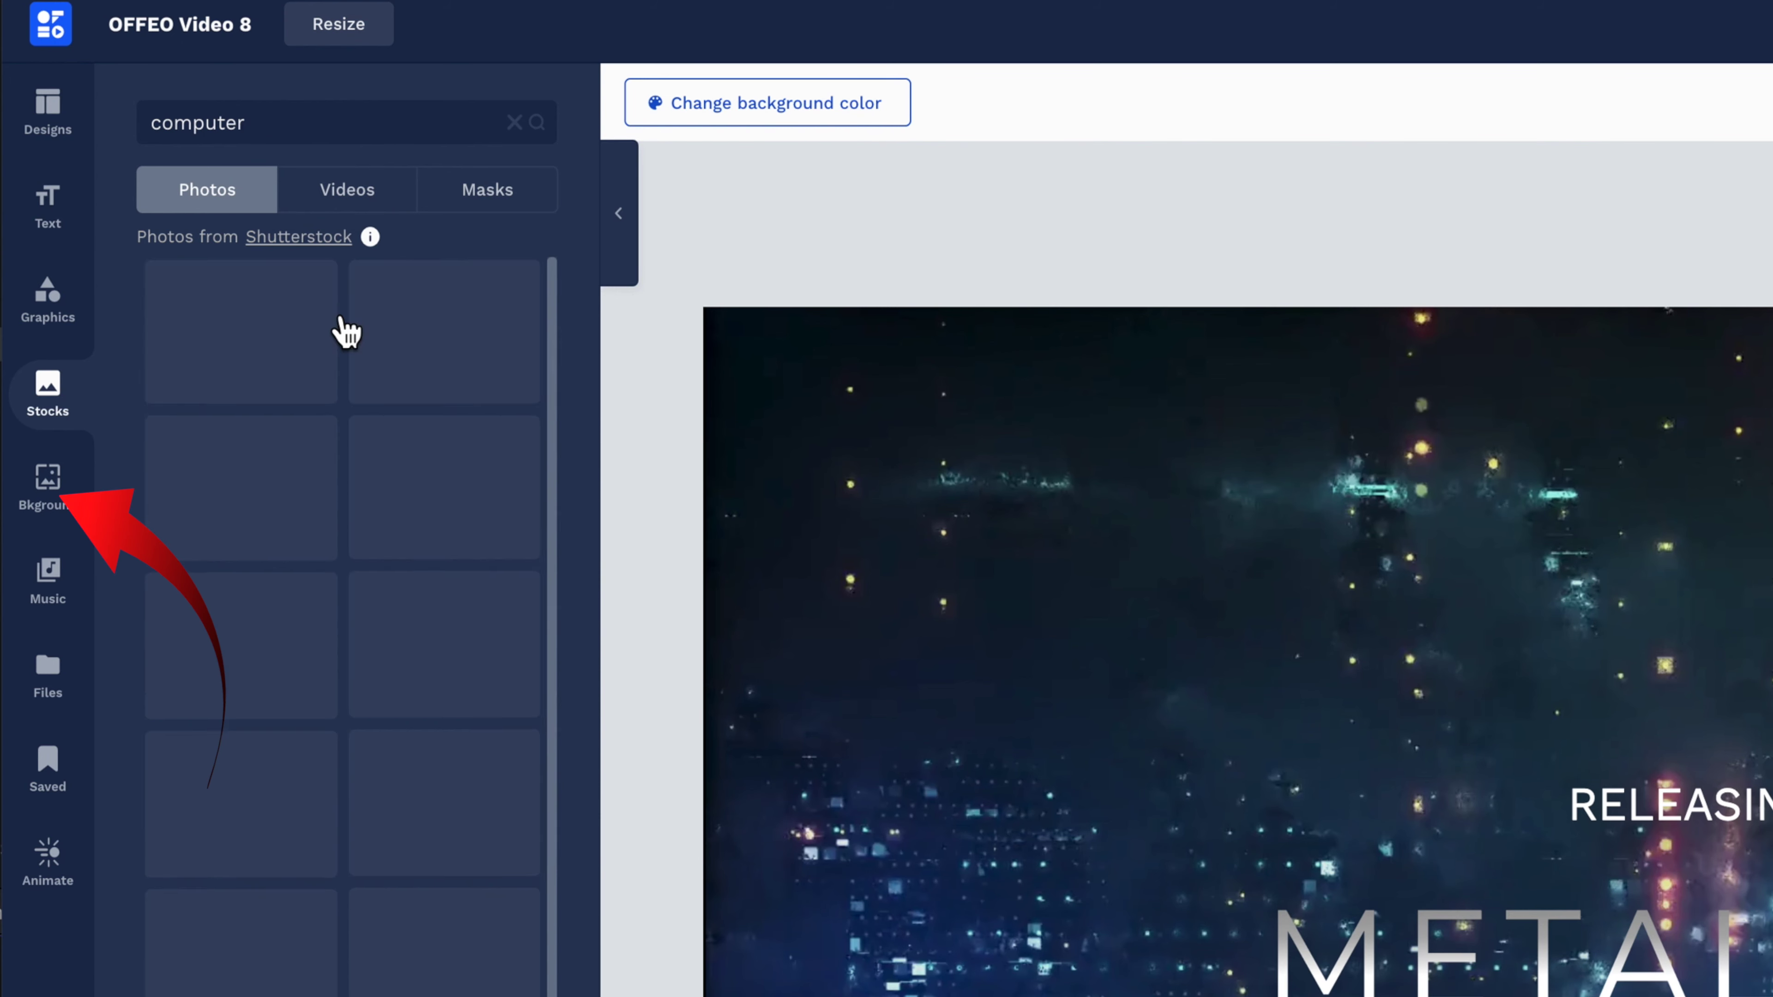
left_click(62, 492)
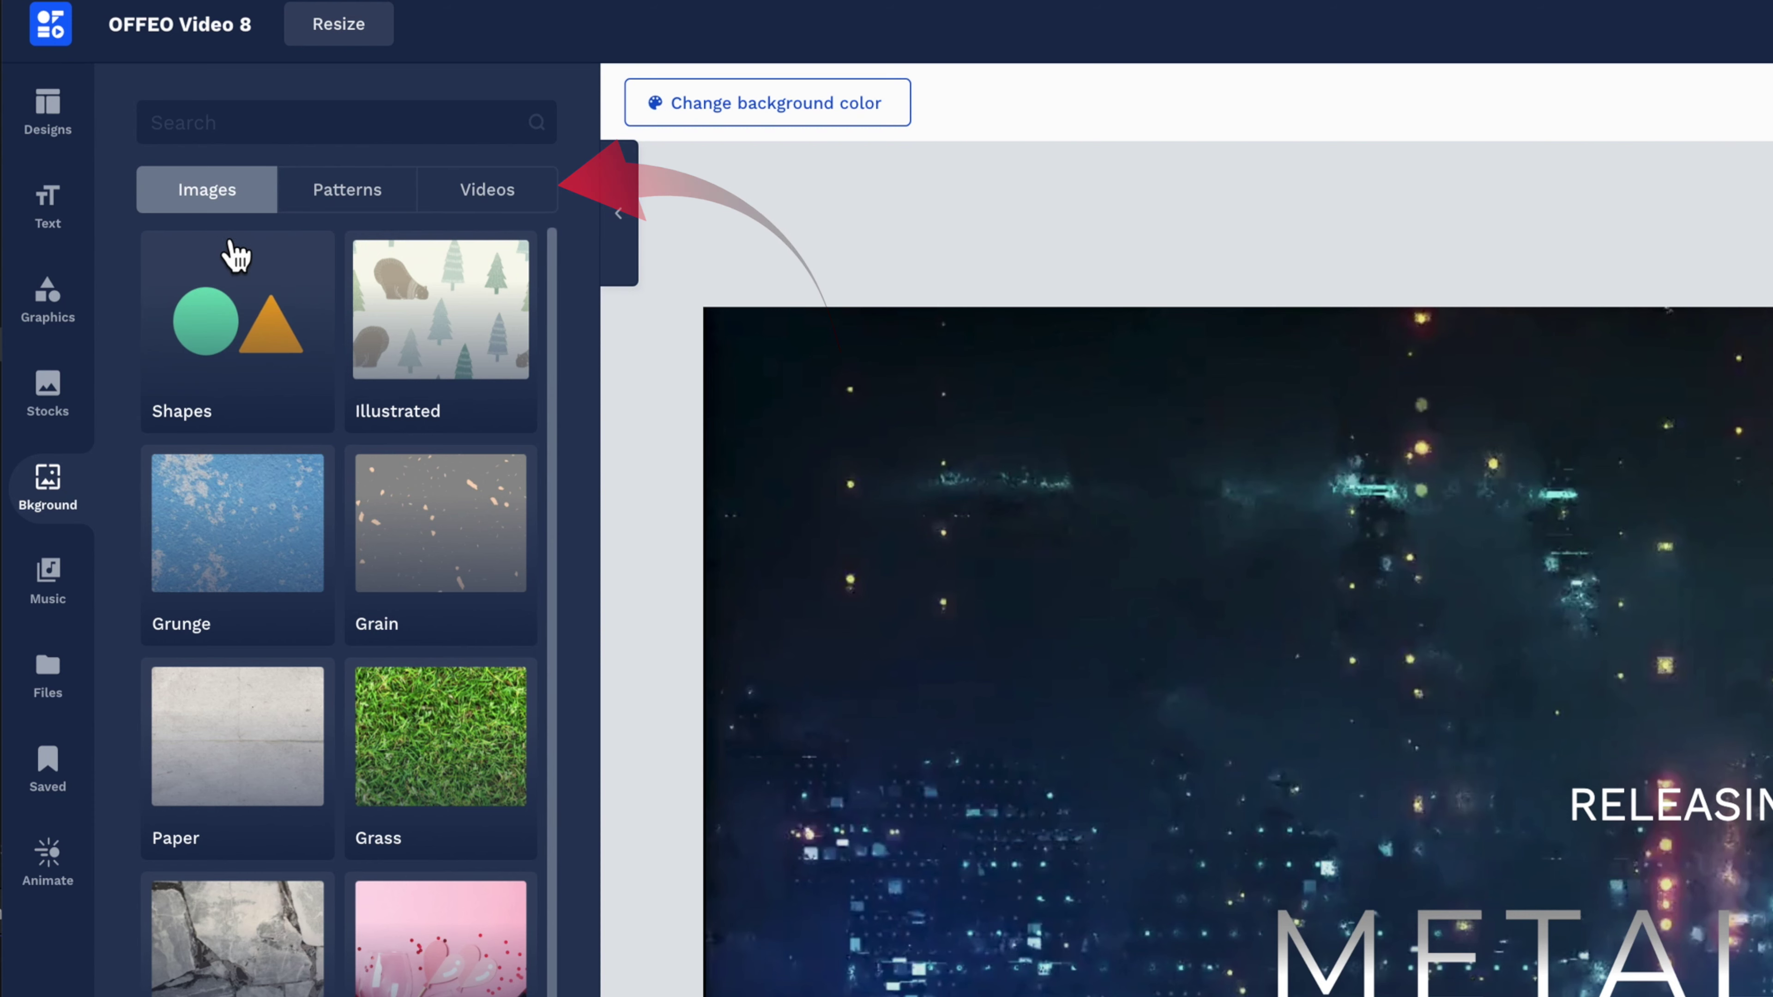
left_click(354, 200)
left_click(519, 198)
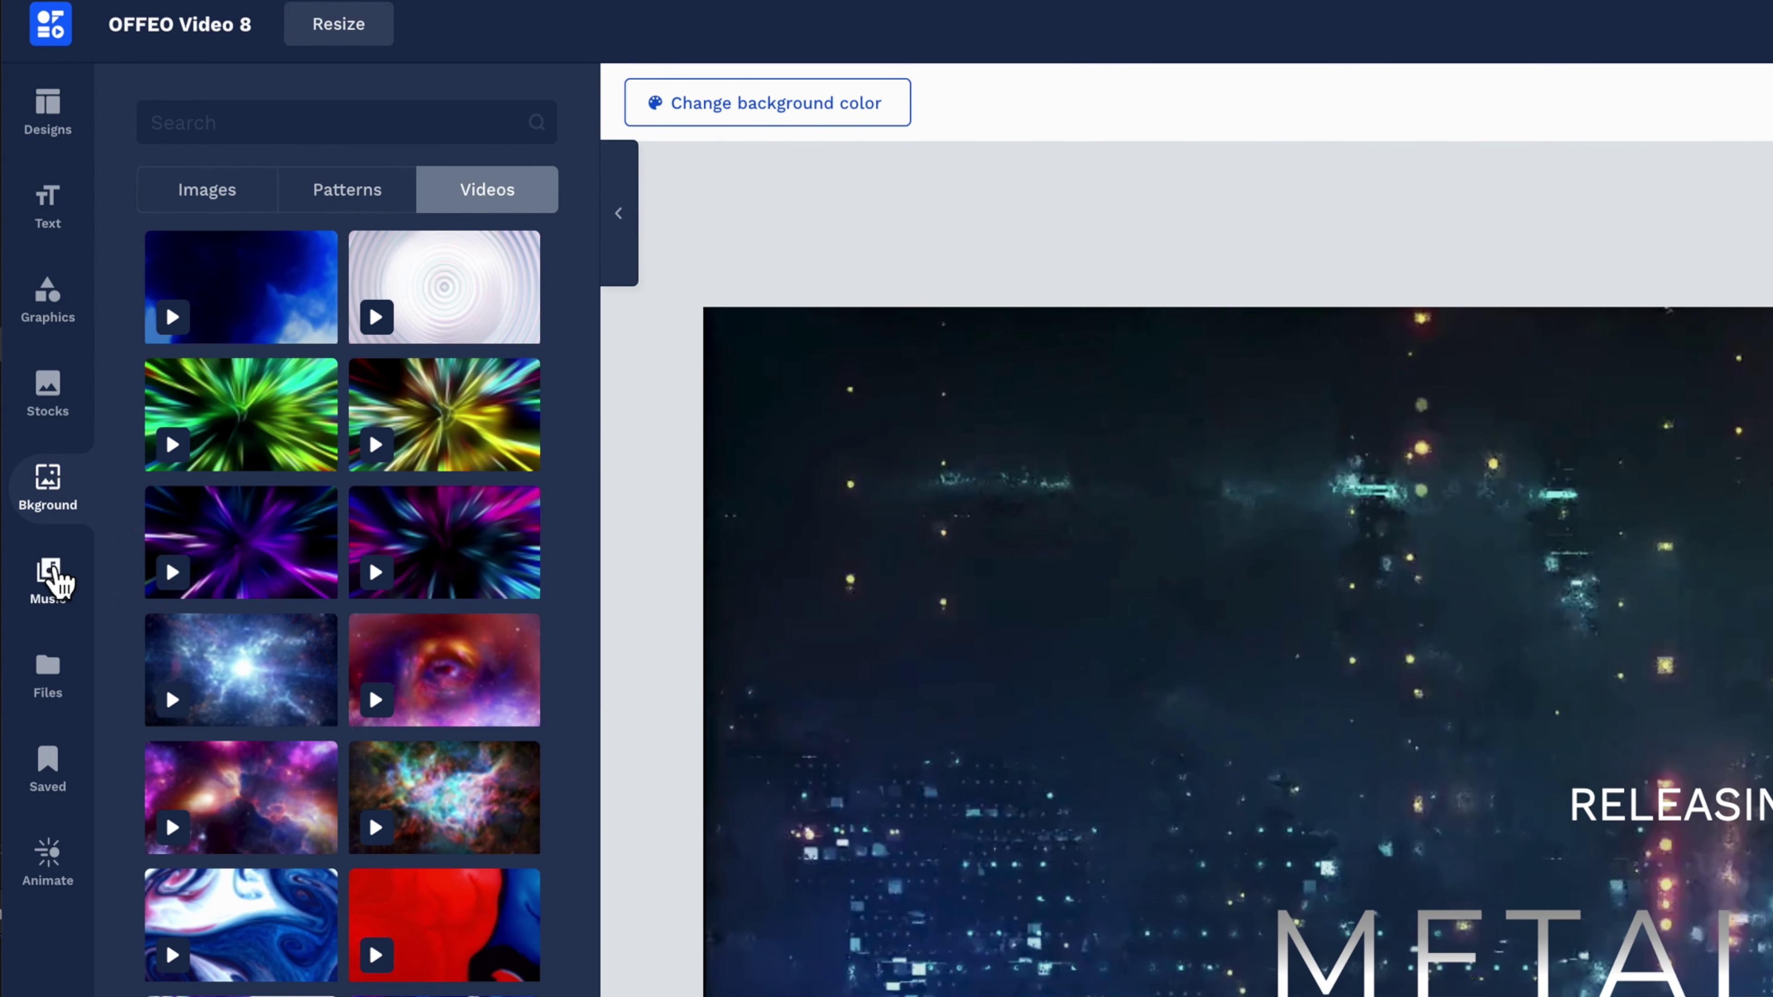
left_click(51, 576)
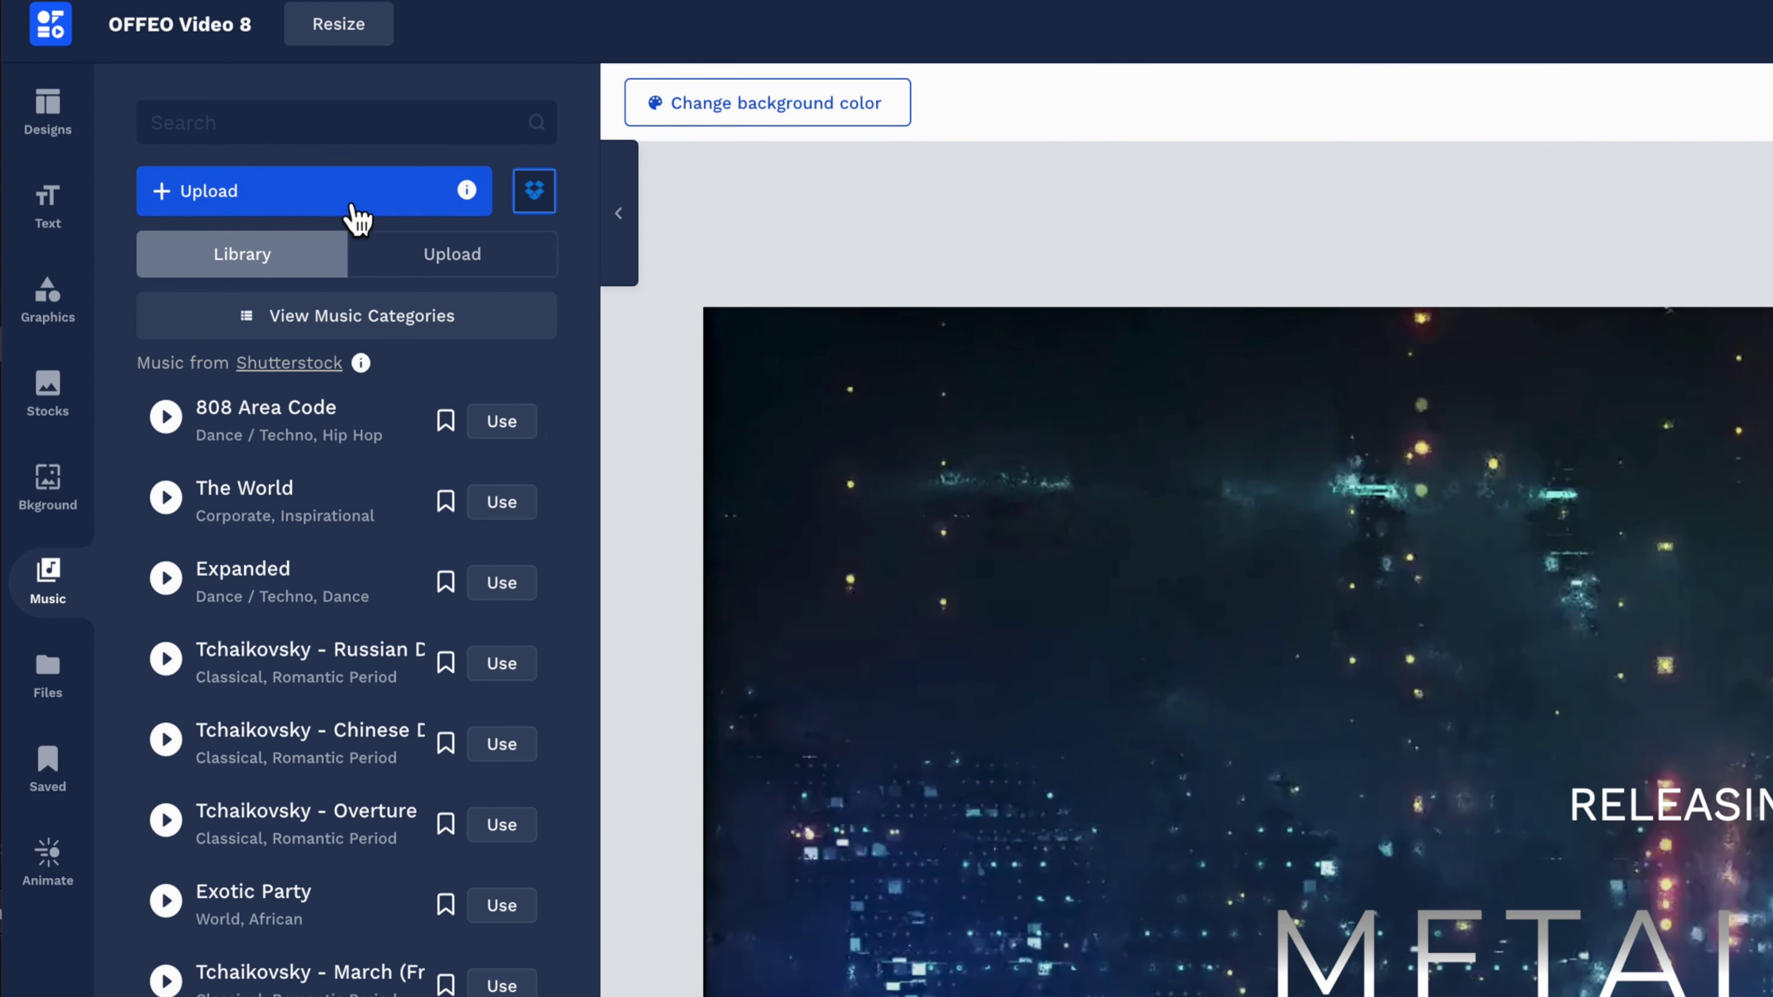
left_click(62, 695)
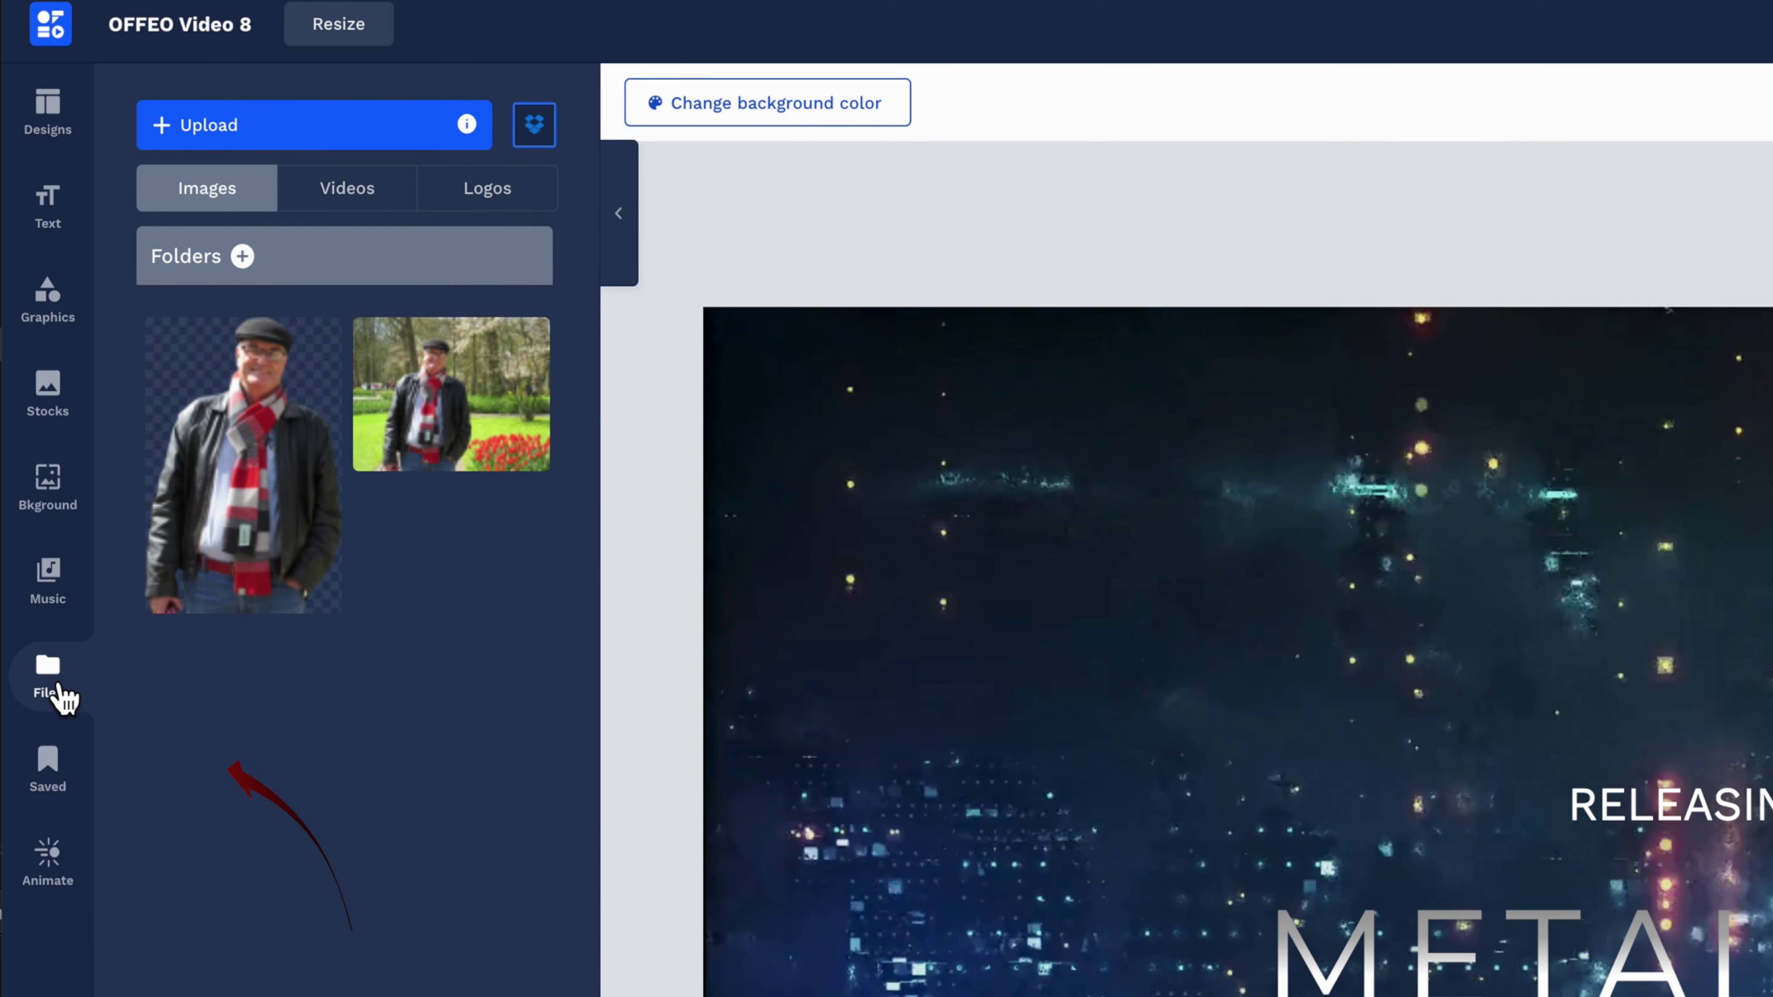
Filter Saved items to backgrounds and briefly try the animate-everything options.
left_click(61, 777)
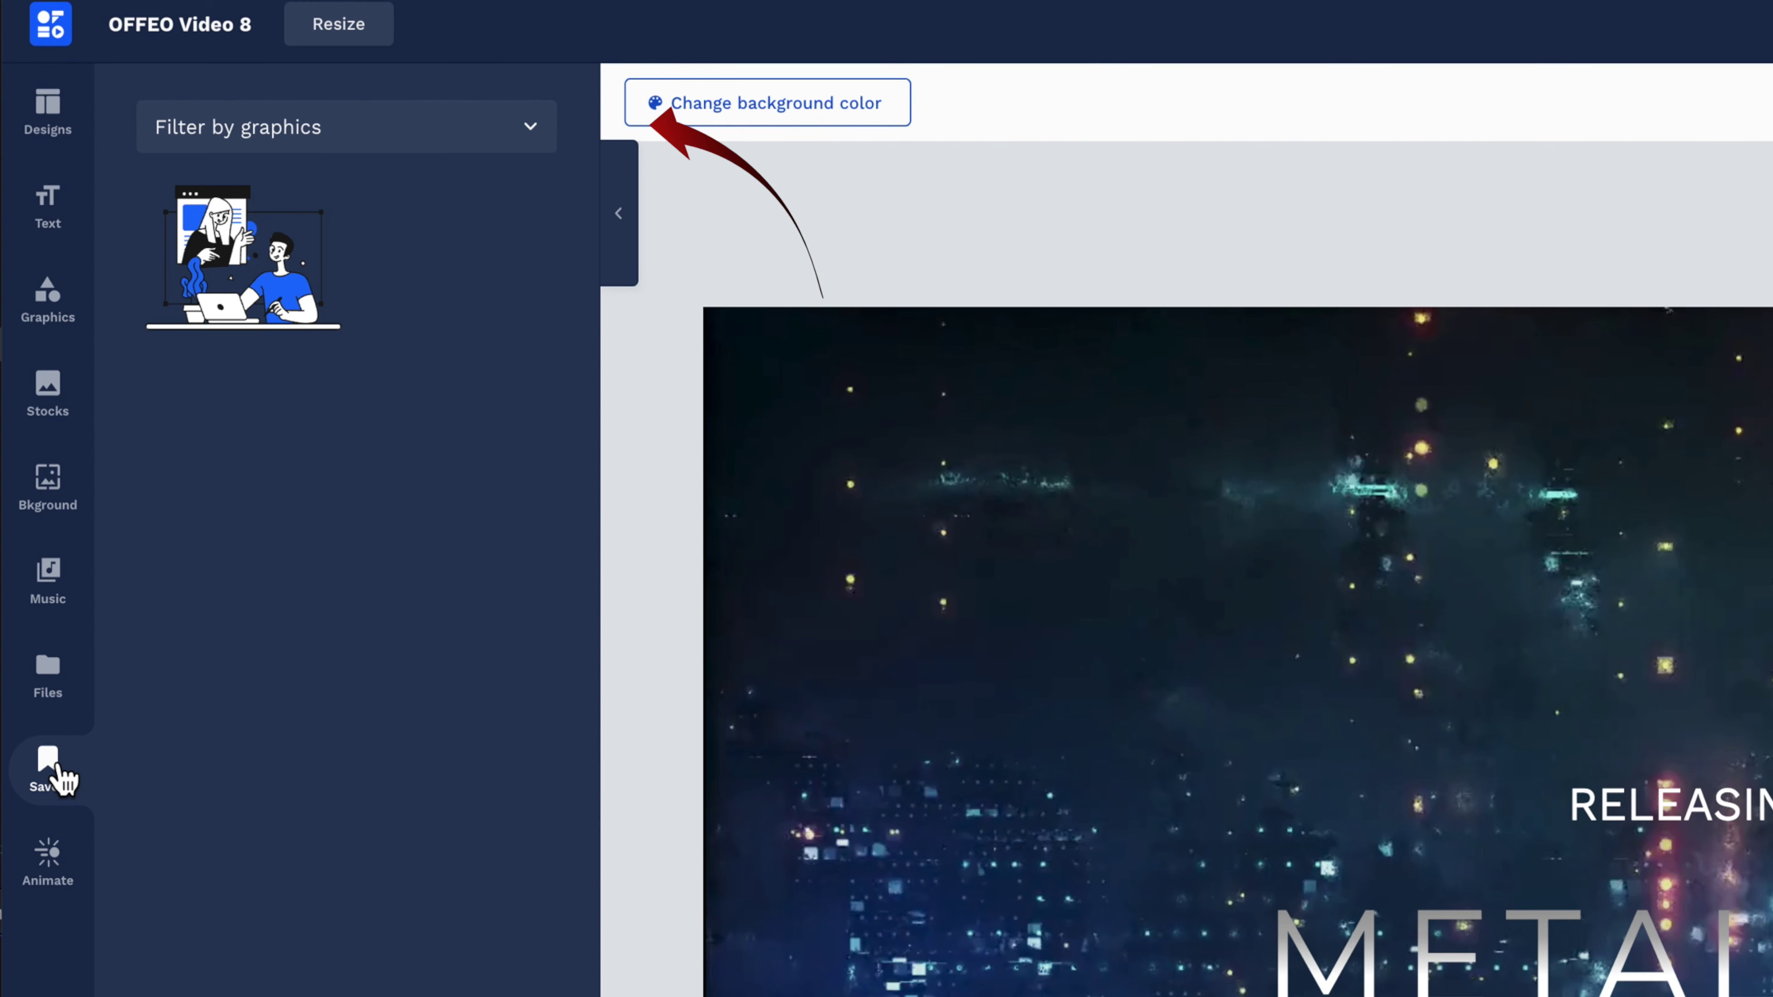
left_click(531, 136)
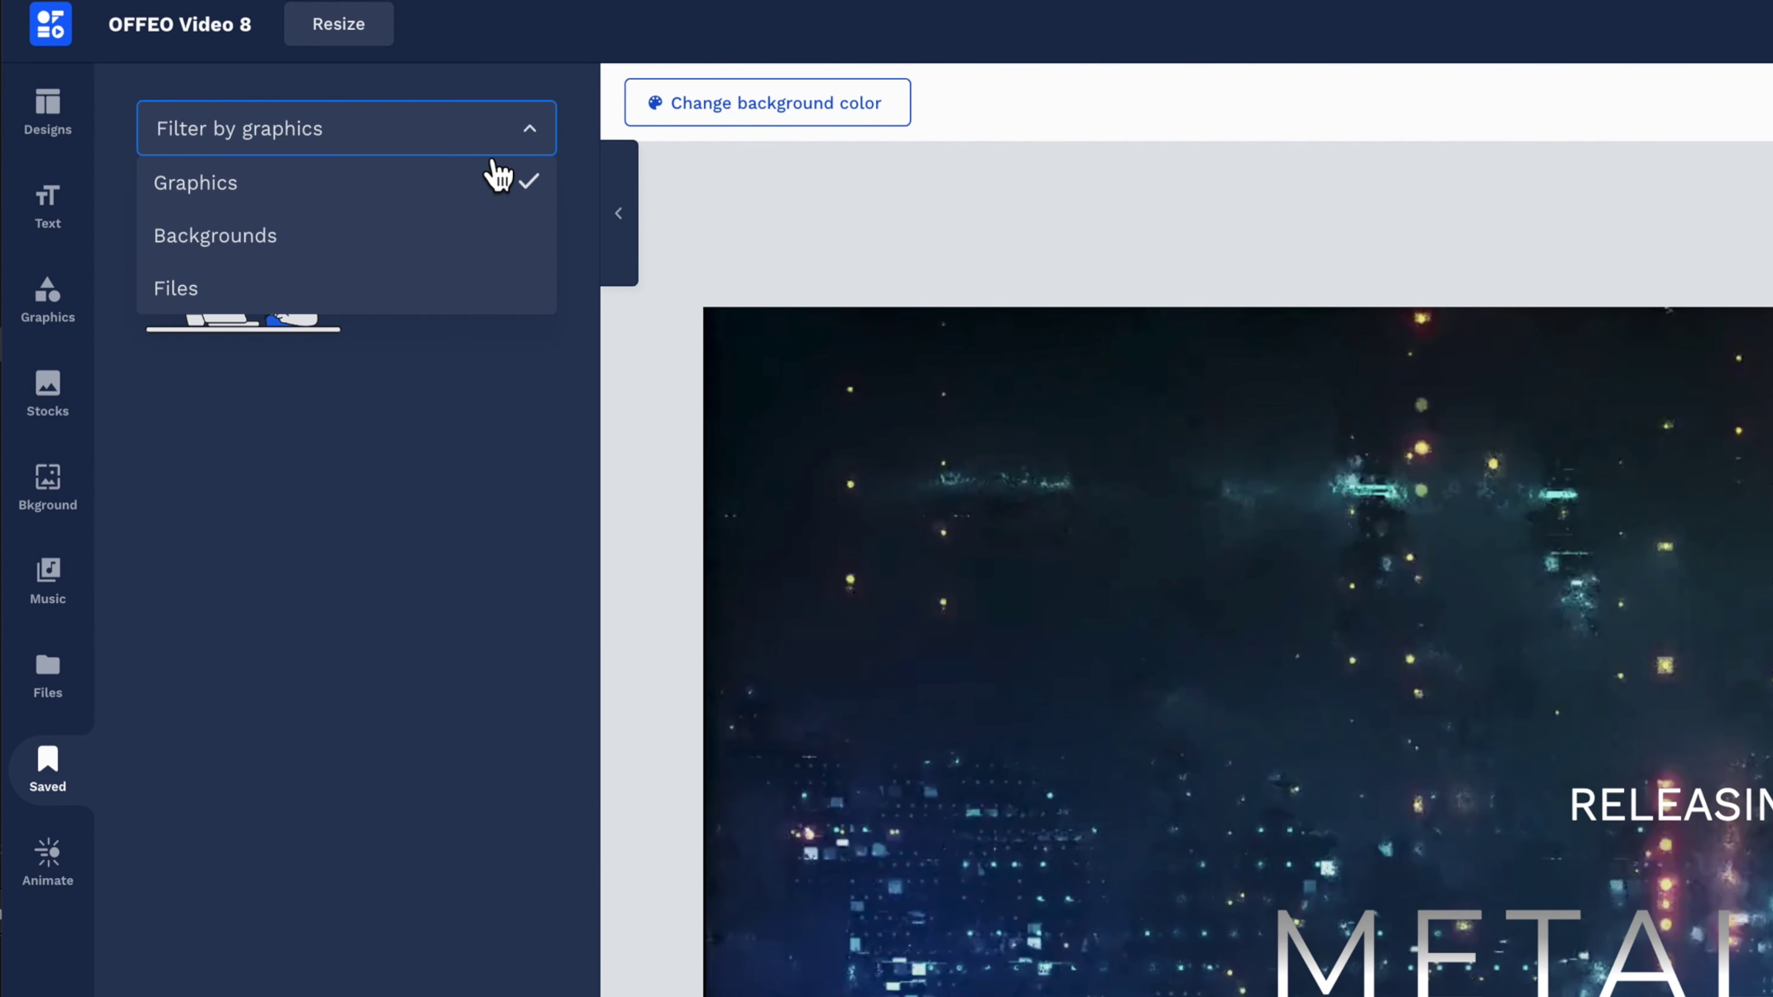
left_click(368, 237)
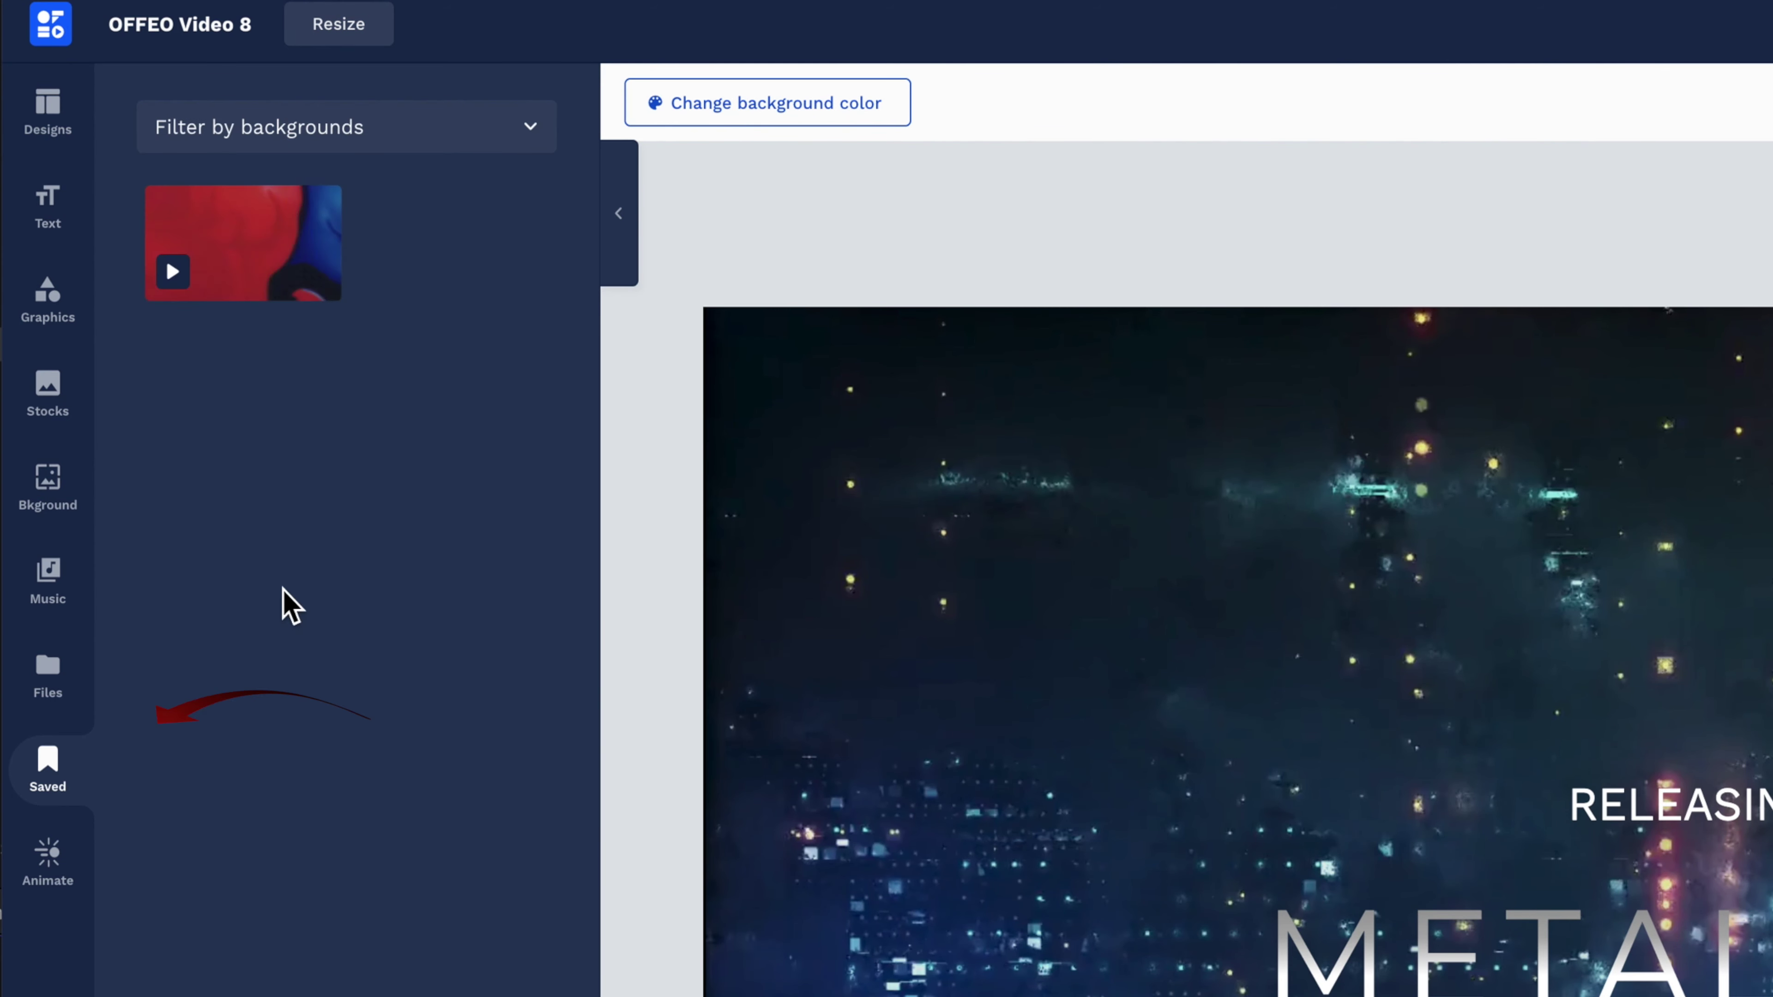
left_click(49, 865)
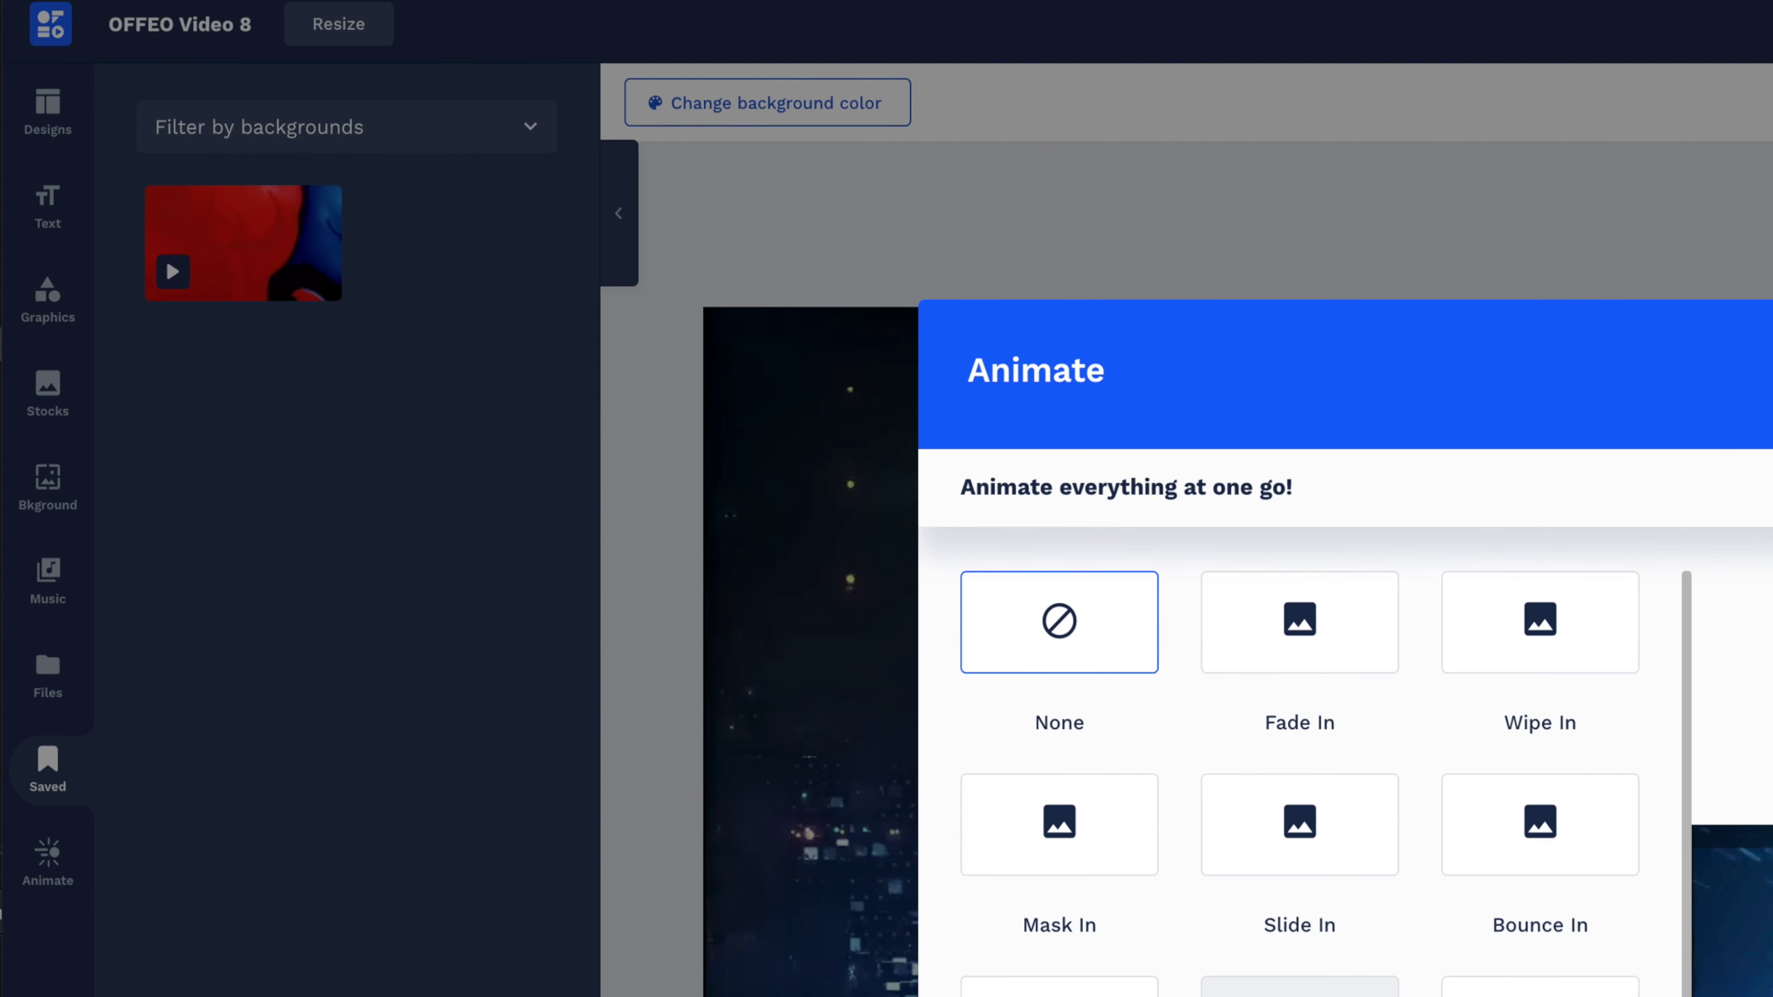
left_click(1300, 987)
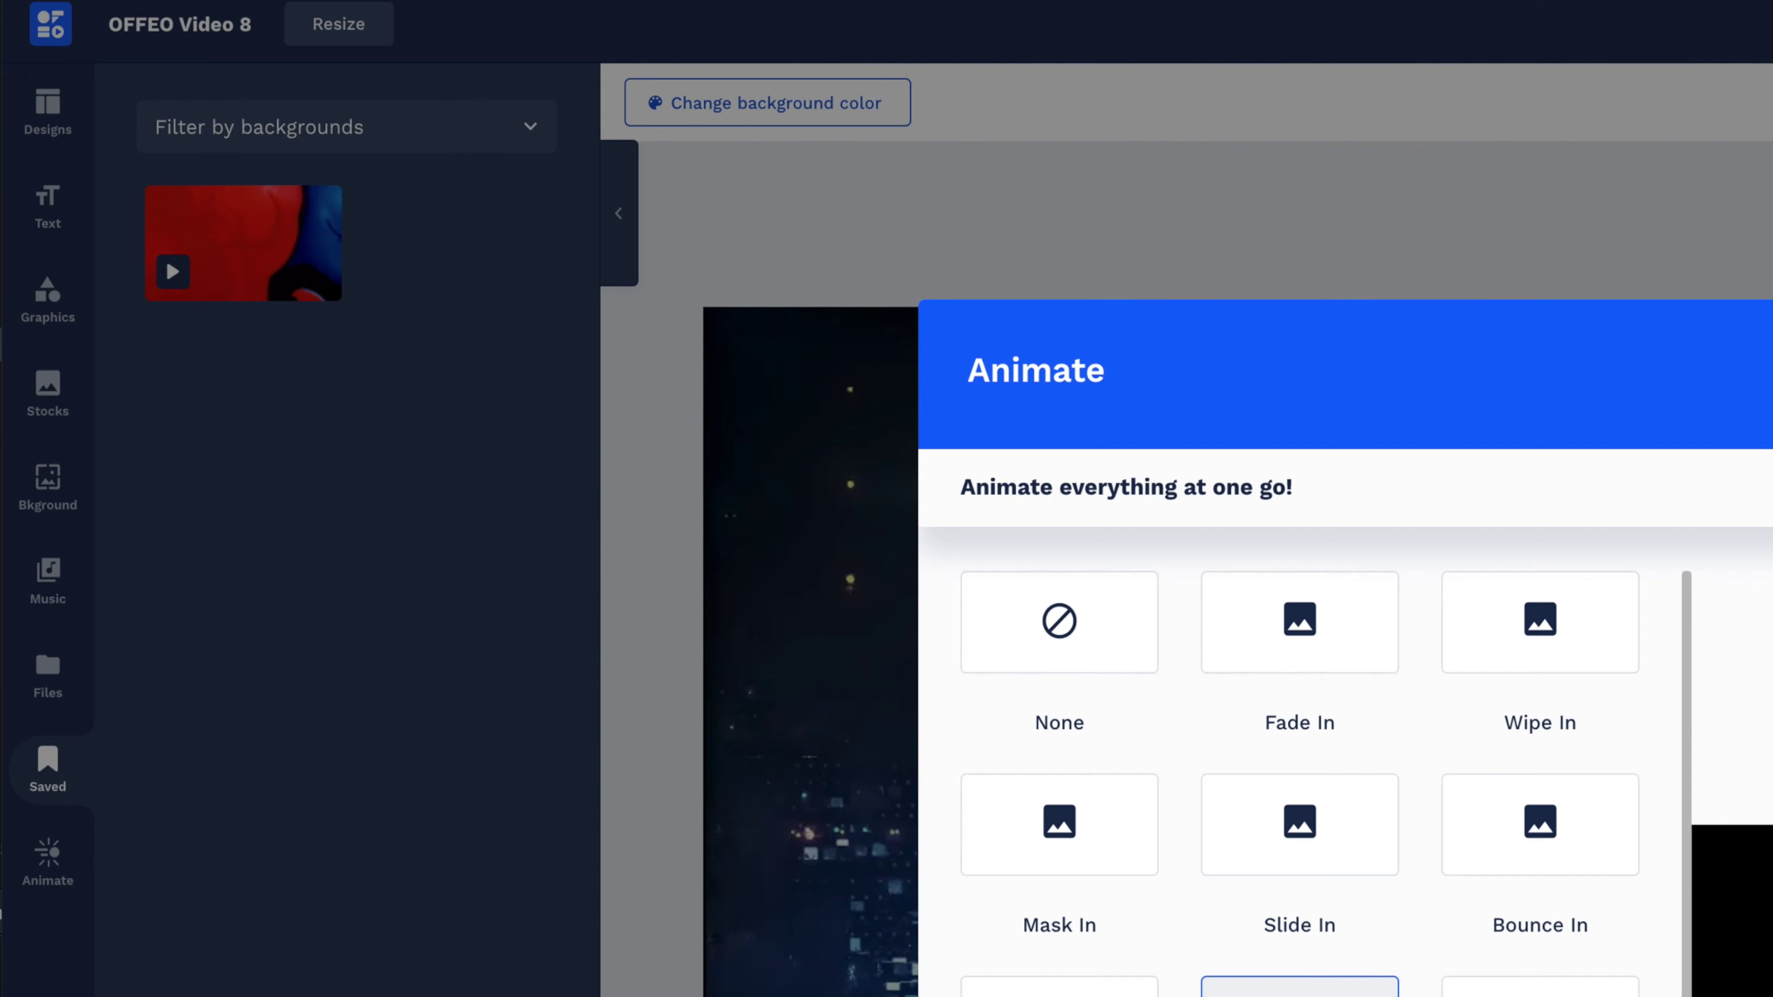
left_click(887, 495)
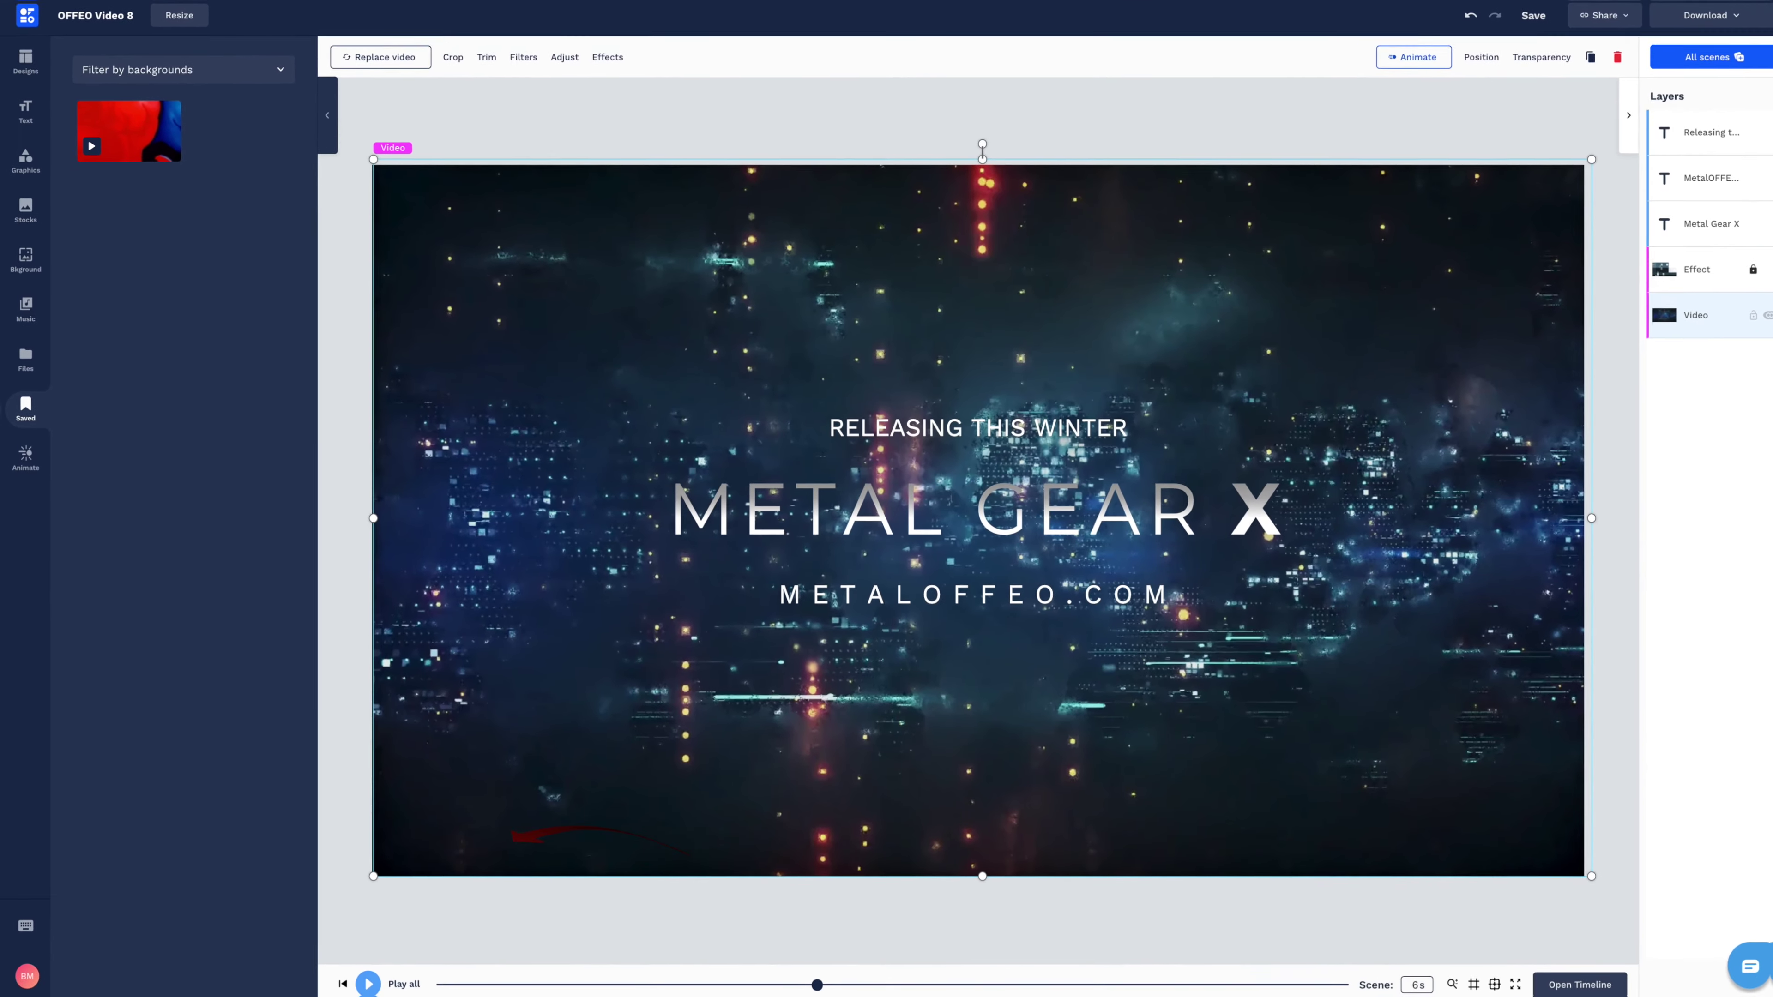
Preview the intro, then apply the red fluid video from Bkground > Videos as background.
left_click(368, 984)
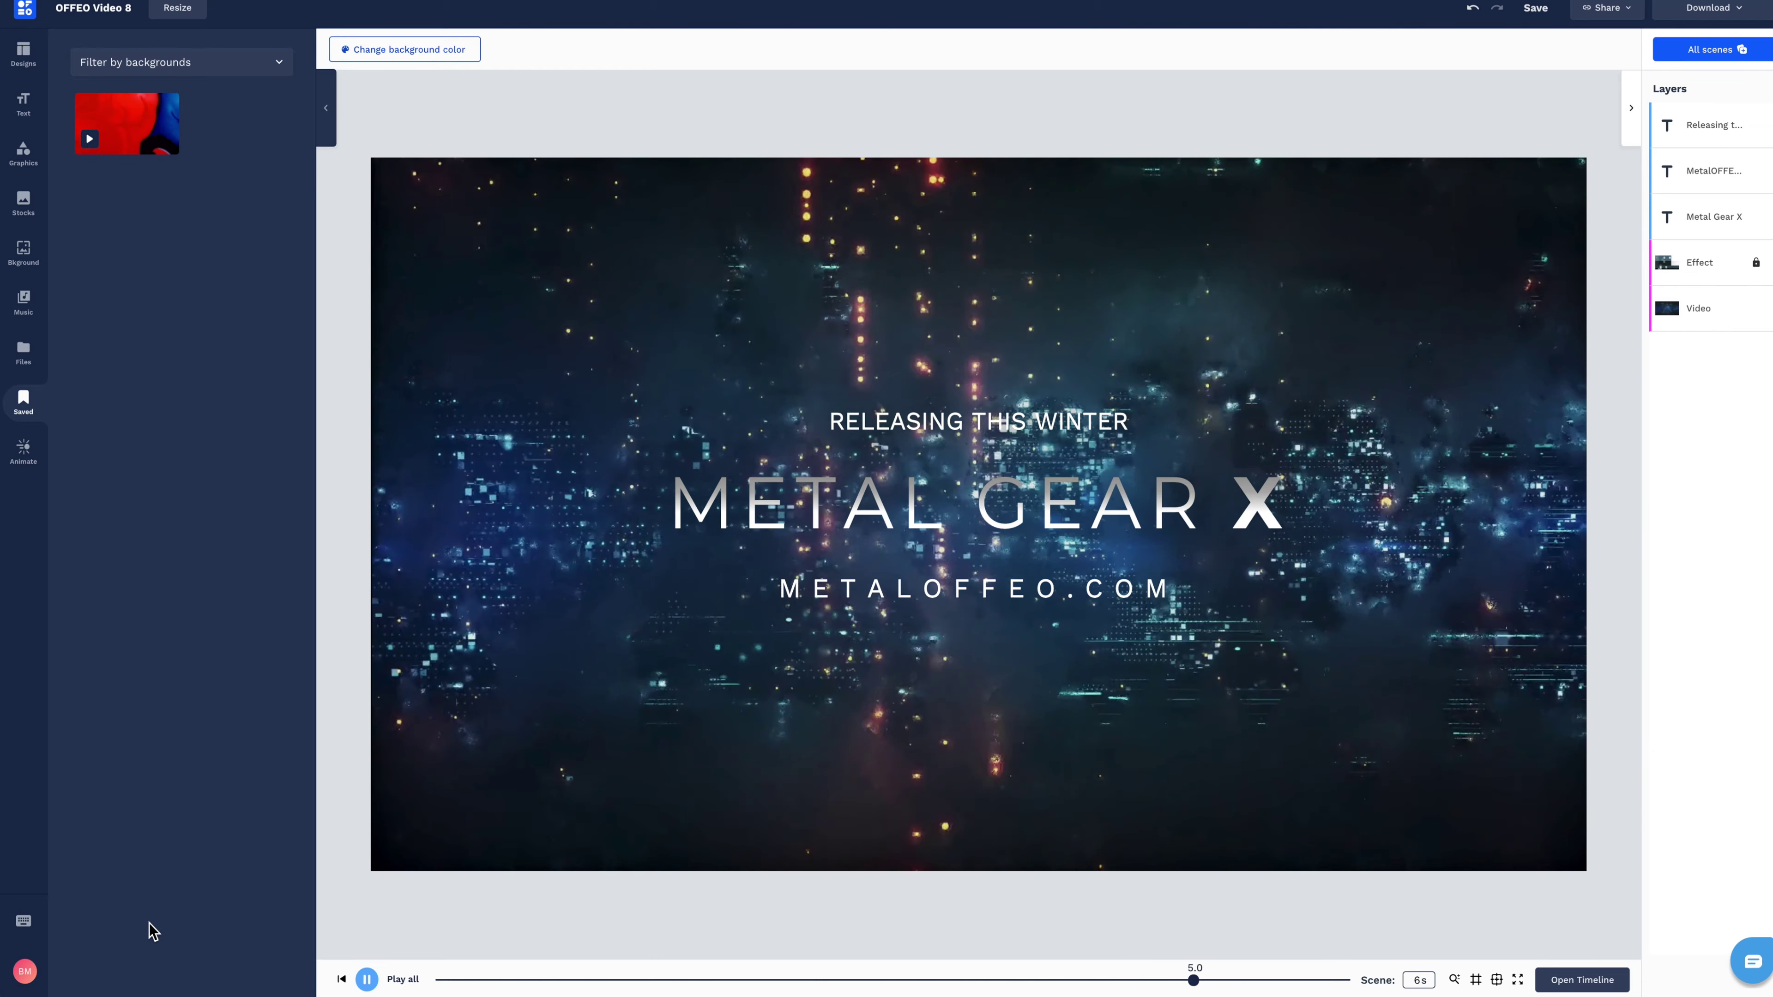
left_click(33, 257)
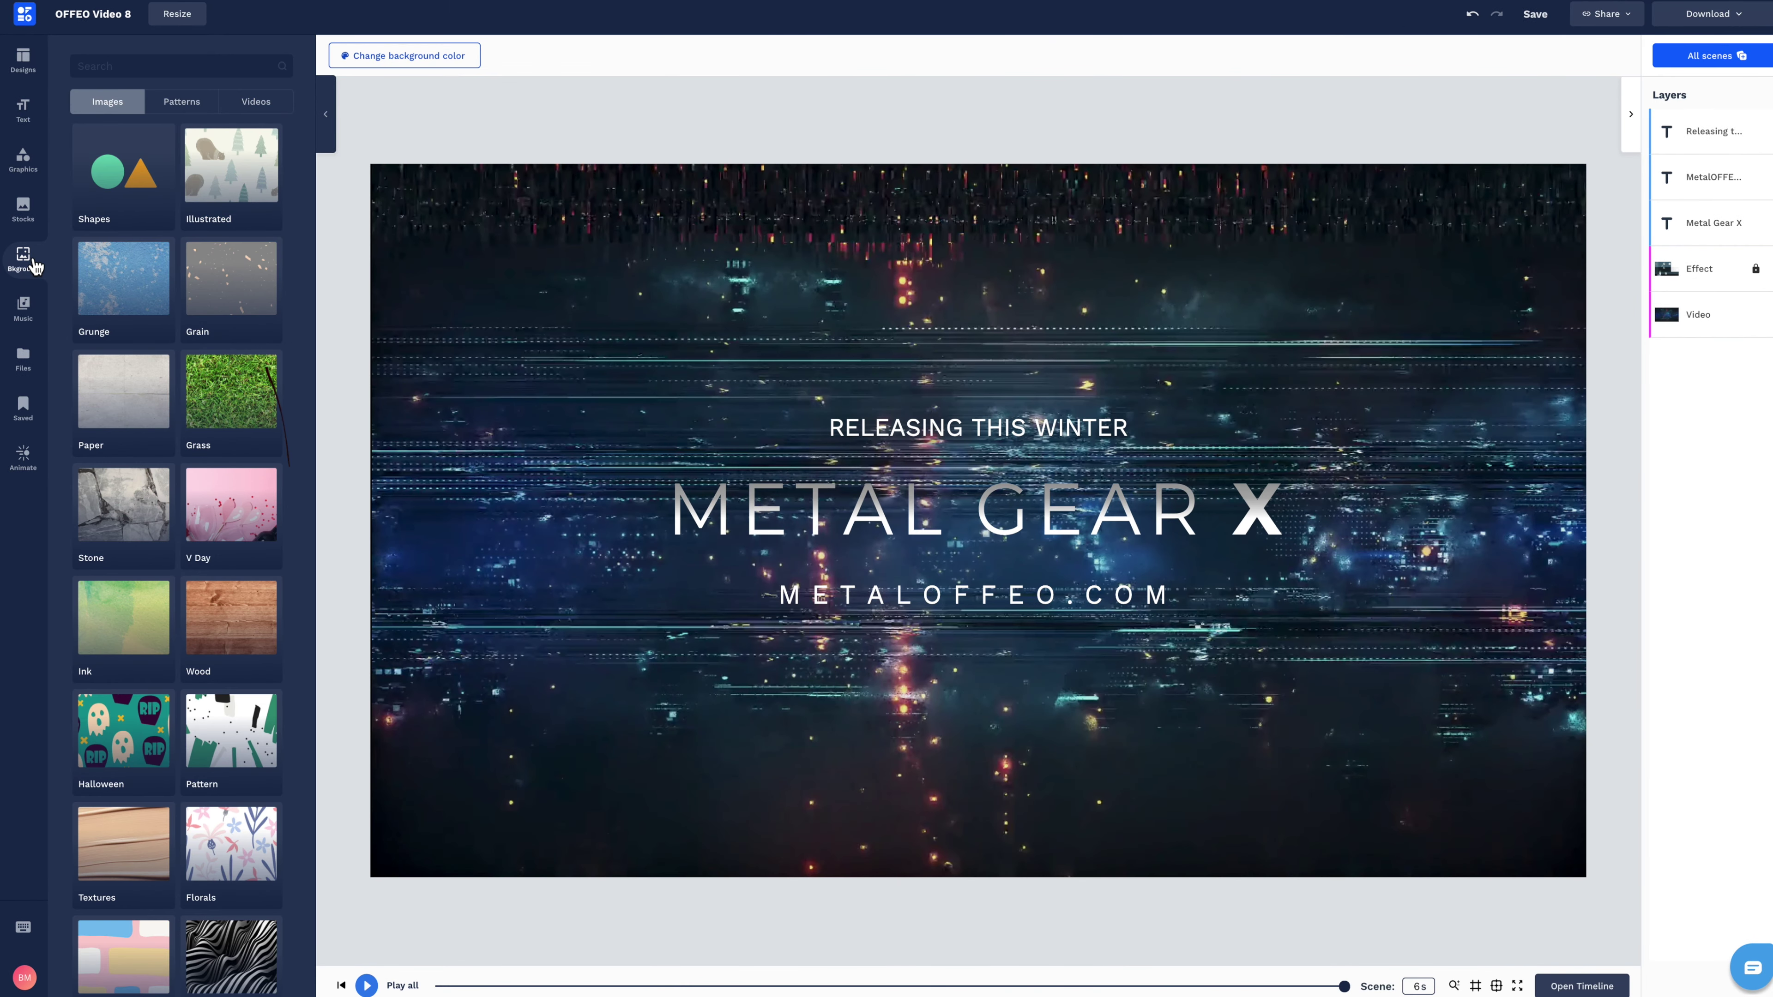
left_click(255, 101)
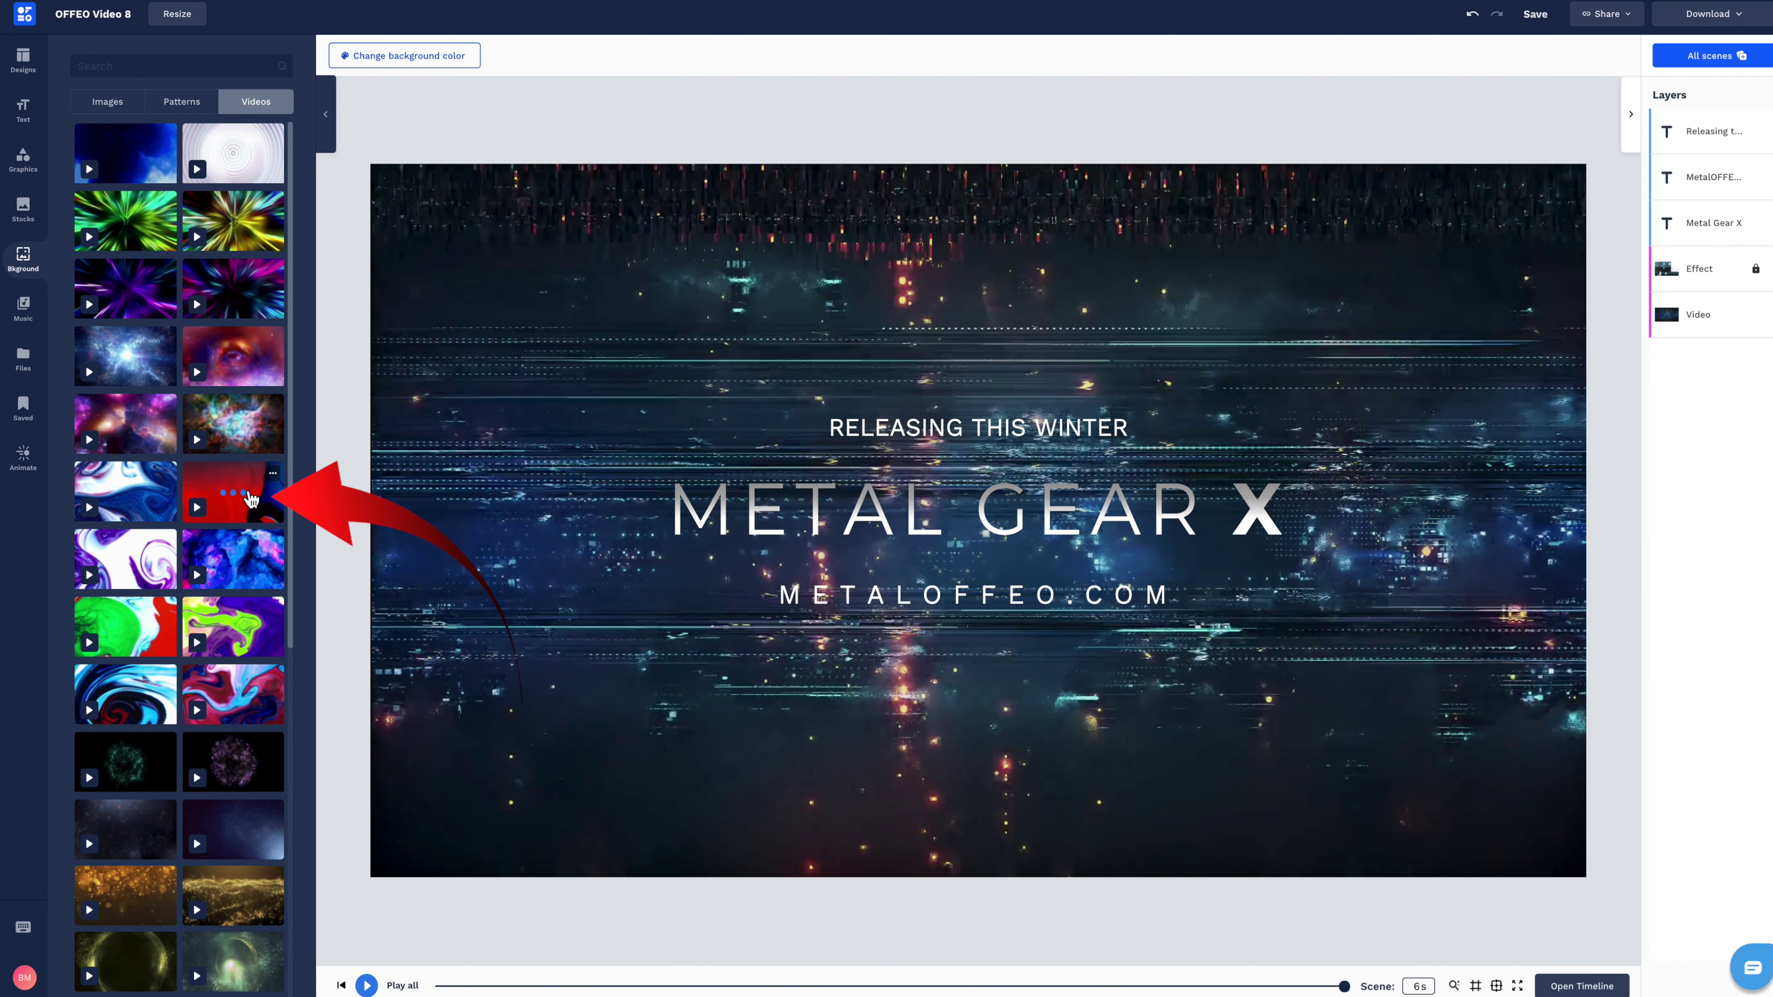
left_click(263, 507)
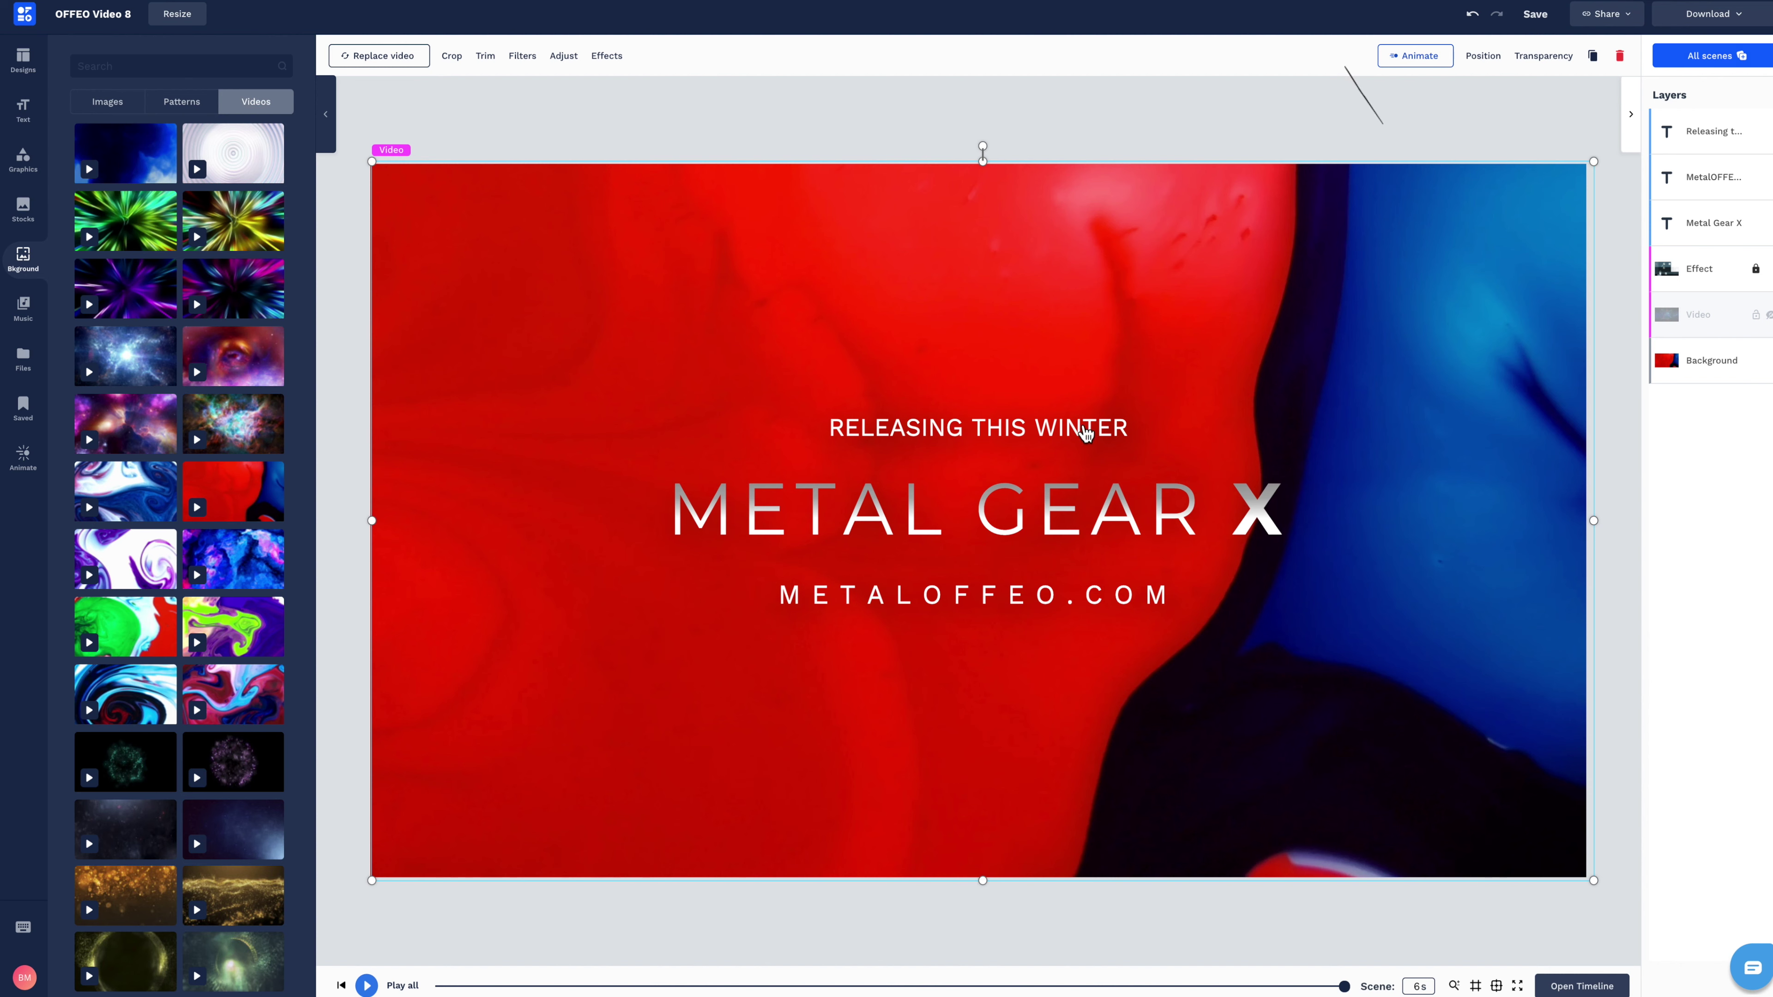
Delete RELEASING THIS WINTER and replace the website line with a lowercase email address at size 29.
left_click(1714, 132)
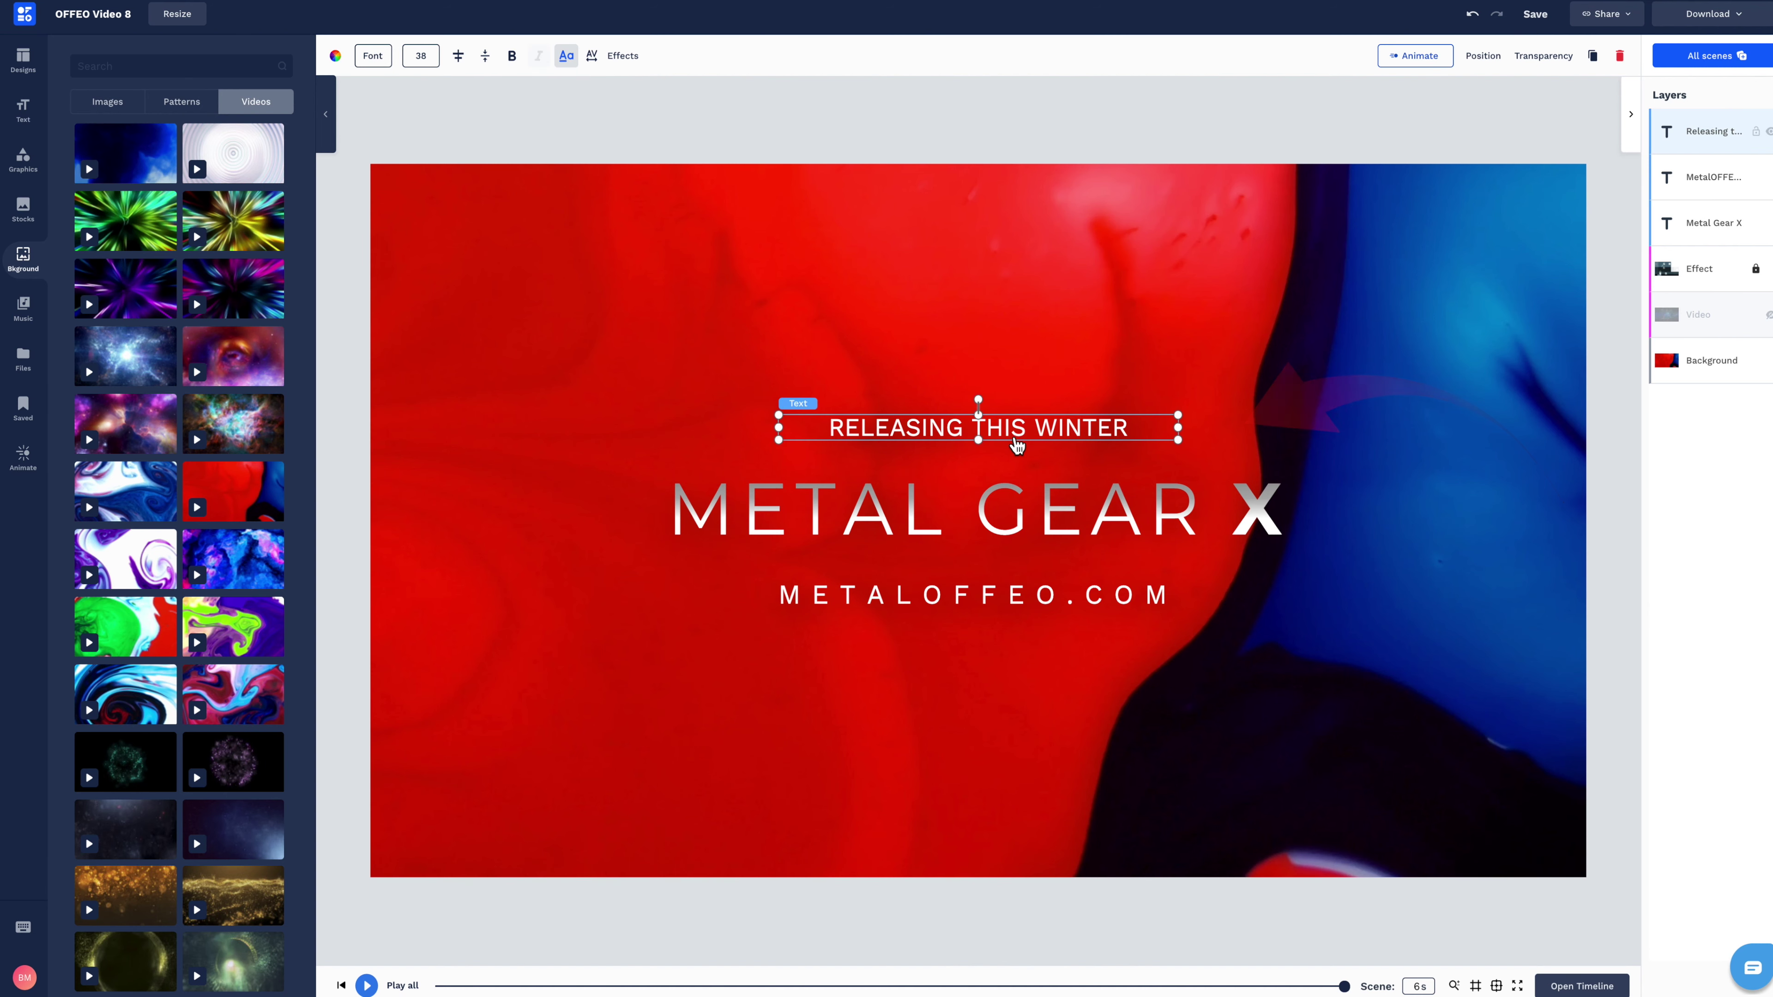
key("Delete")
double_click(993, 596)
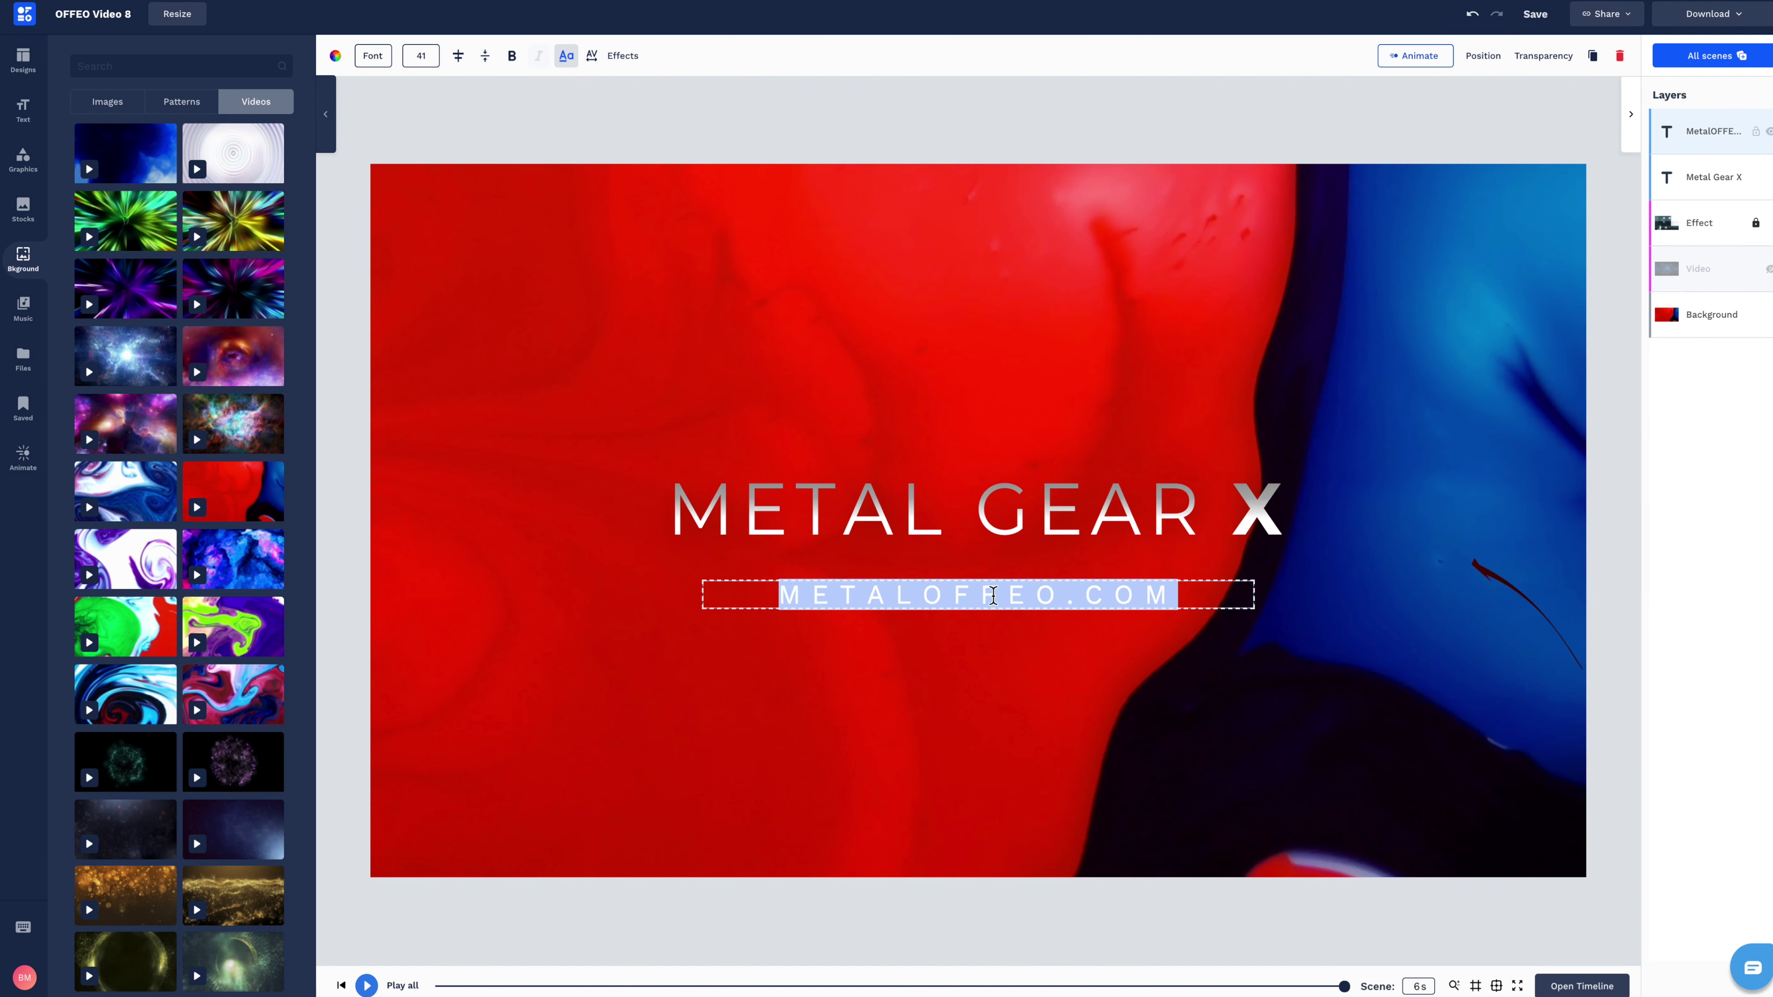
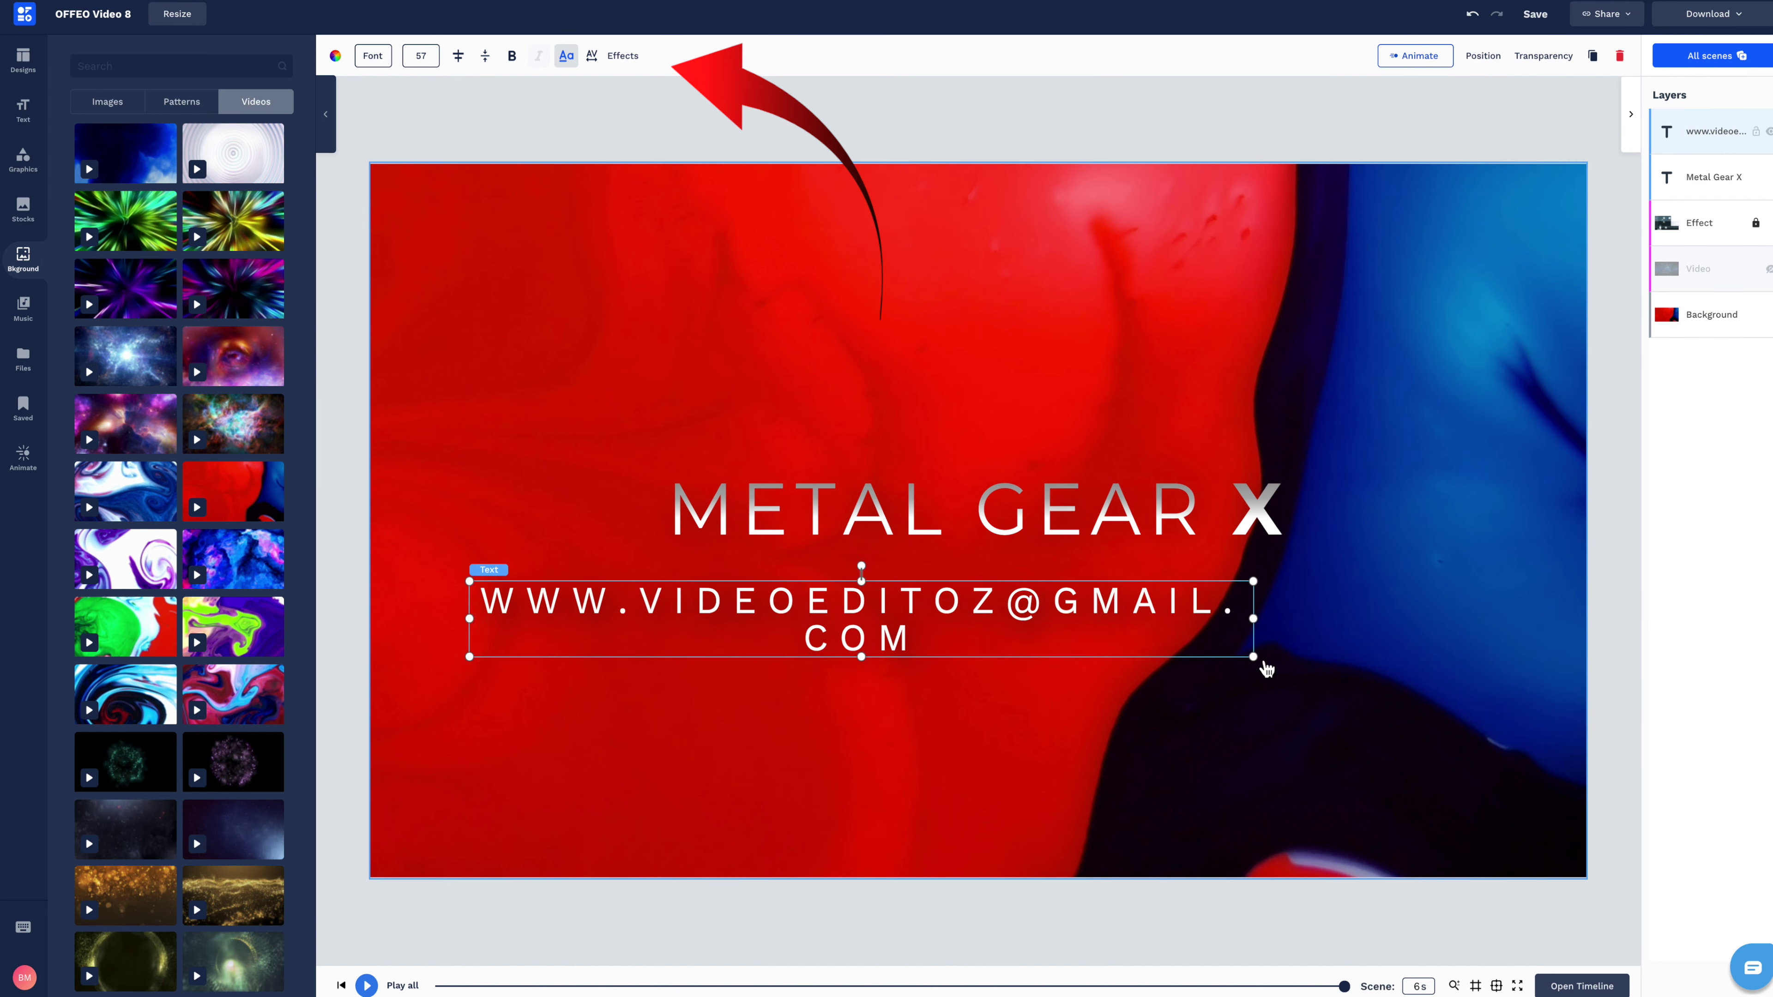
left_click(566, 56)
left_click(429, 59)
left_click_drag(429, 101, 368, 99)
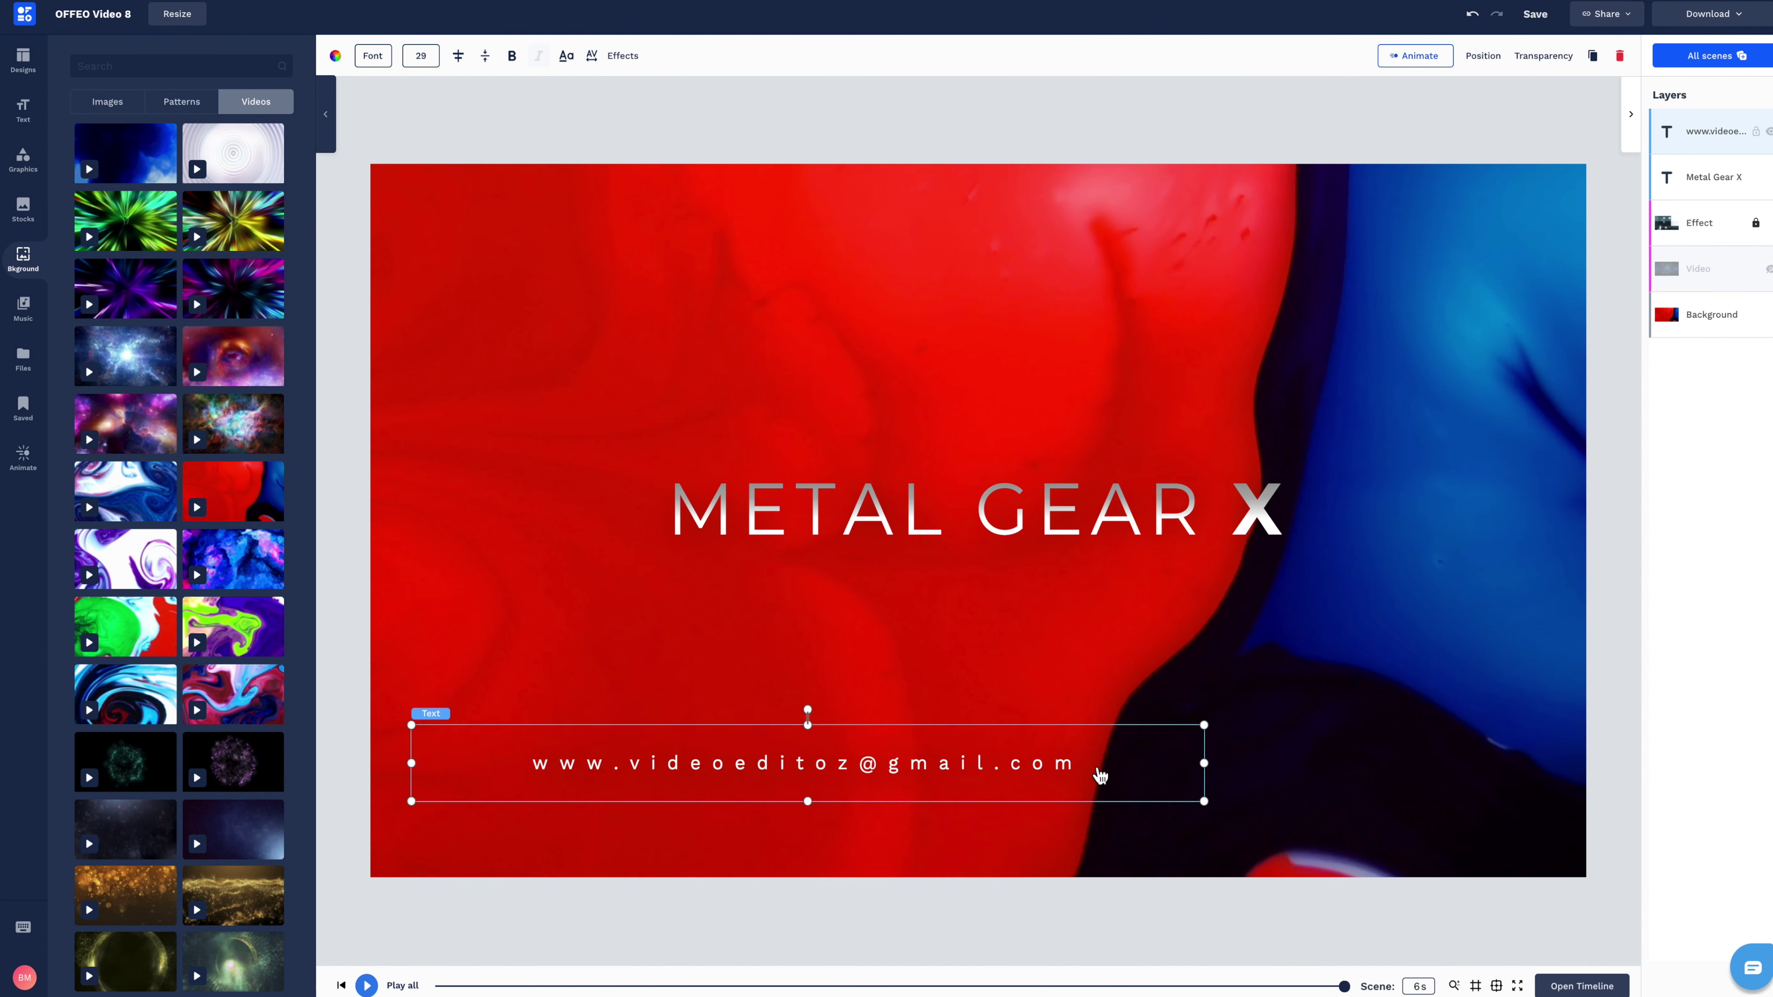
Retitle the heading 'Facebook Video Ads' on three lines, enlarged to size 155 and bold.
left_click(1056, 524)
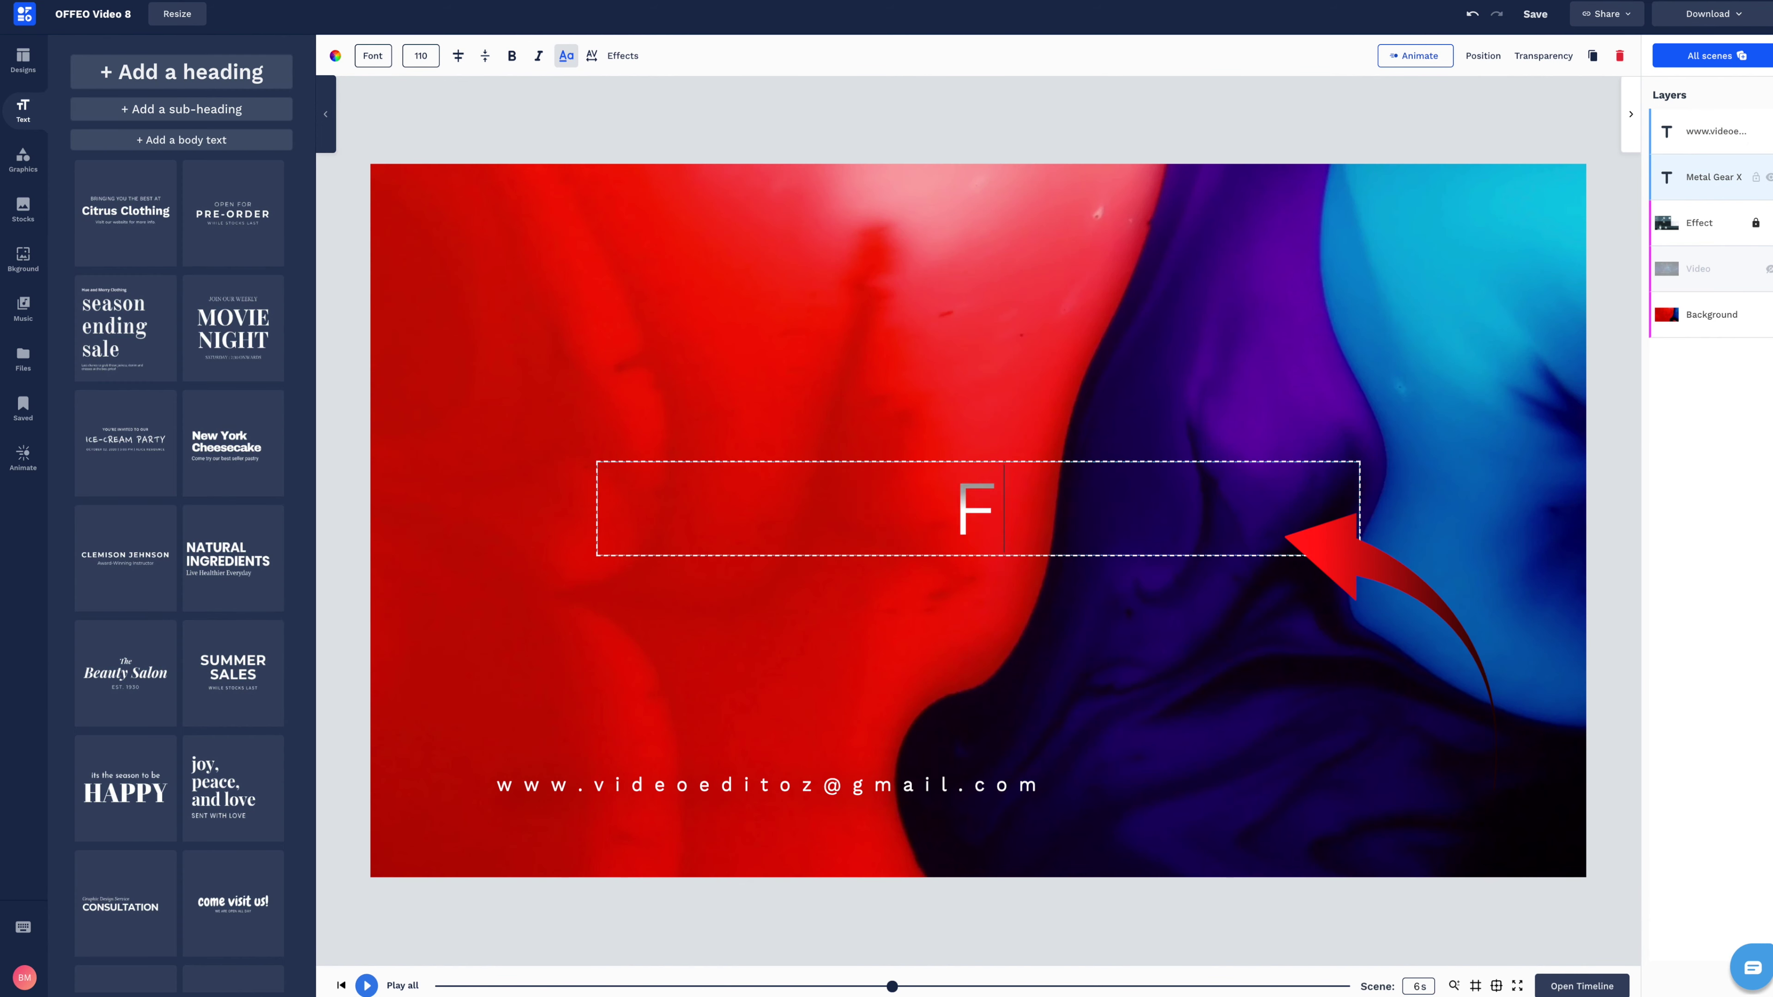
type("ACEBOOK VIDEO ADS")
left_click(566, 55)
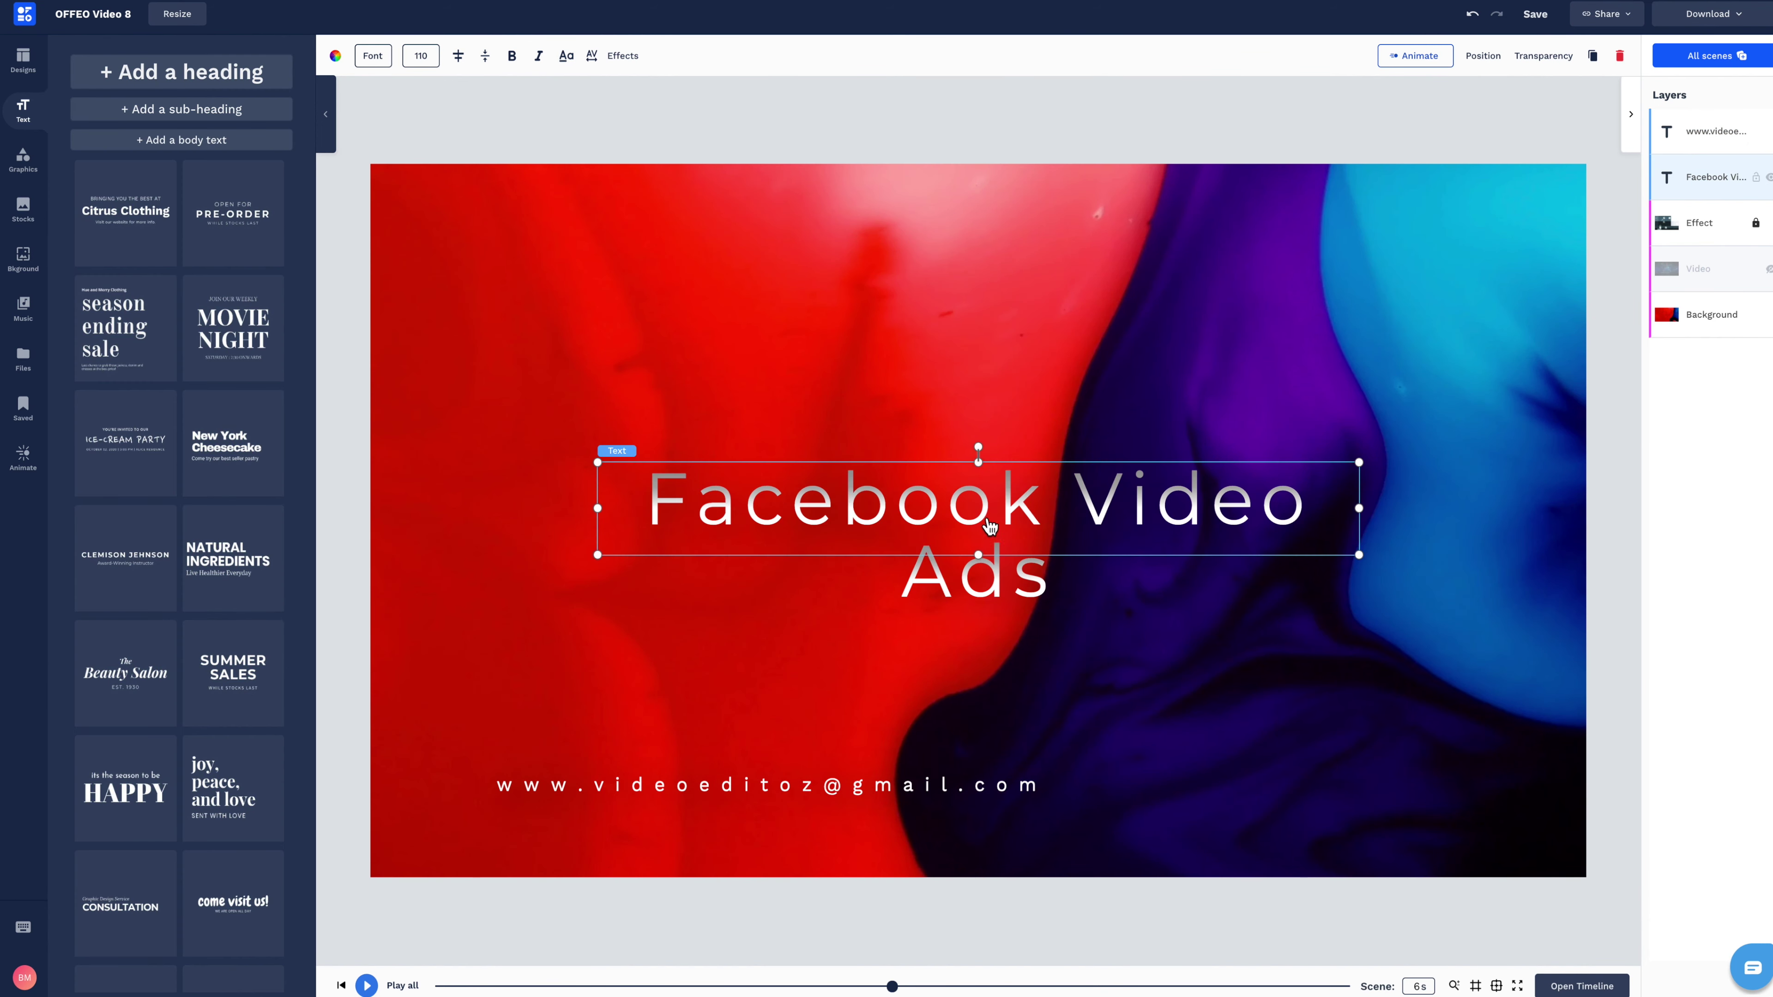
left_click_drag(594, 509, 467, 509)
left_click_drag(1366, 559, 1336, 623)
double_click(1206, 447)
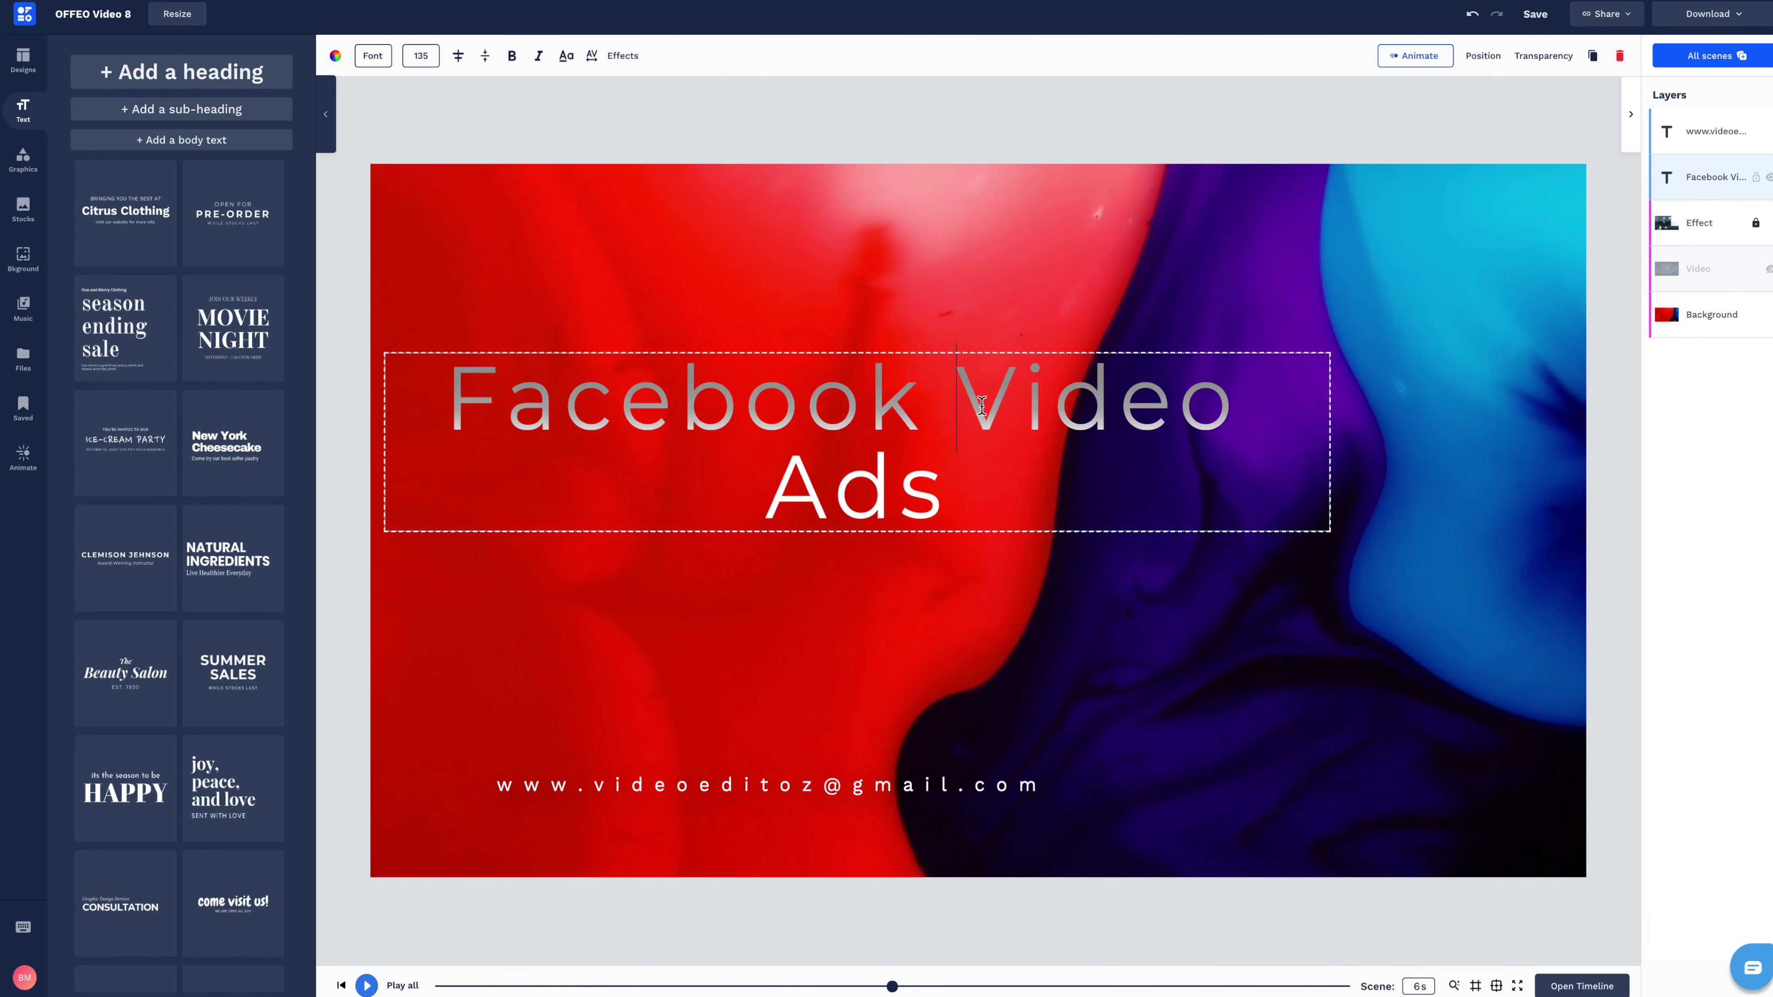
left_click(1206, 447)
left_click(1338, 364)
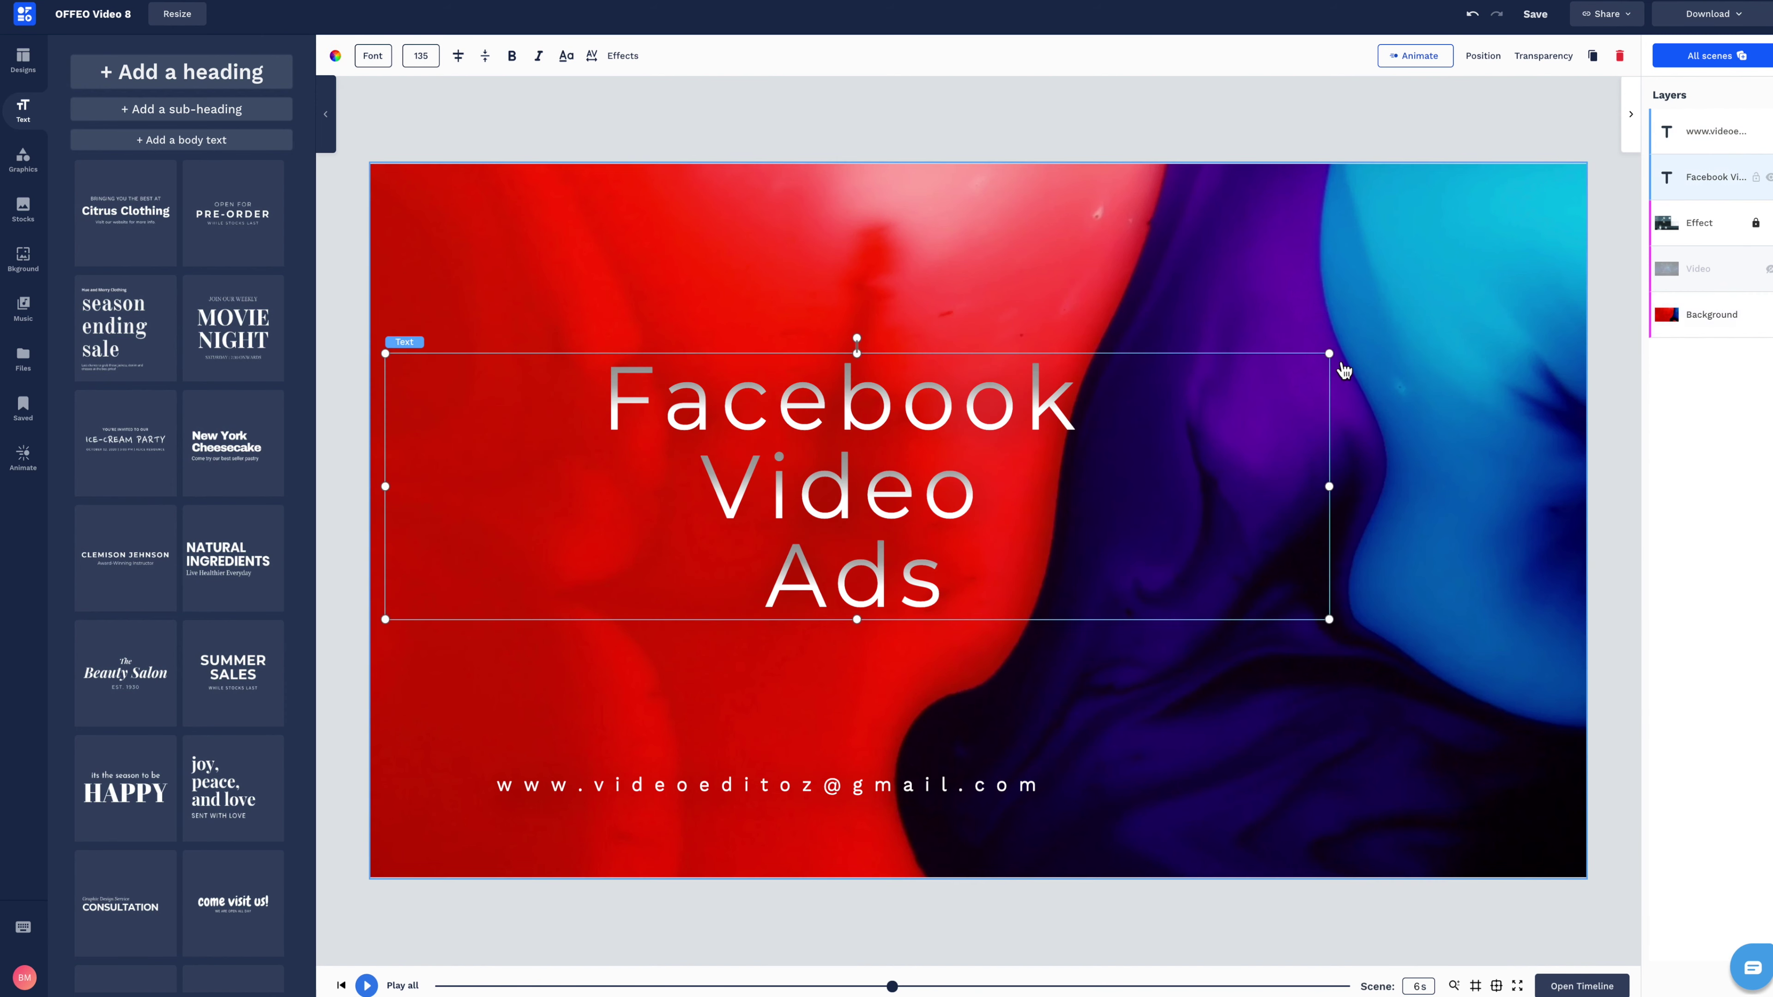
left_click_drag(1338, 364, 1209, 340)
left_click(513, 56)
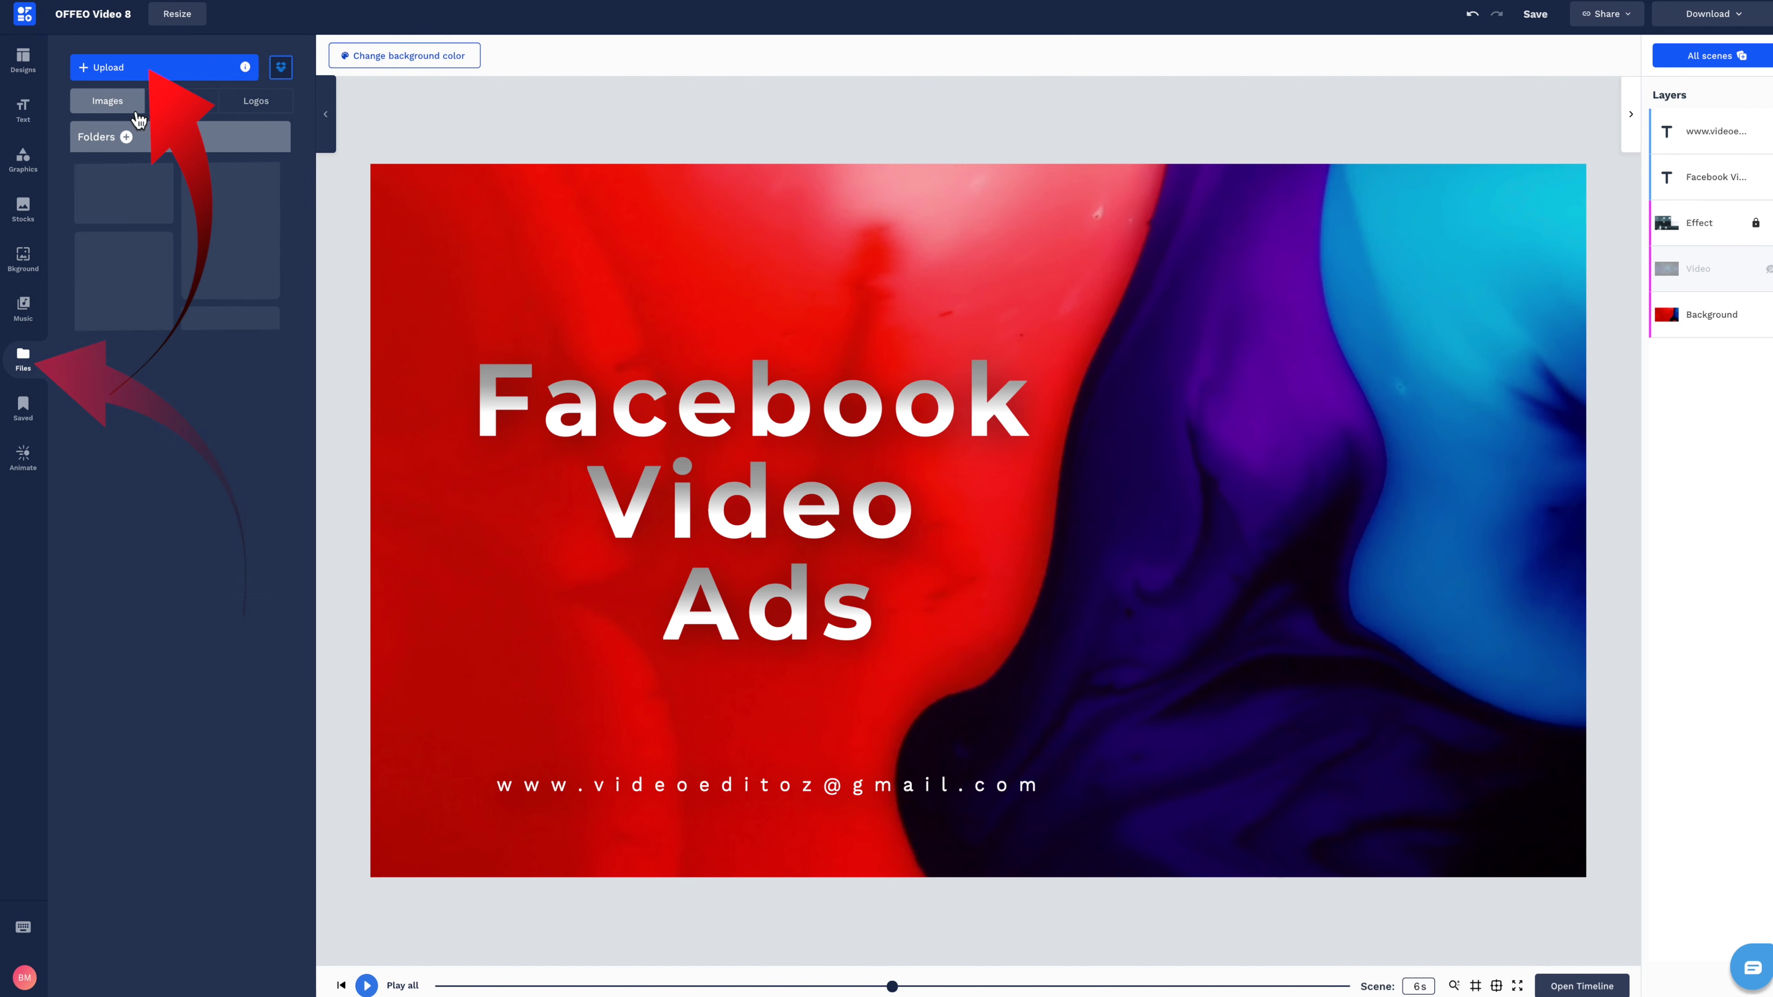
Upload pic of me.jpeg, remove its background, and place the cut-out at the lower right.
left_click(149, 70)
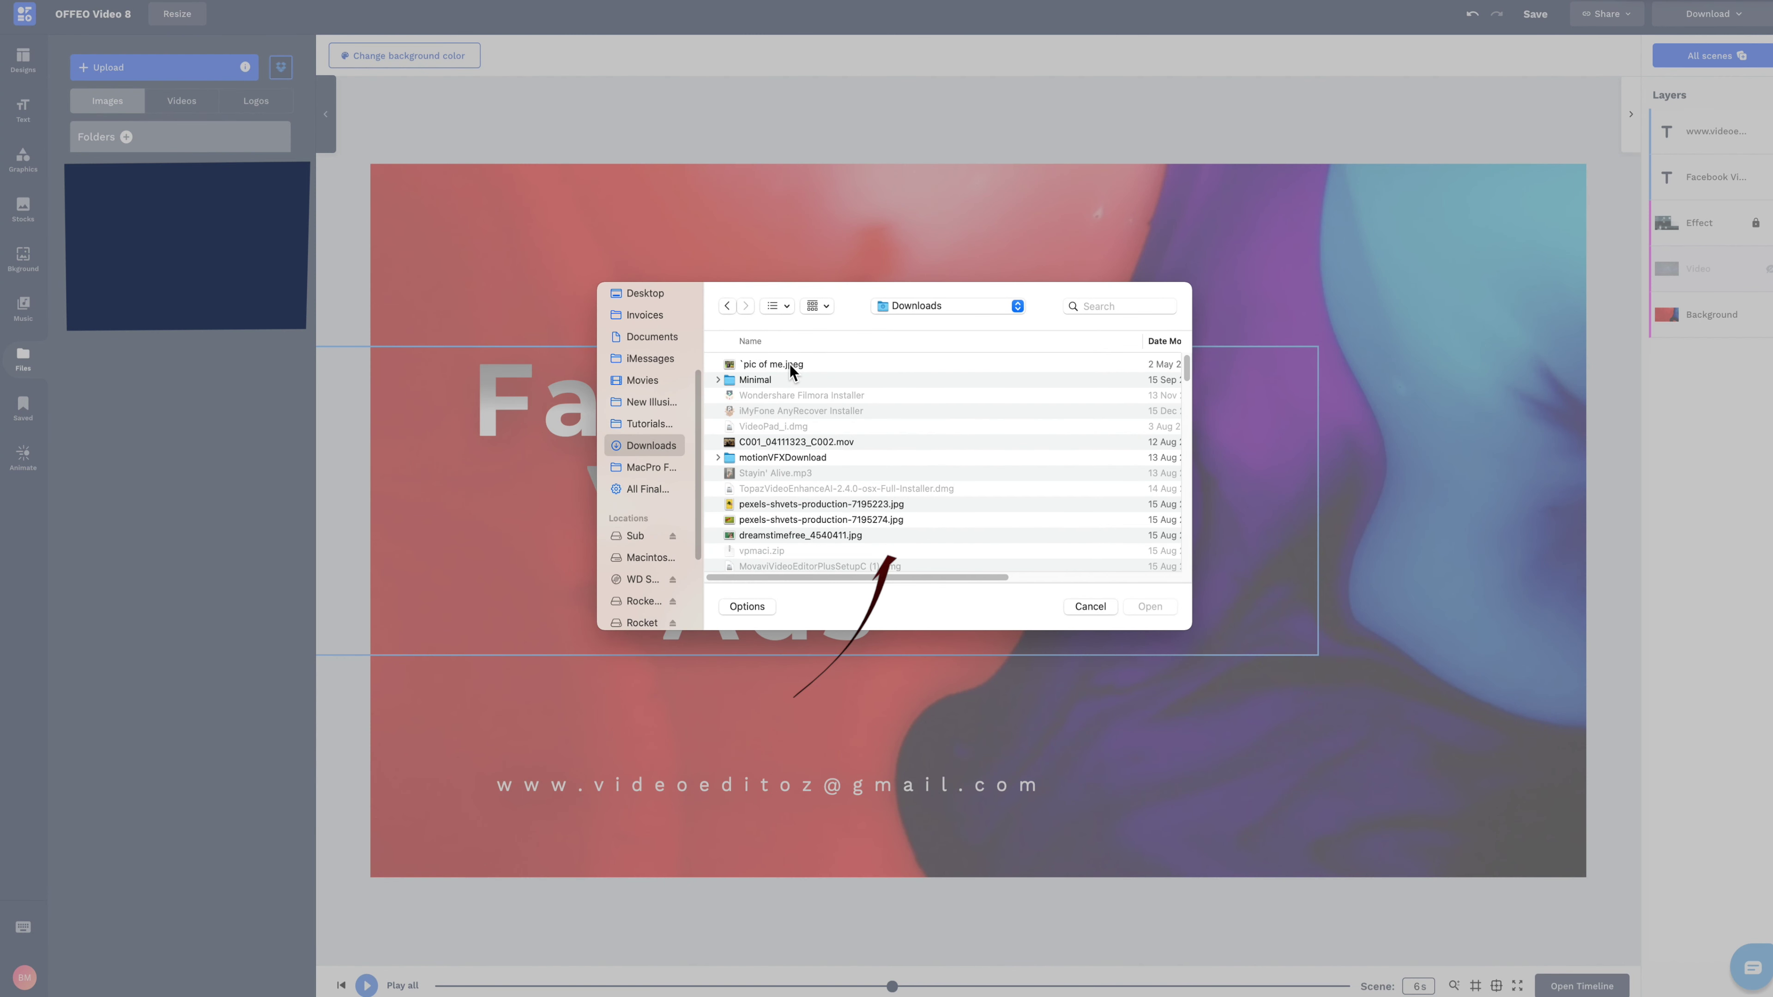
left_click(790, 365)
key("space")
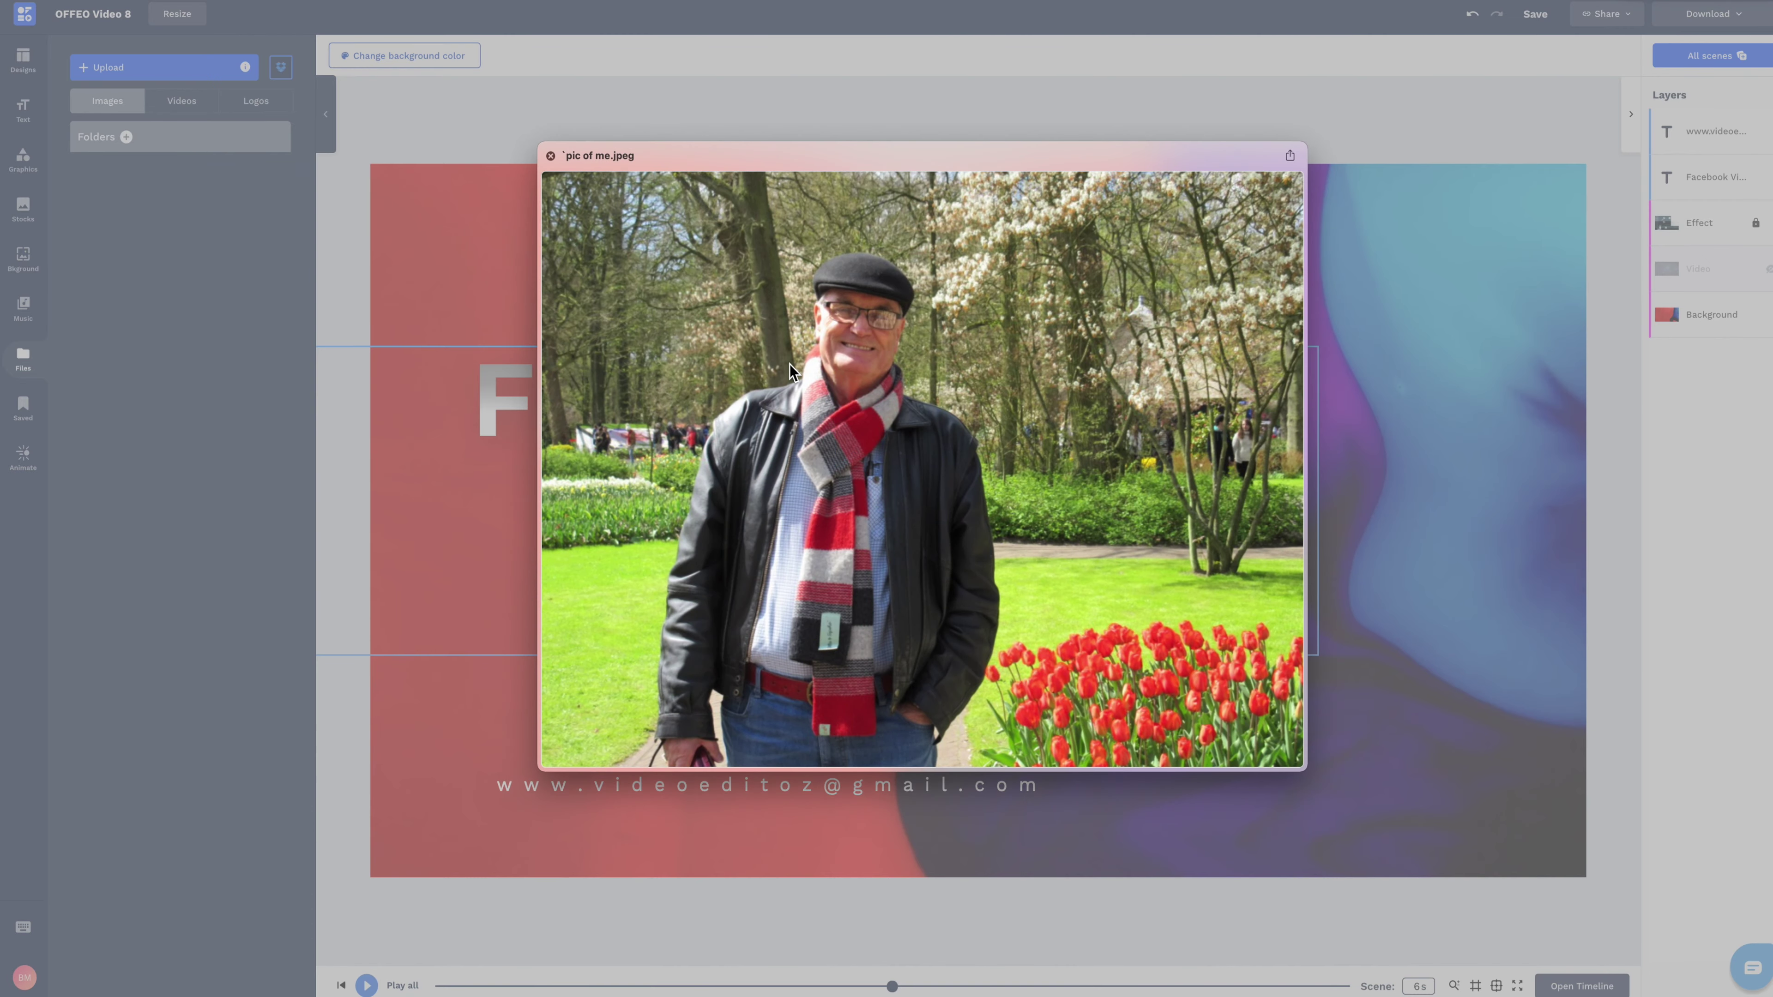
key("space")
left_click(789, 364)
double_click(790, 365)
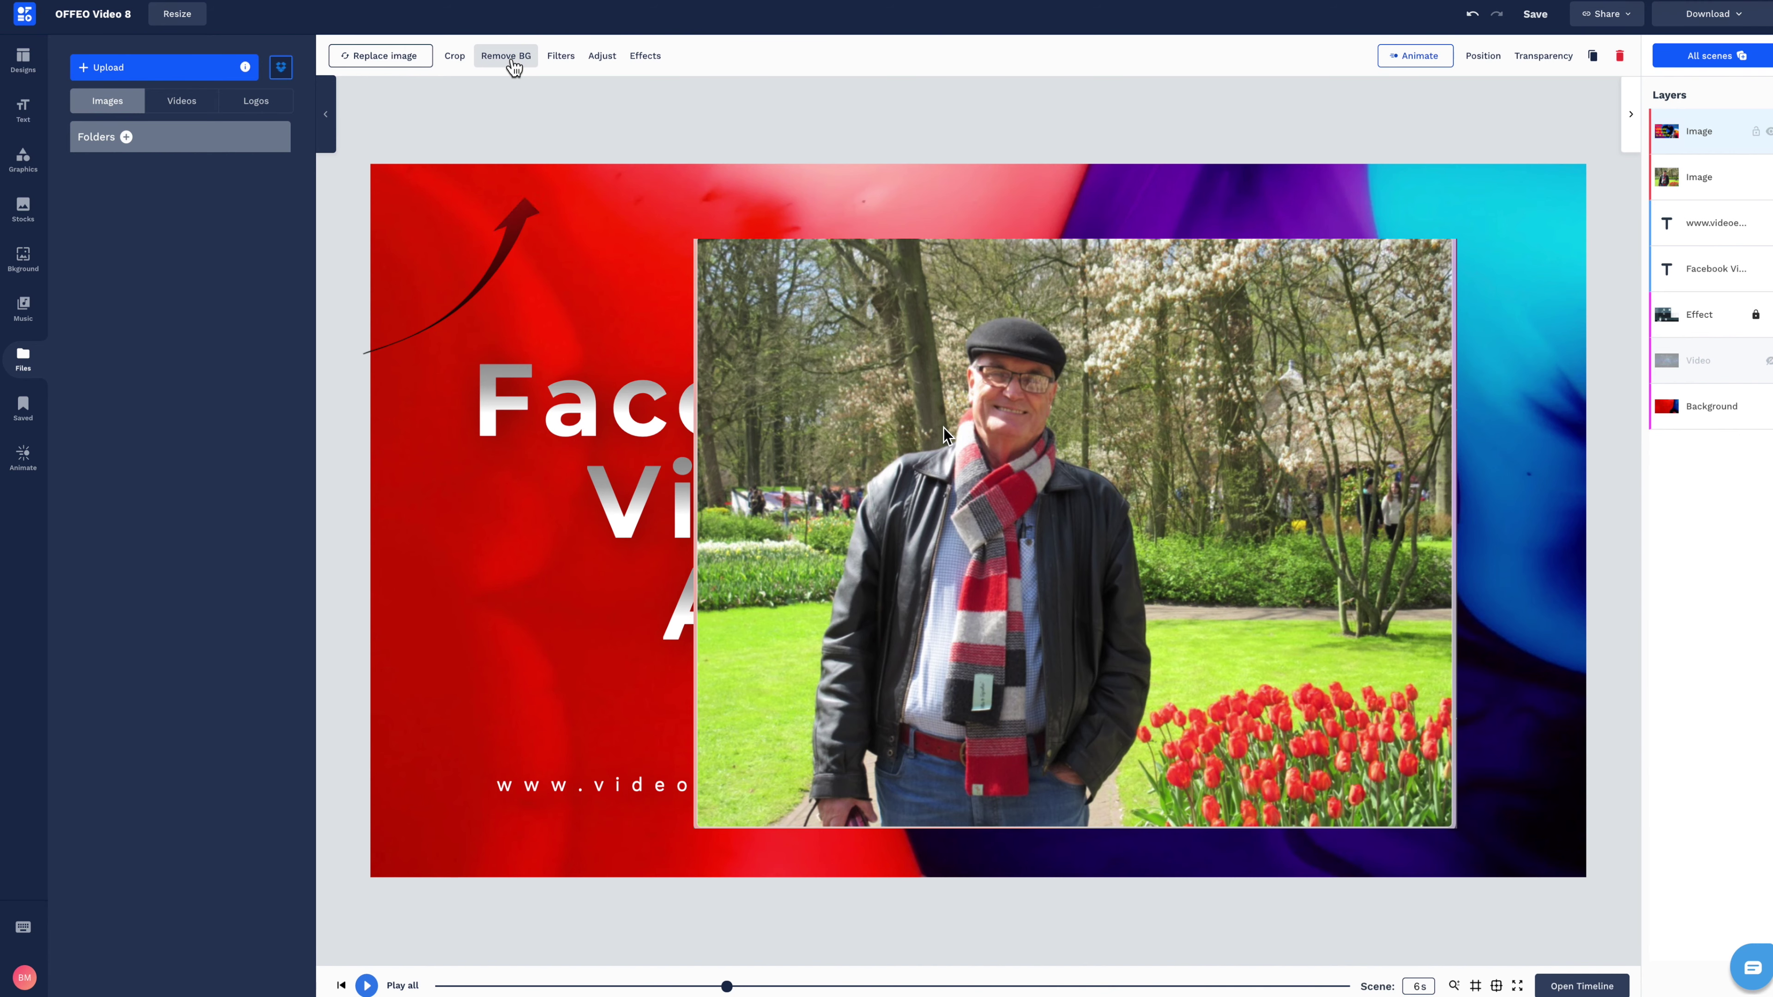
left_click(510, 61)
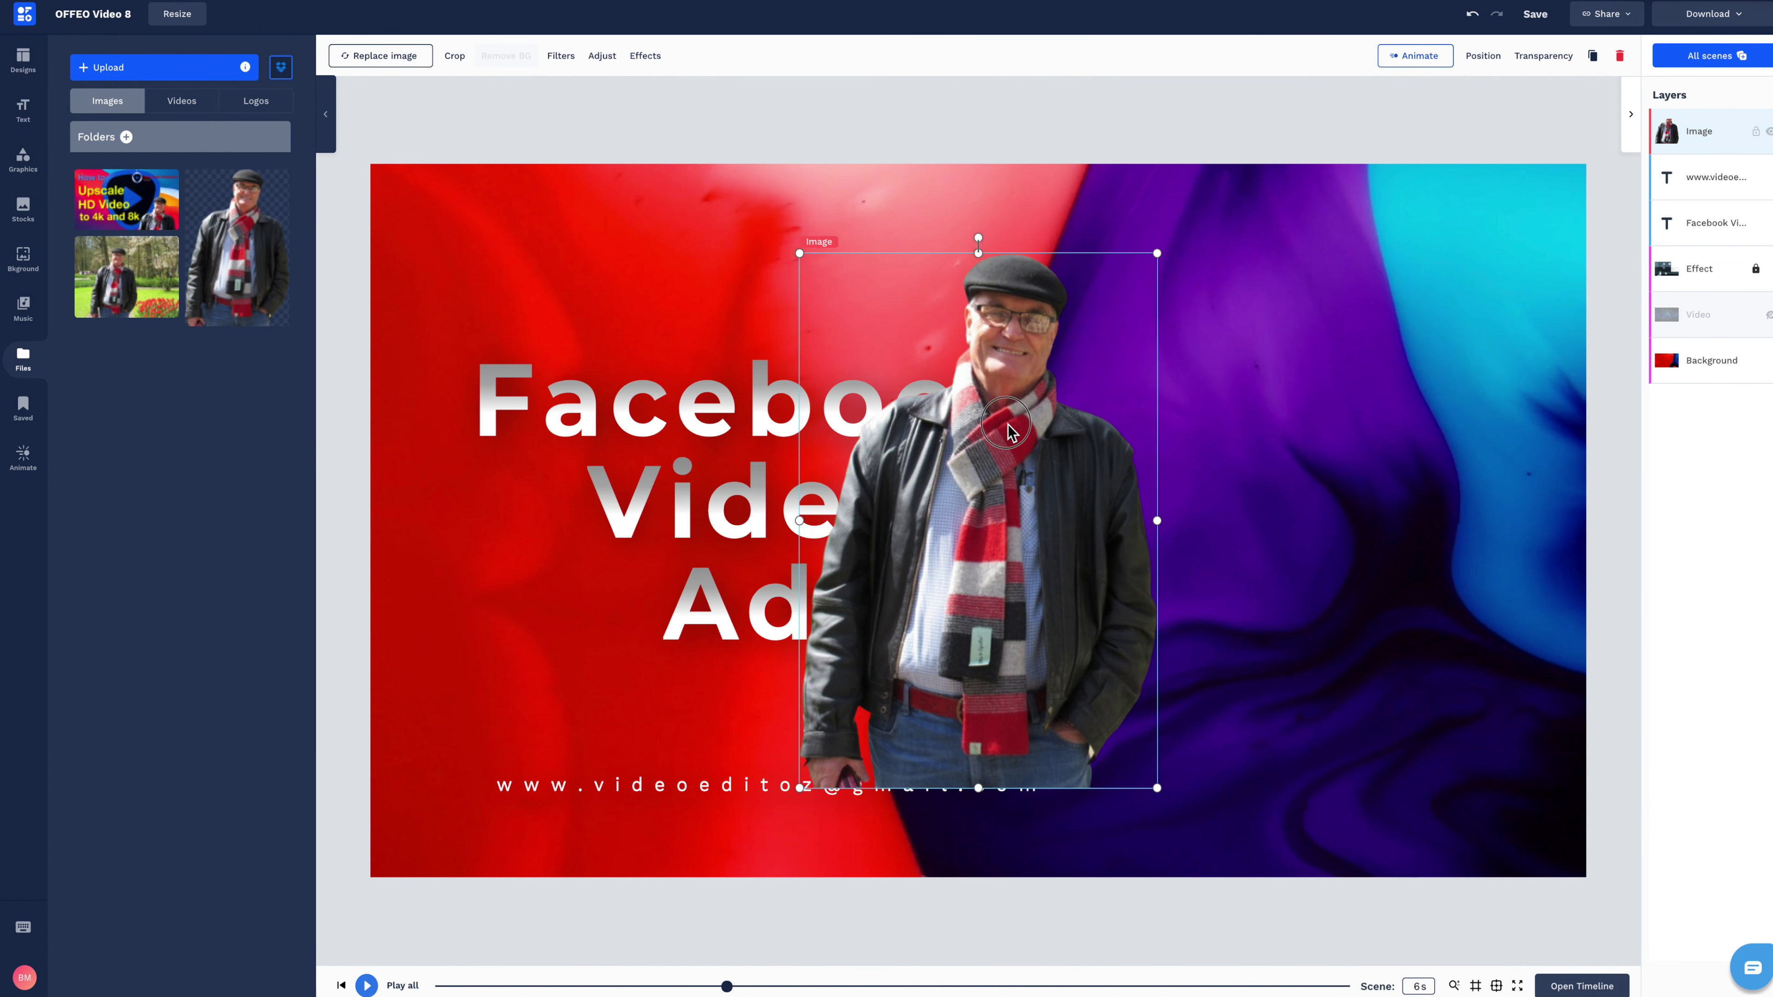
left_click_drag(1050, 389, 1342, 597)
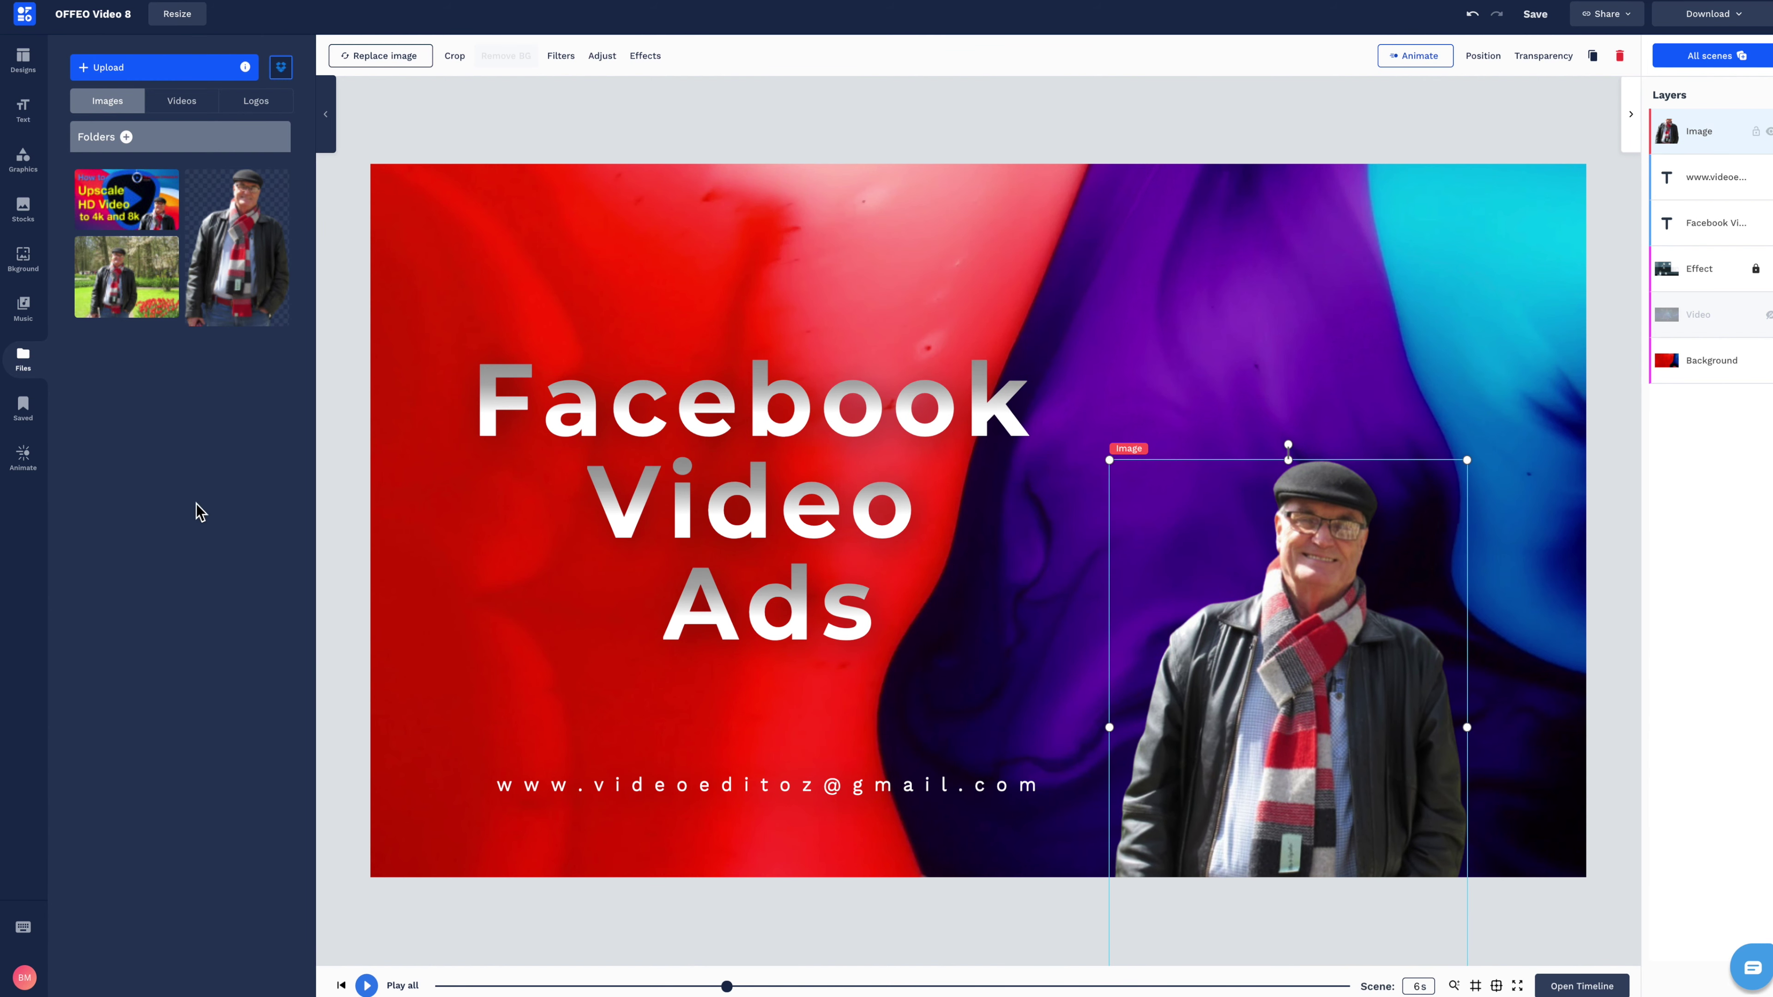
Add a two-line name-and-title text preset and select its first line for the tagline.
left_click(25, 111)
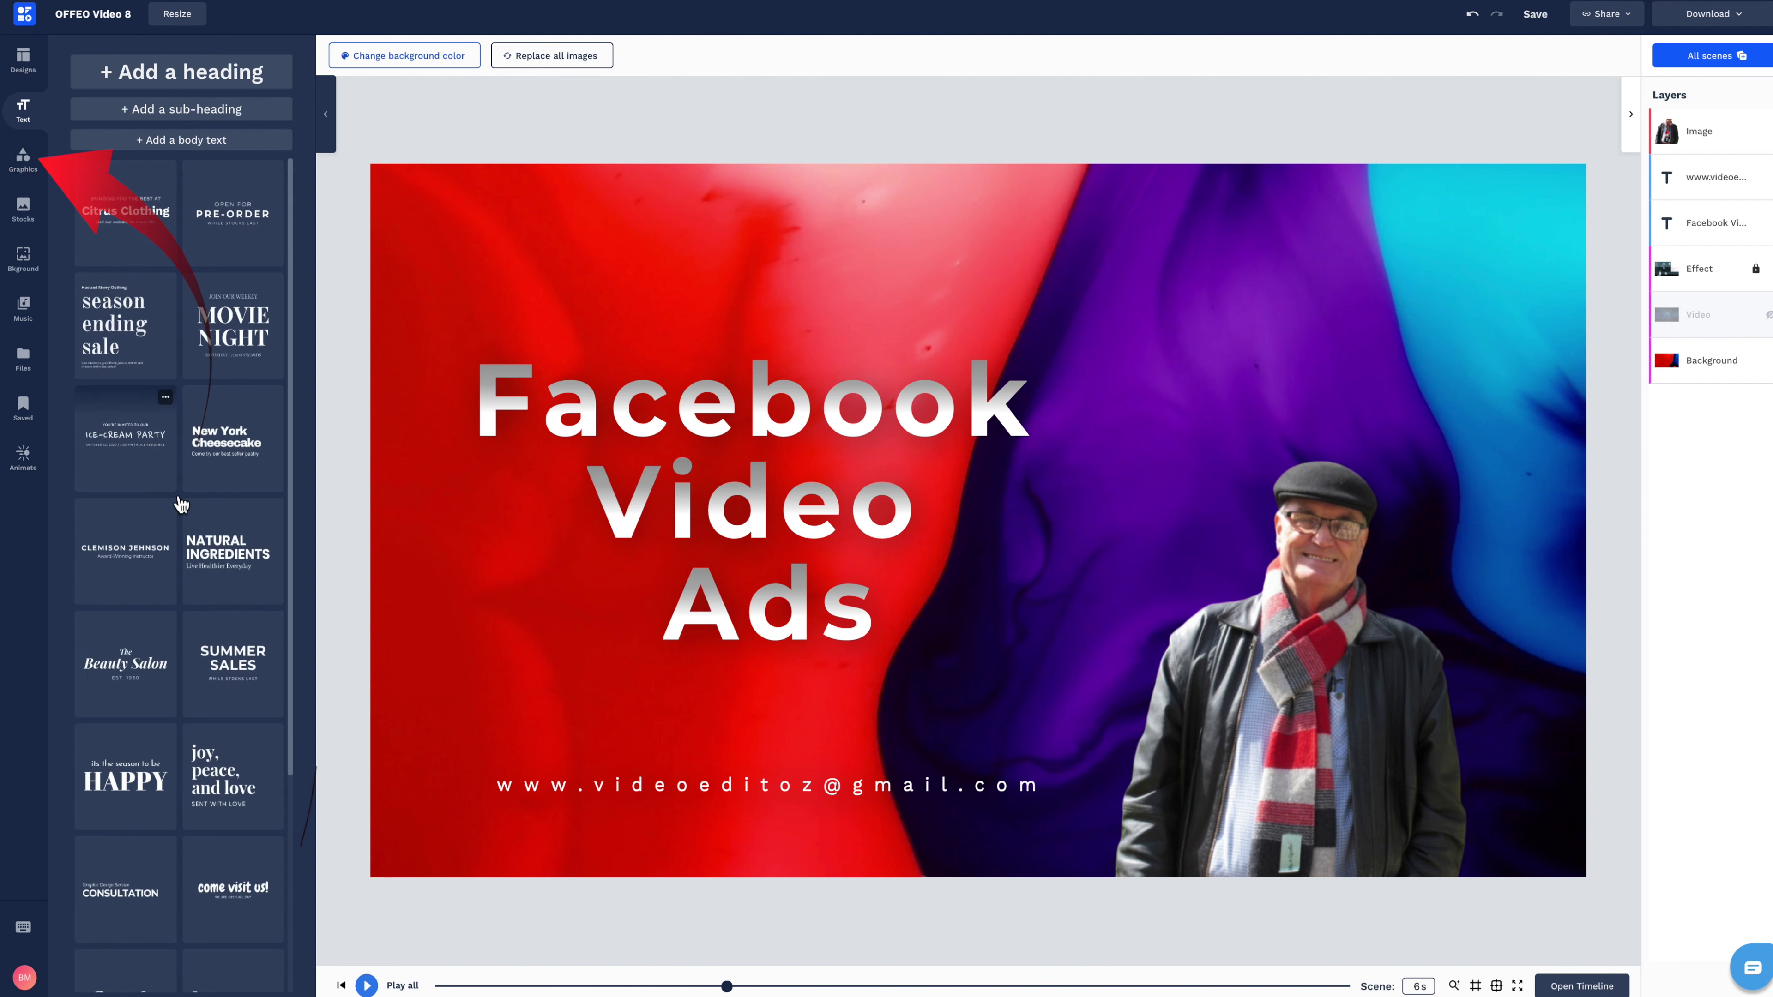
left_click(126, 555)
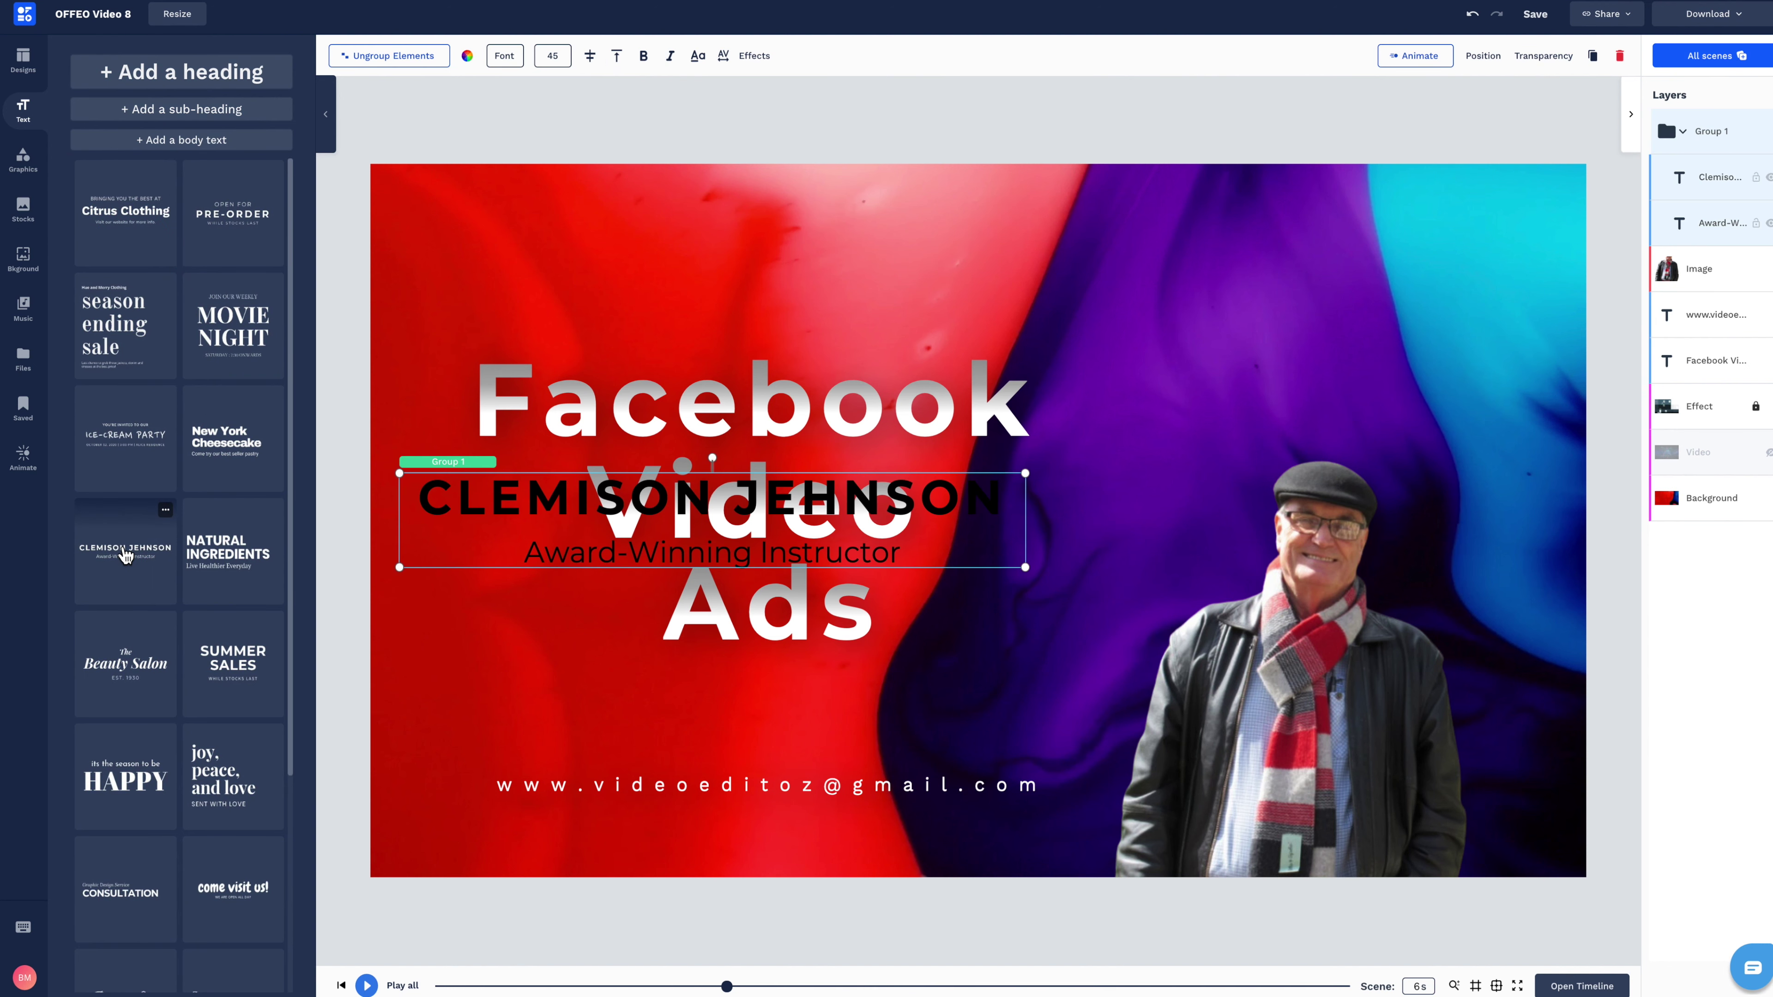
key("Escape")
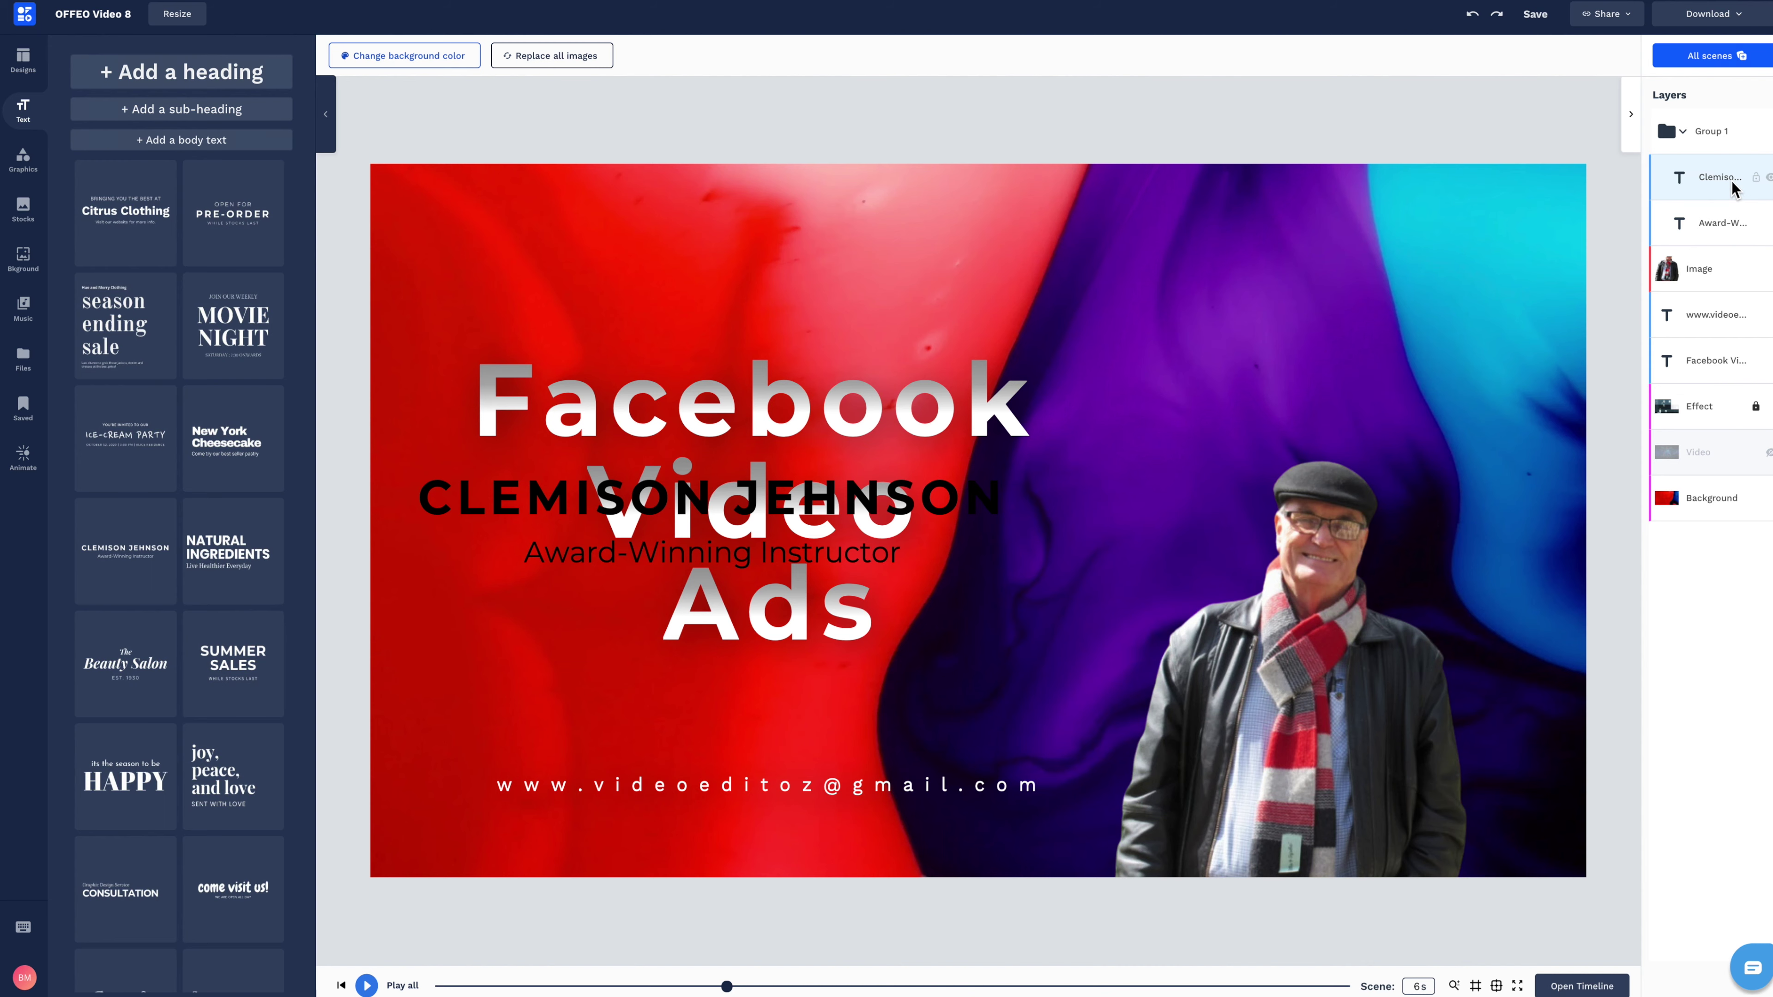
left_click(1733, 184)
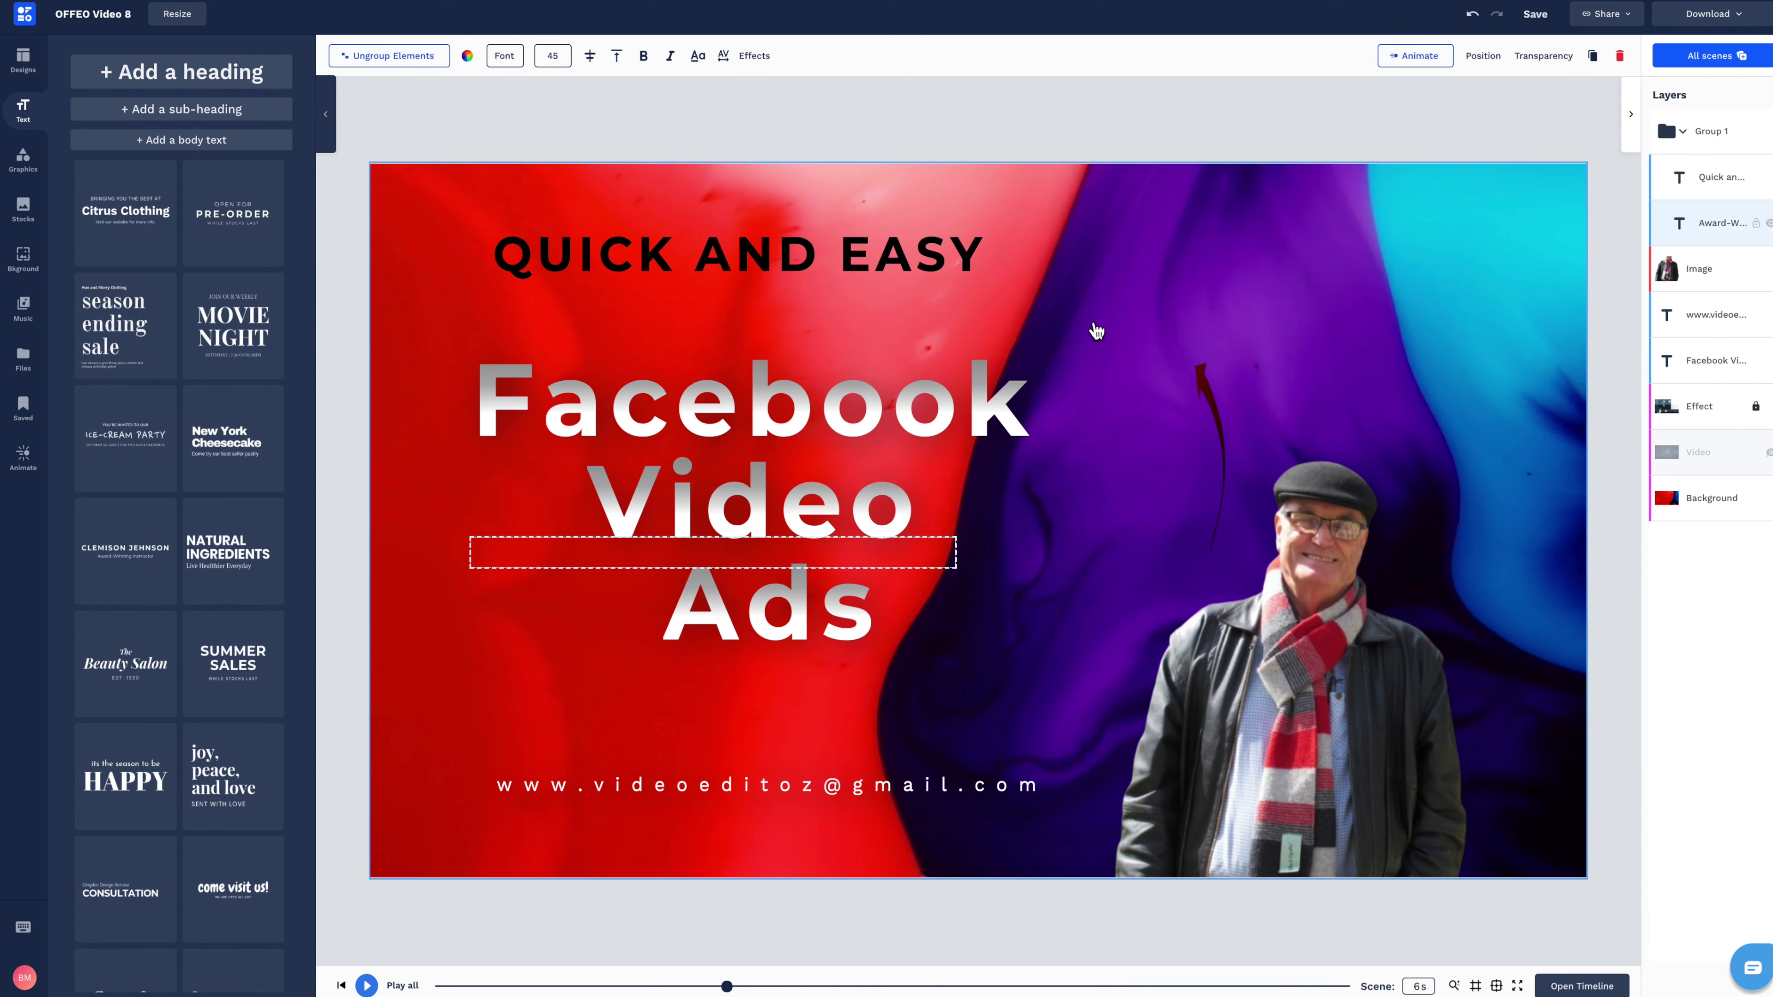
Preview the intro, then apply a Zoom In entrance animation to the whole scene.
left_click(1082, 328)
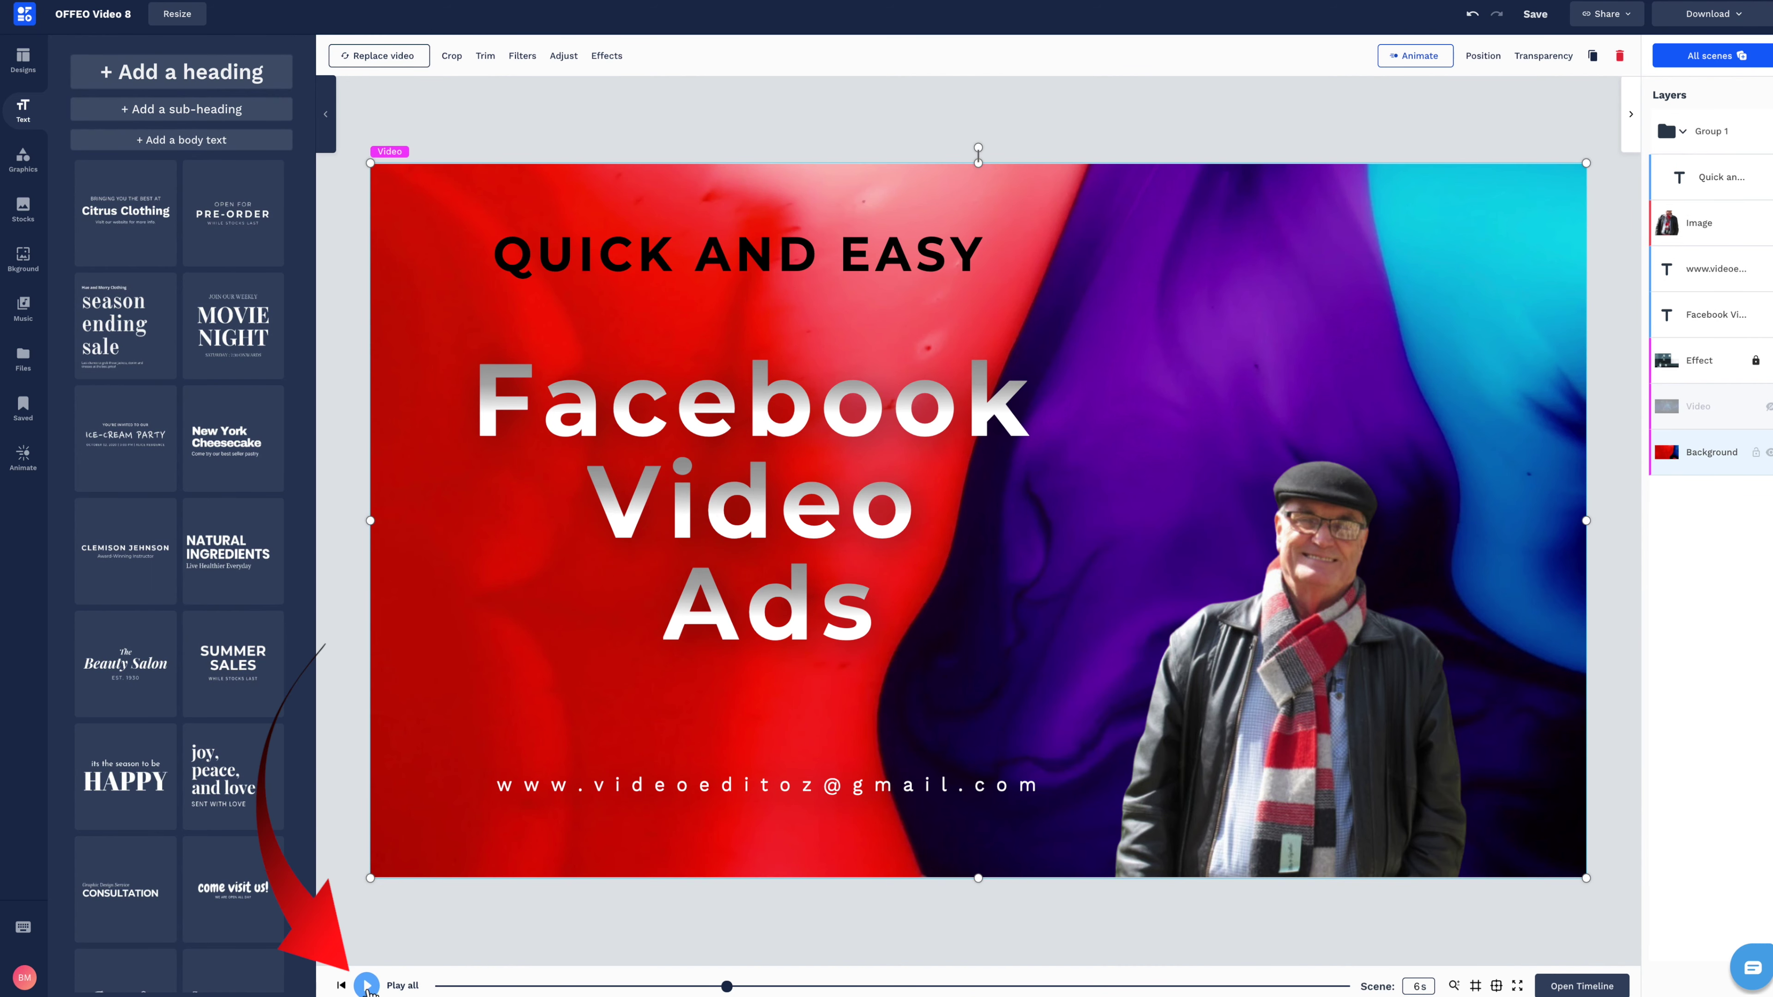
left_click(366, 985)
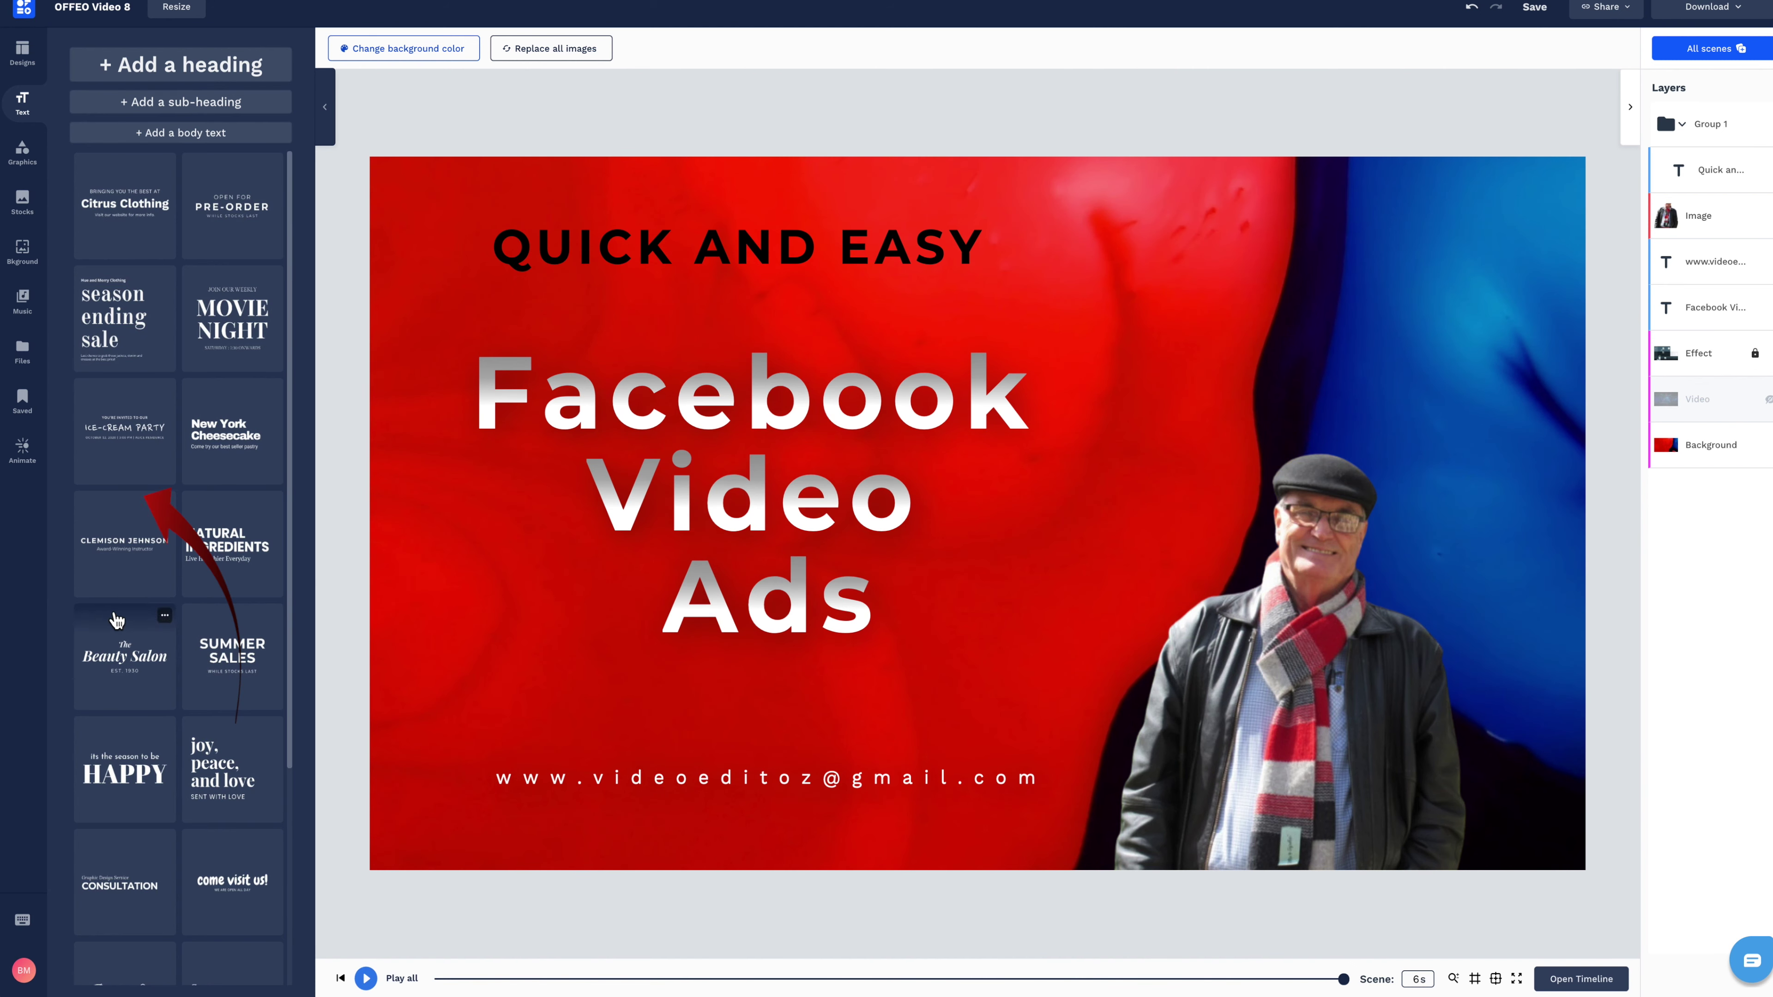
left_click(23, 451)
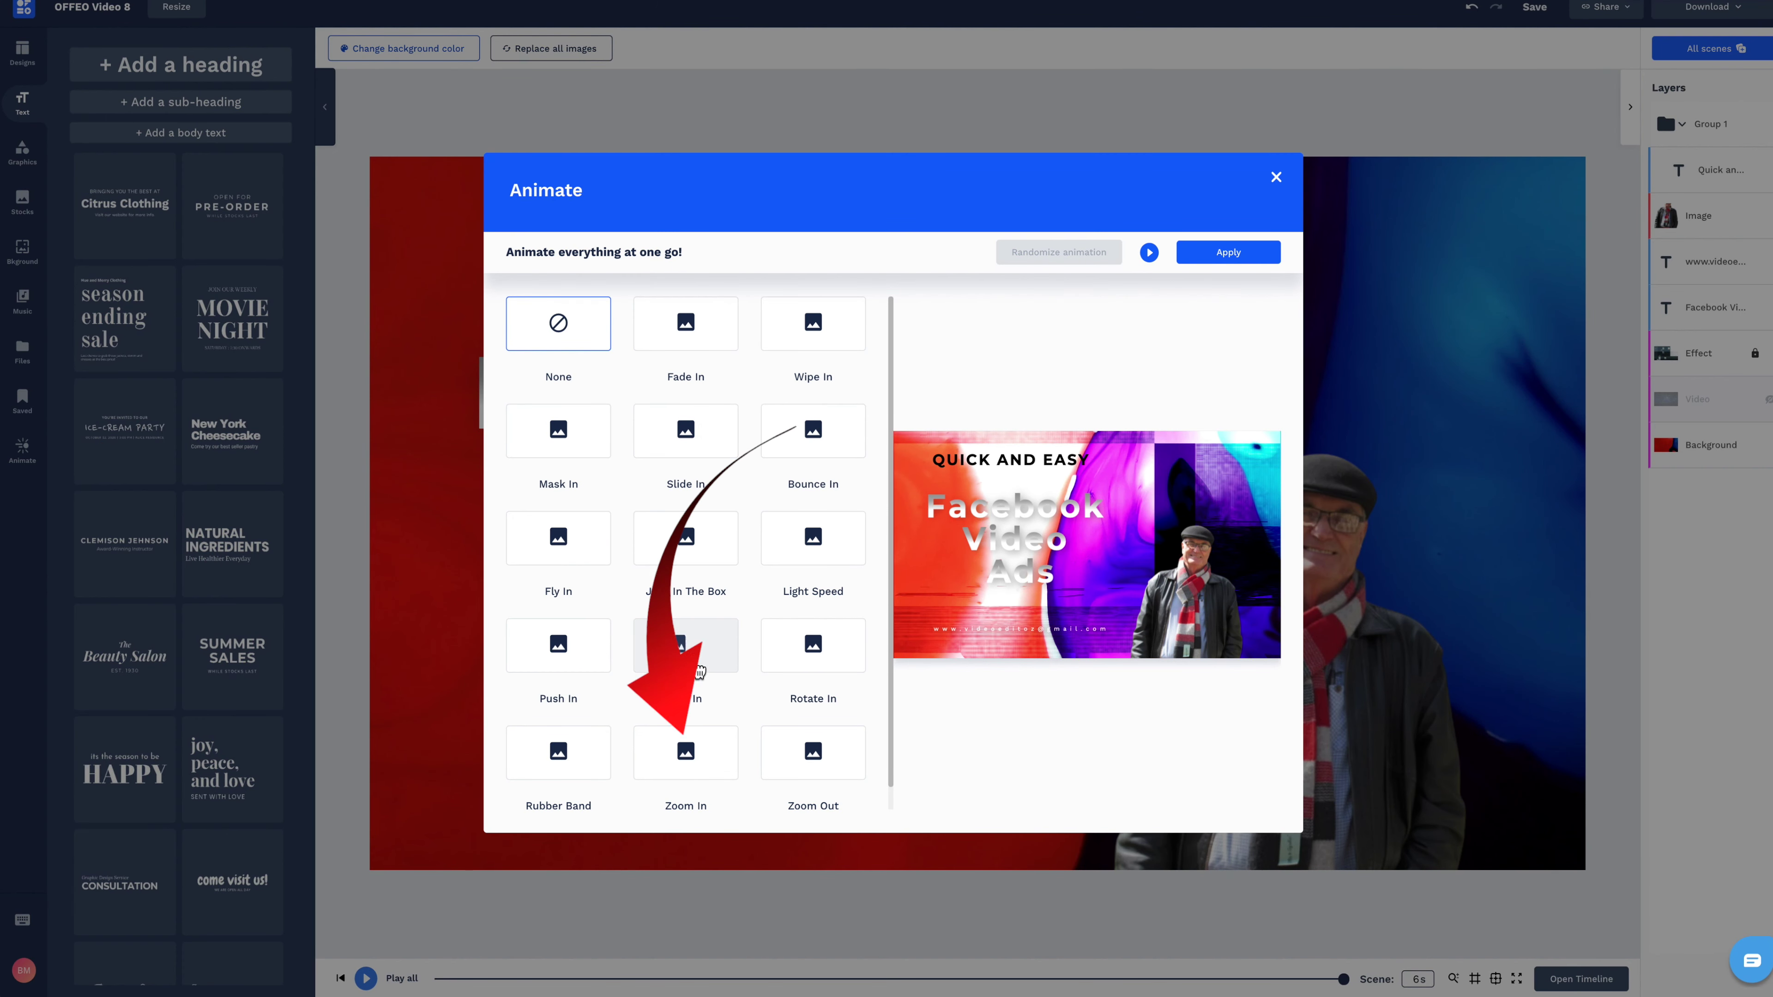
left_click(707, 764)
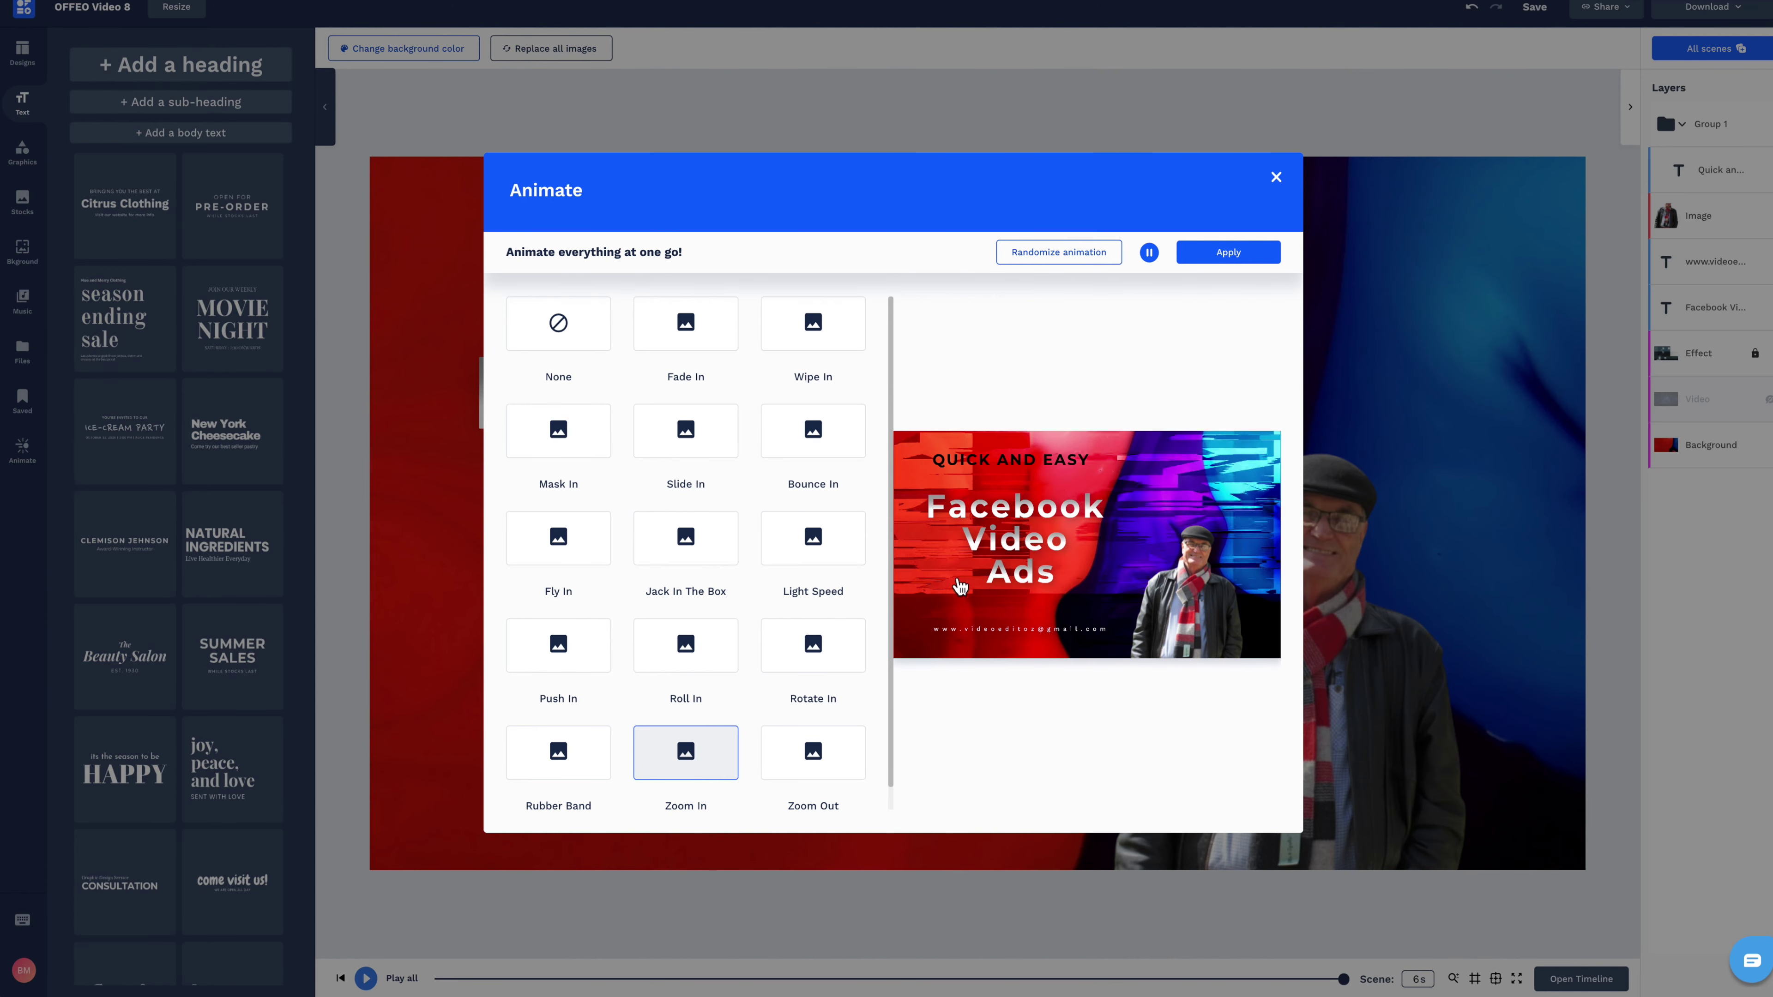
left_click(1228, 252)
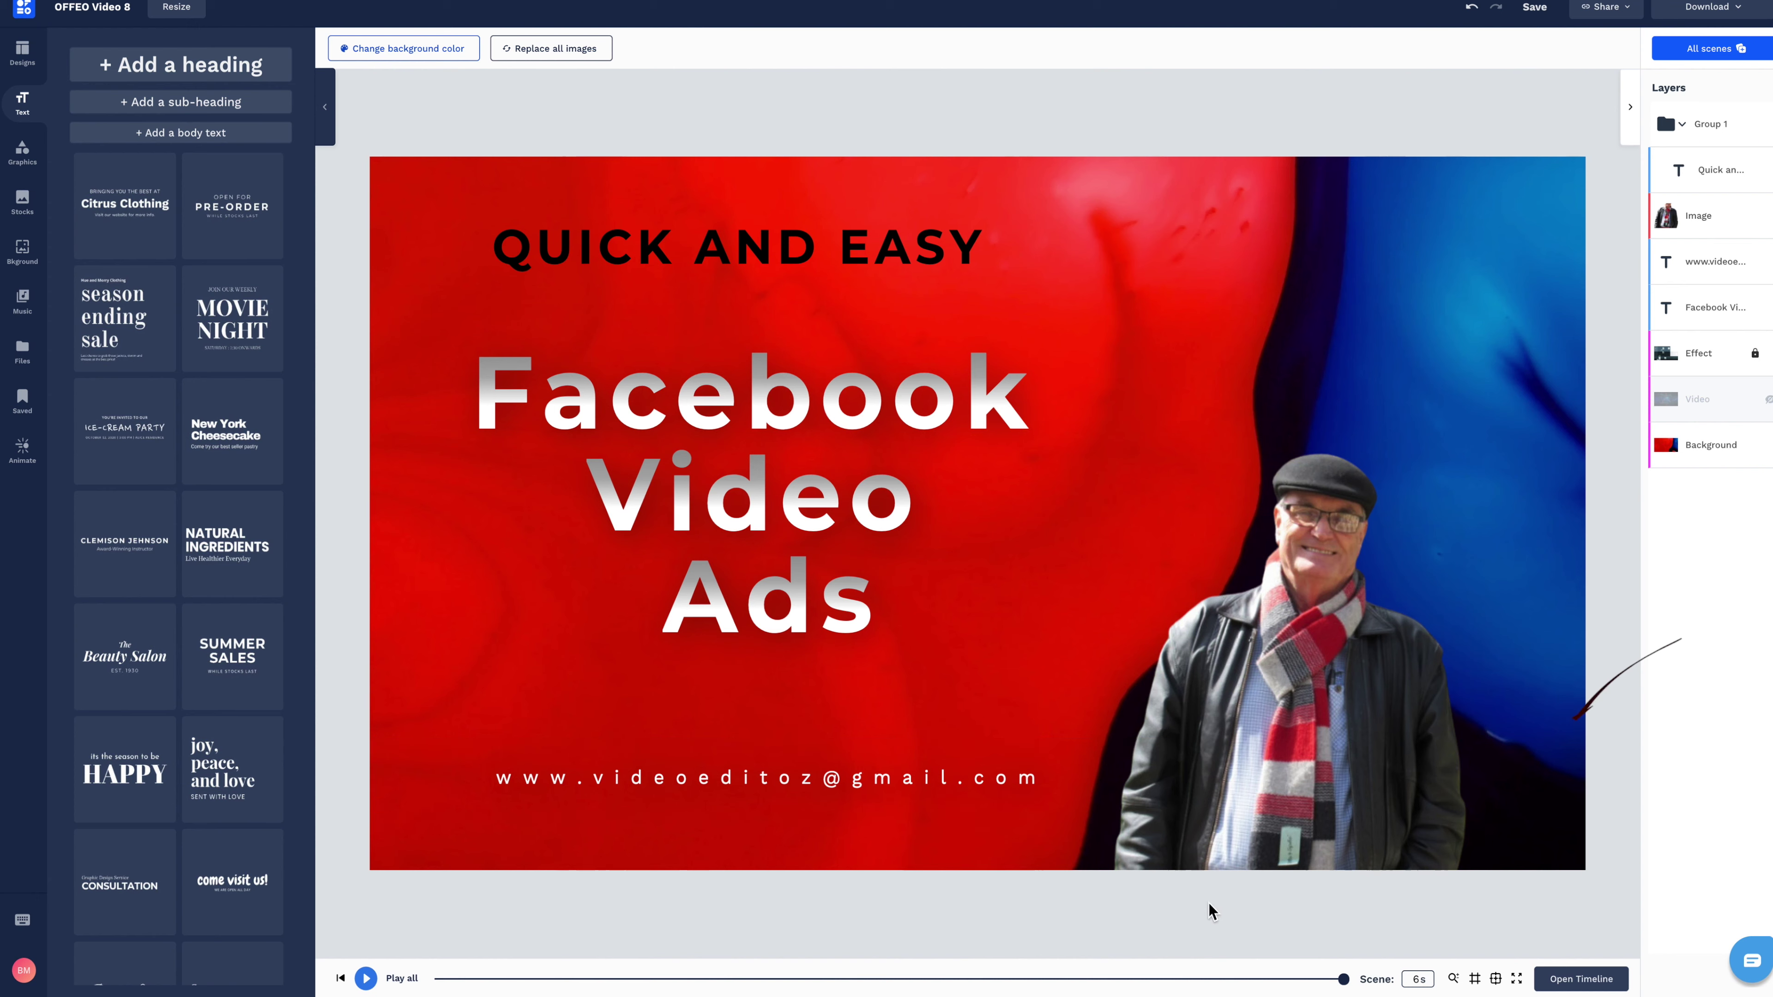
Set the Background layer's entrance animation to None in the timeline and play to check.
left_click(1581, 979)
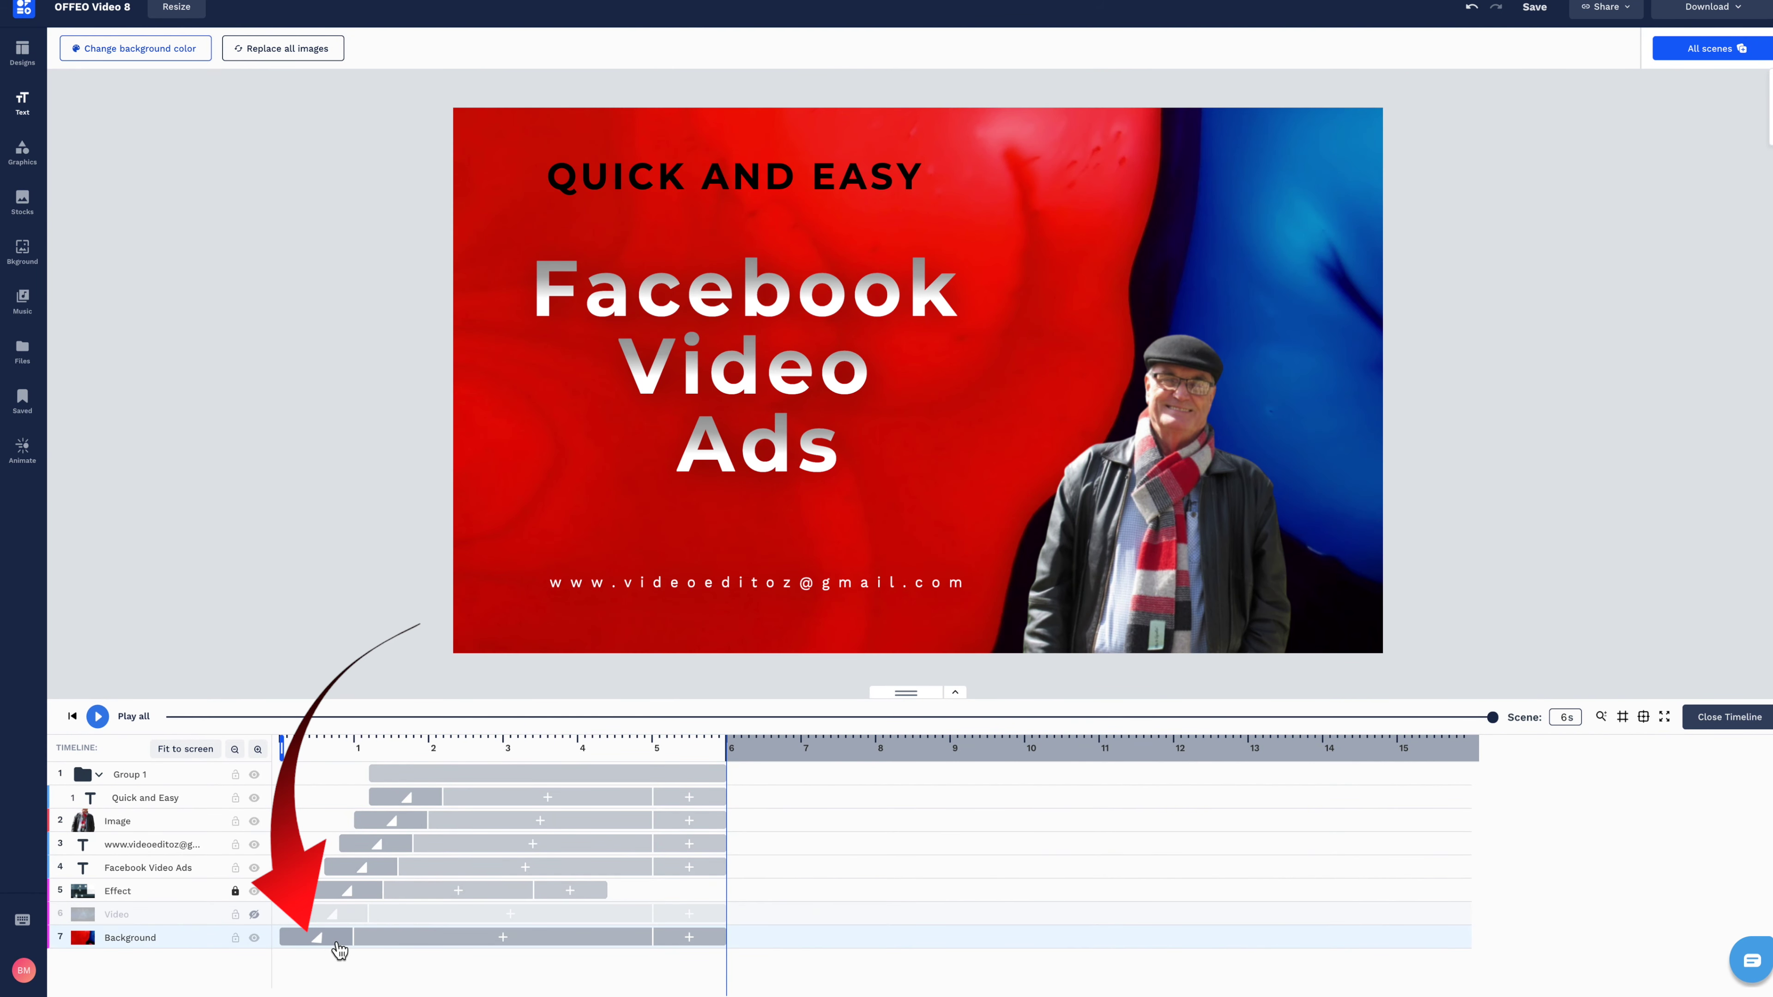
left_click(322, 937)
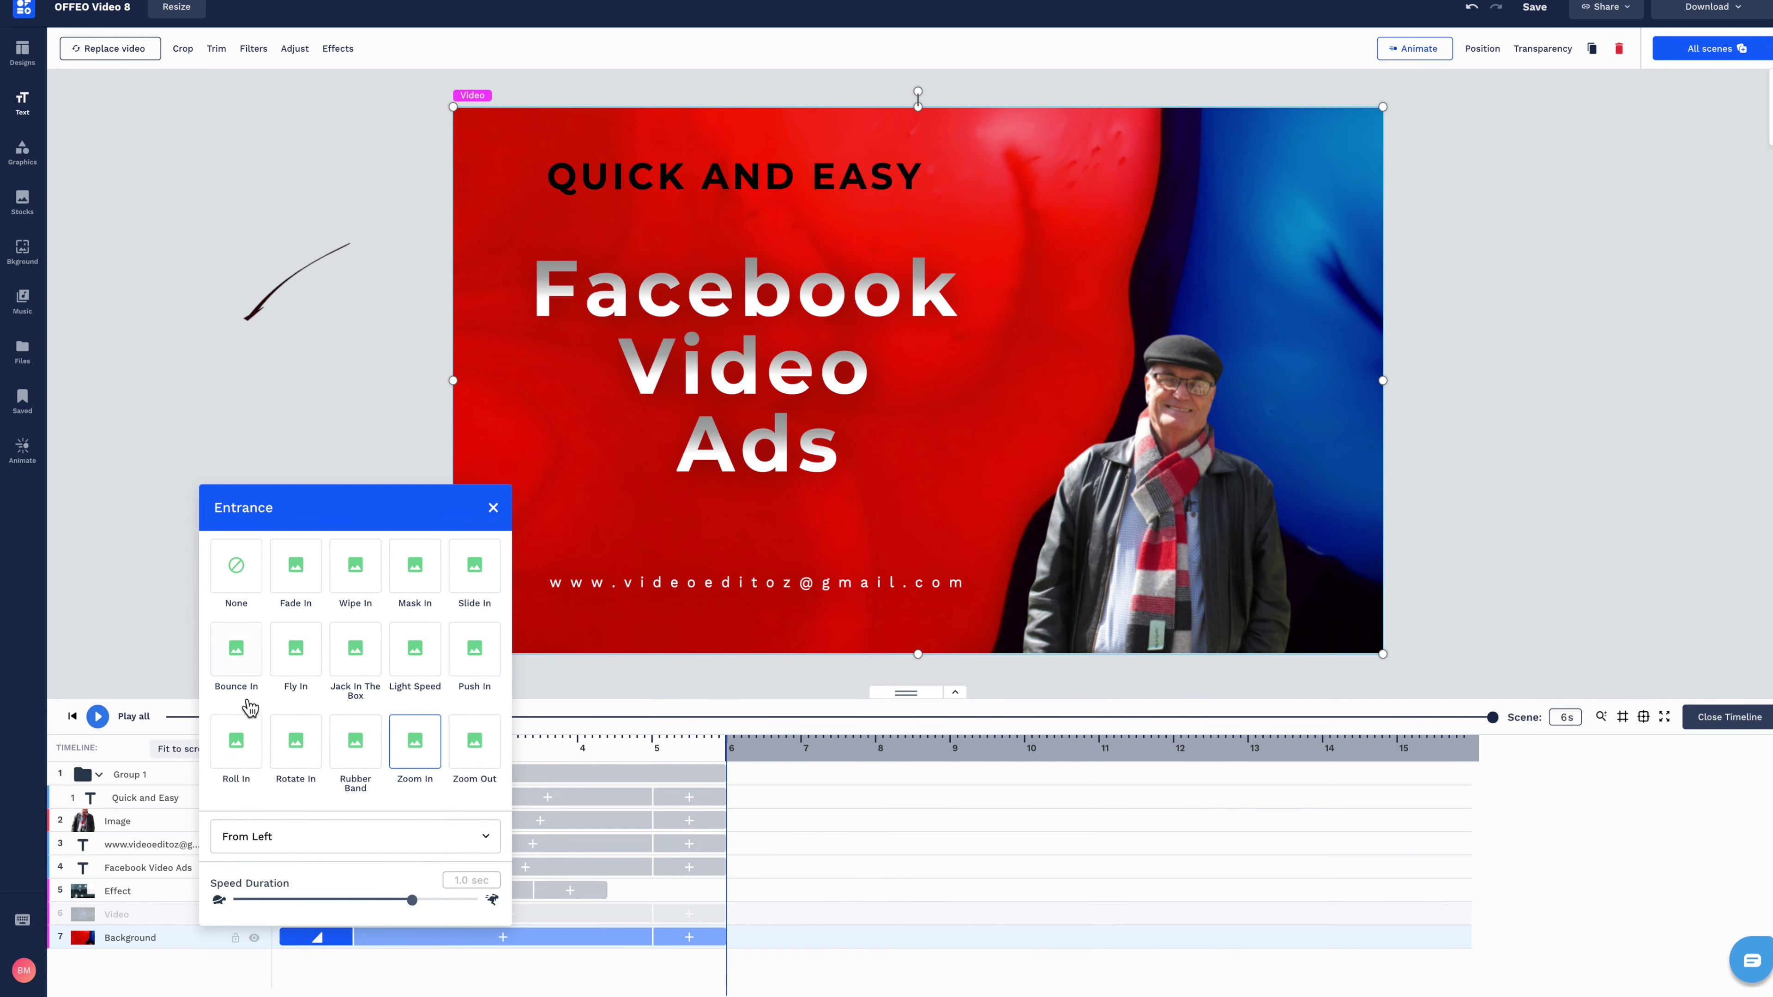
left_click(237, 574)
left_click(97, 716)
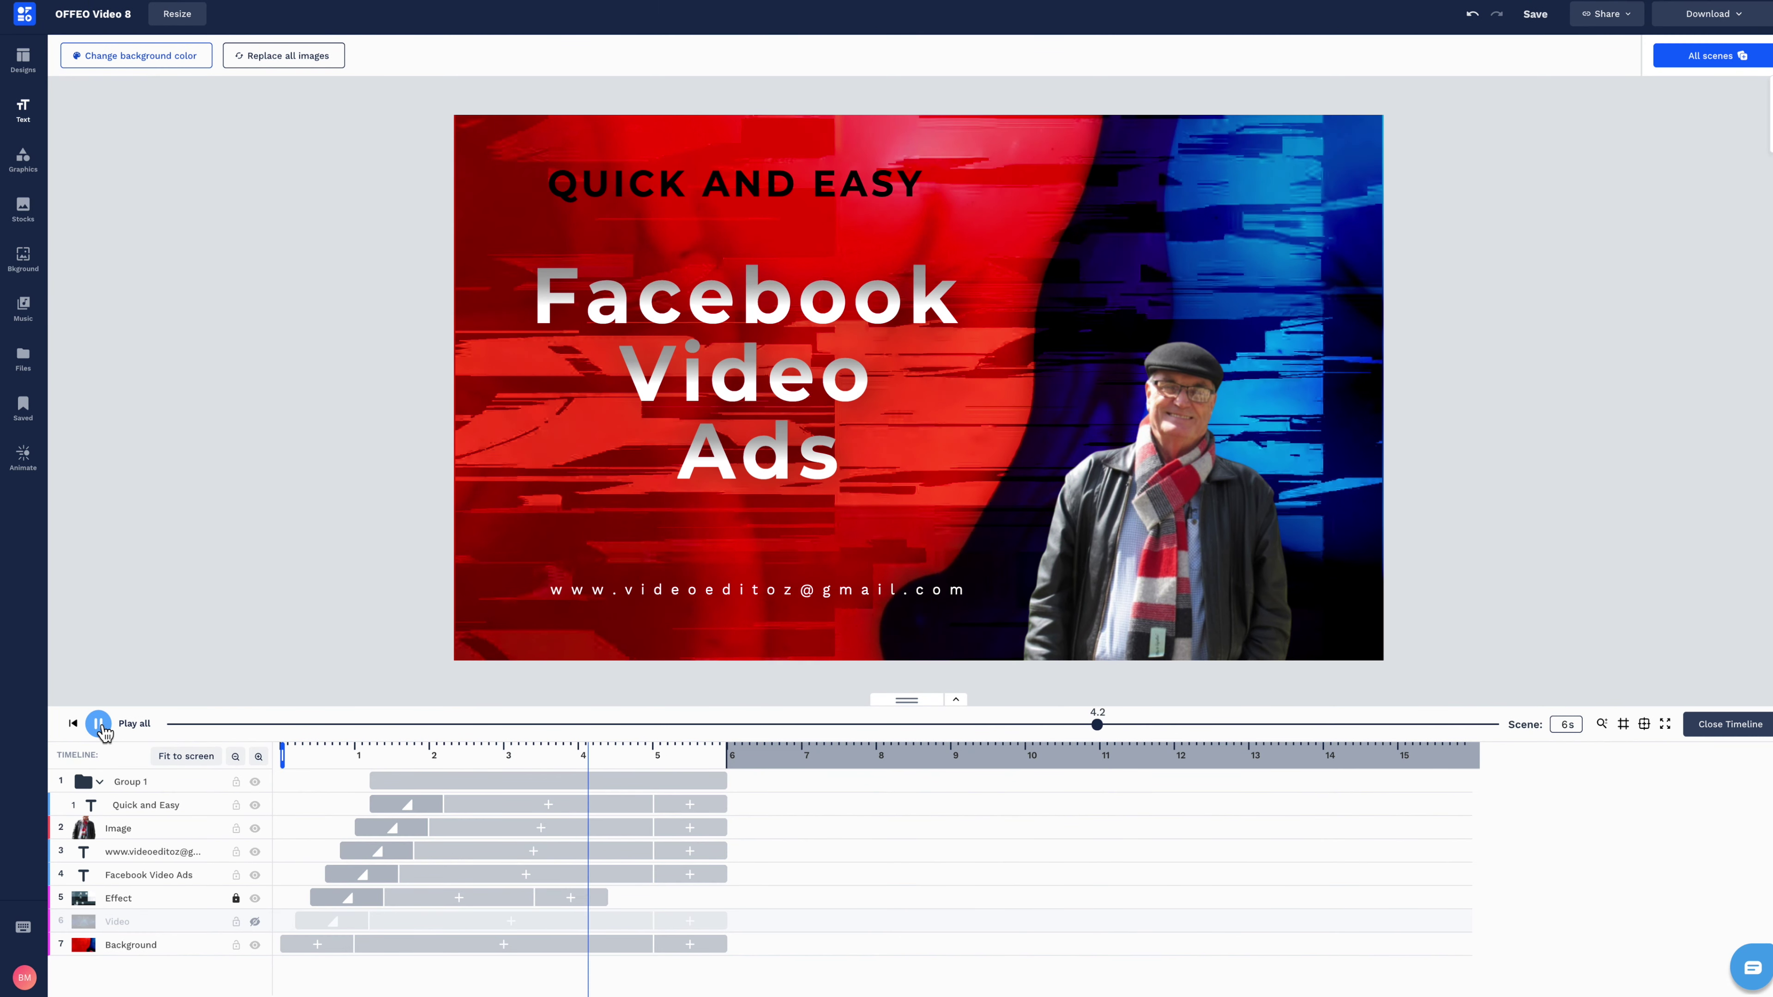
left_click(101, 727)
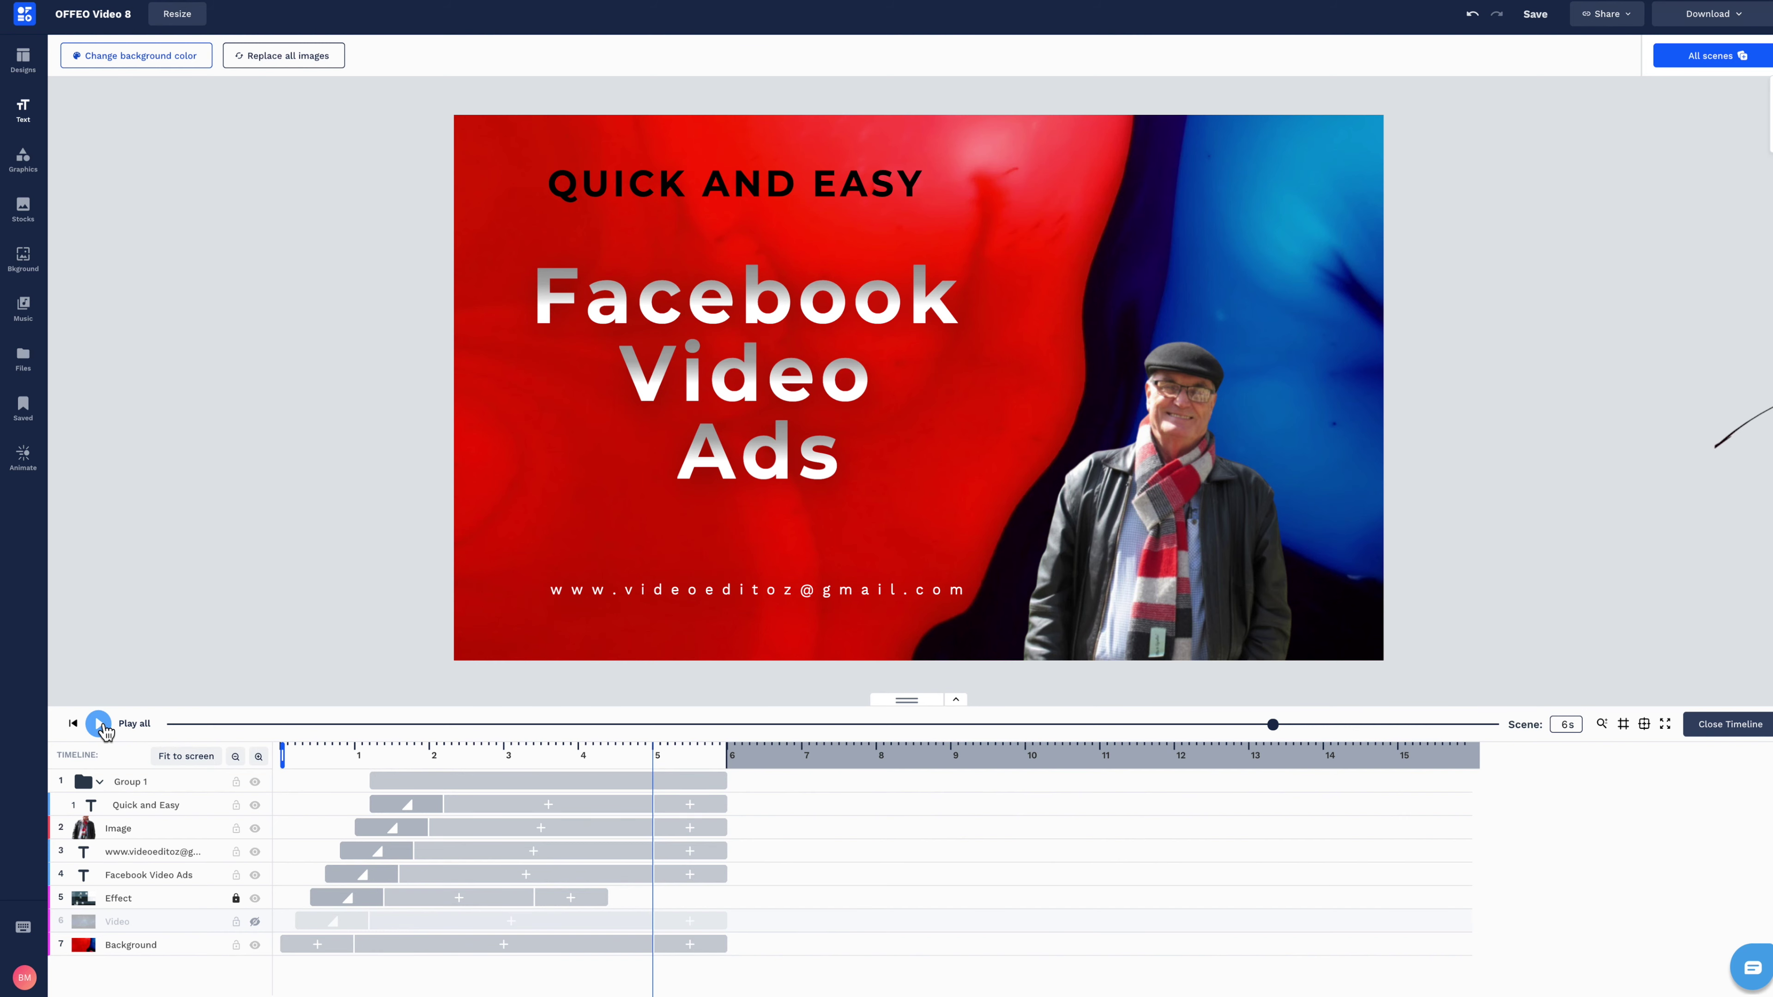
left_click(1728, 724)
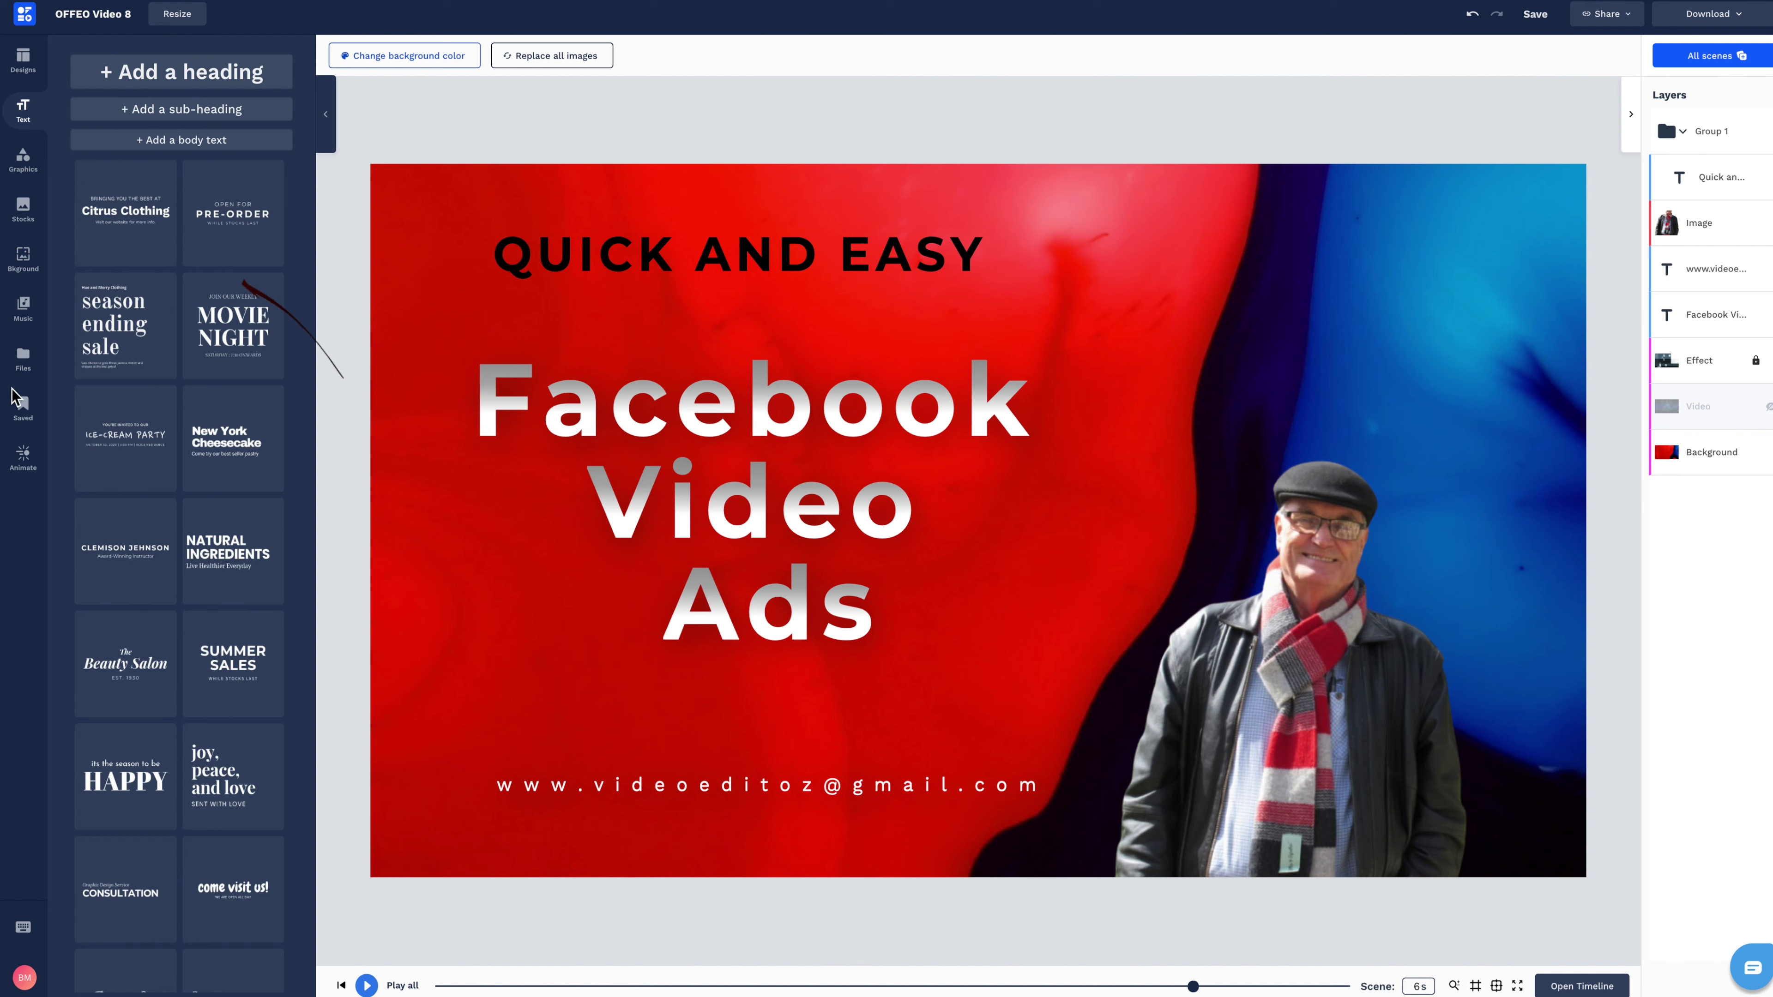
Search the music library for 'computer' and use Stylish Presentation as the background music.
left_click(28, 315)
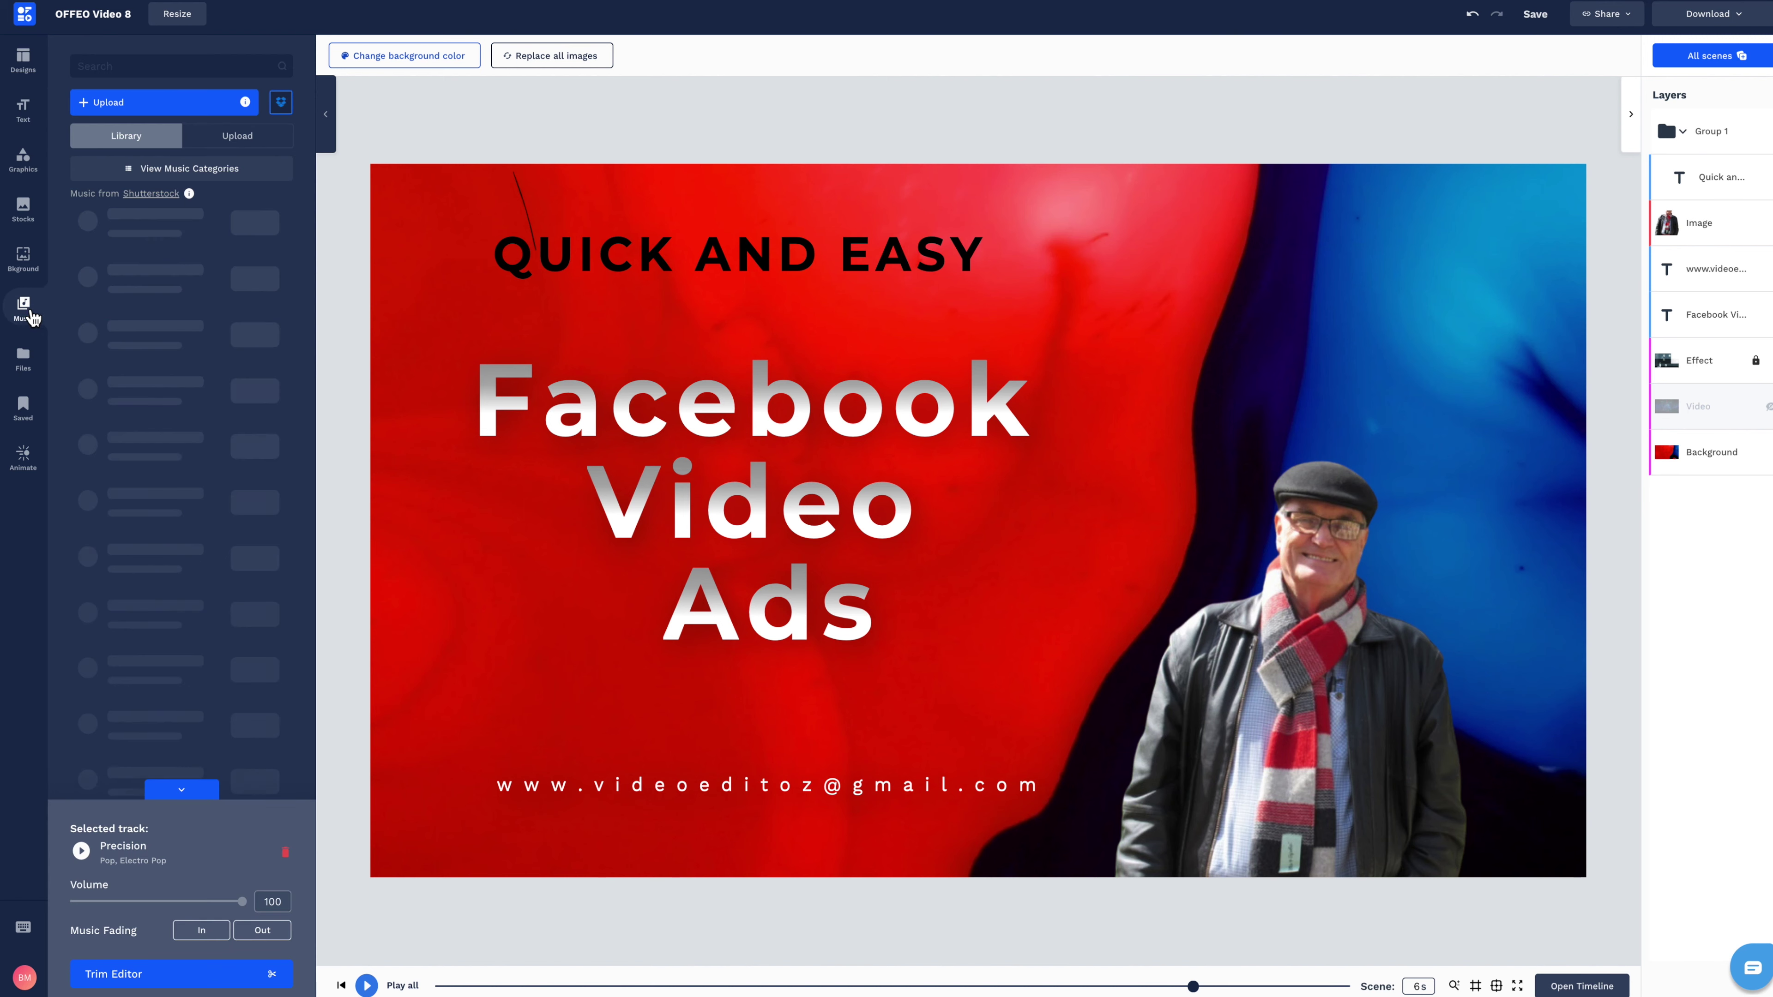
left_click(139, 69)
type("computer")
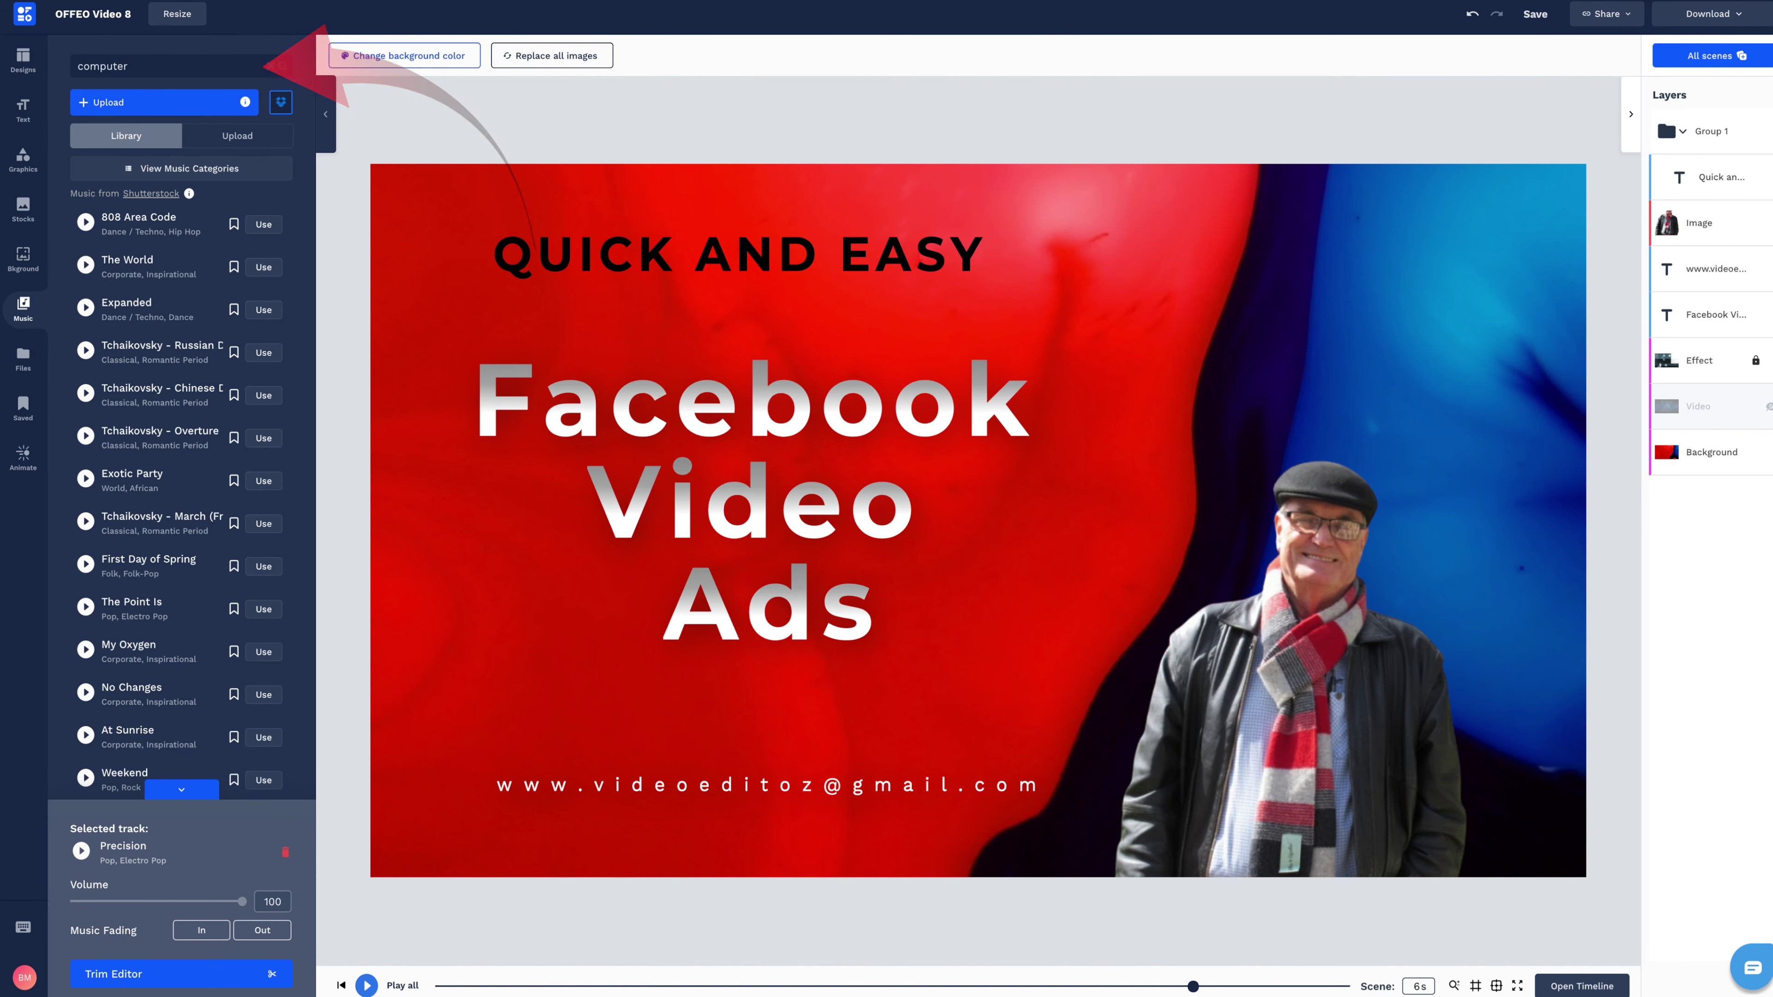
key("Return")
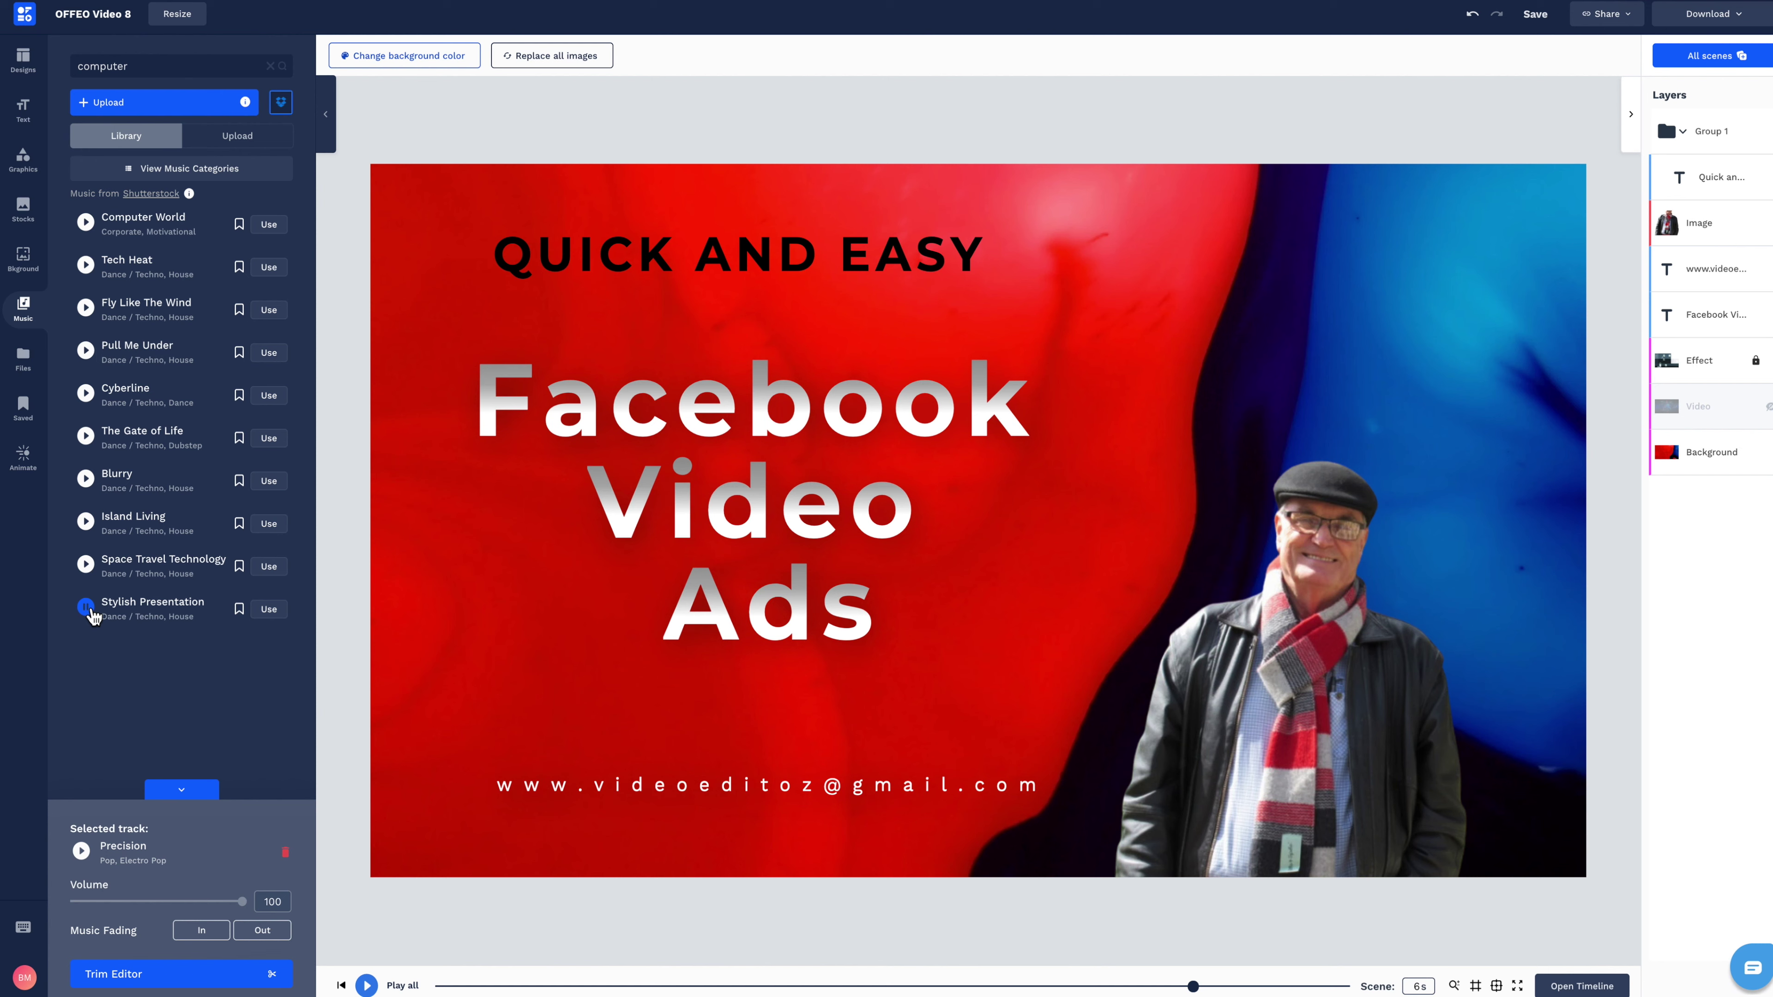
left_click(269, 610)
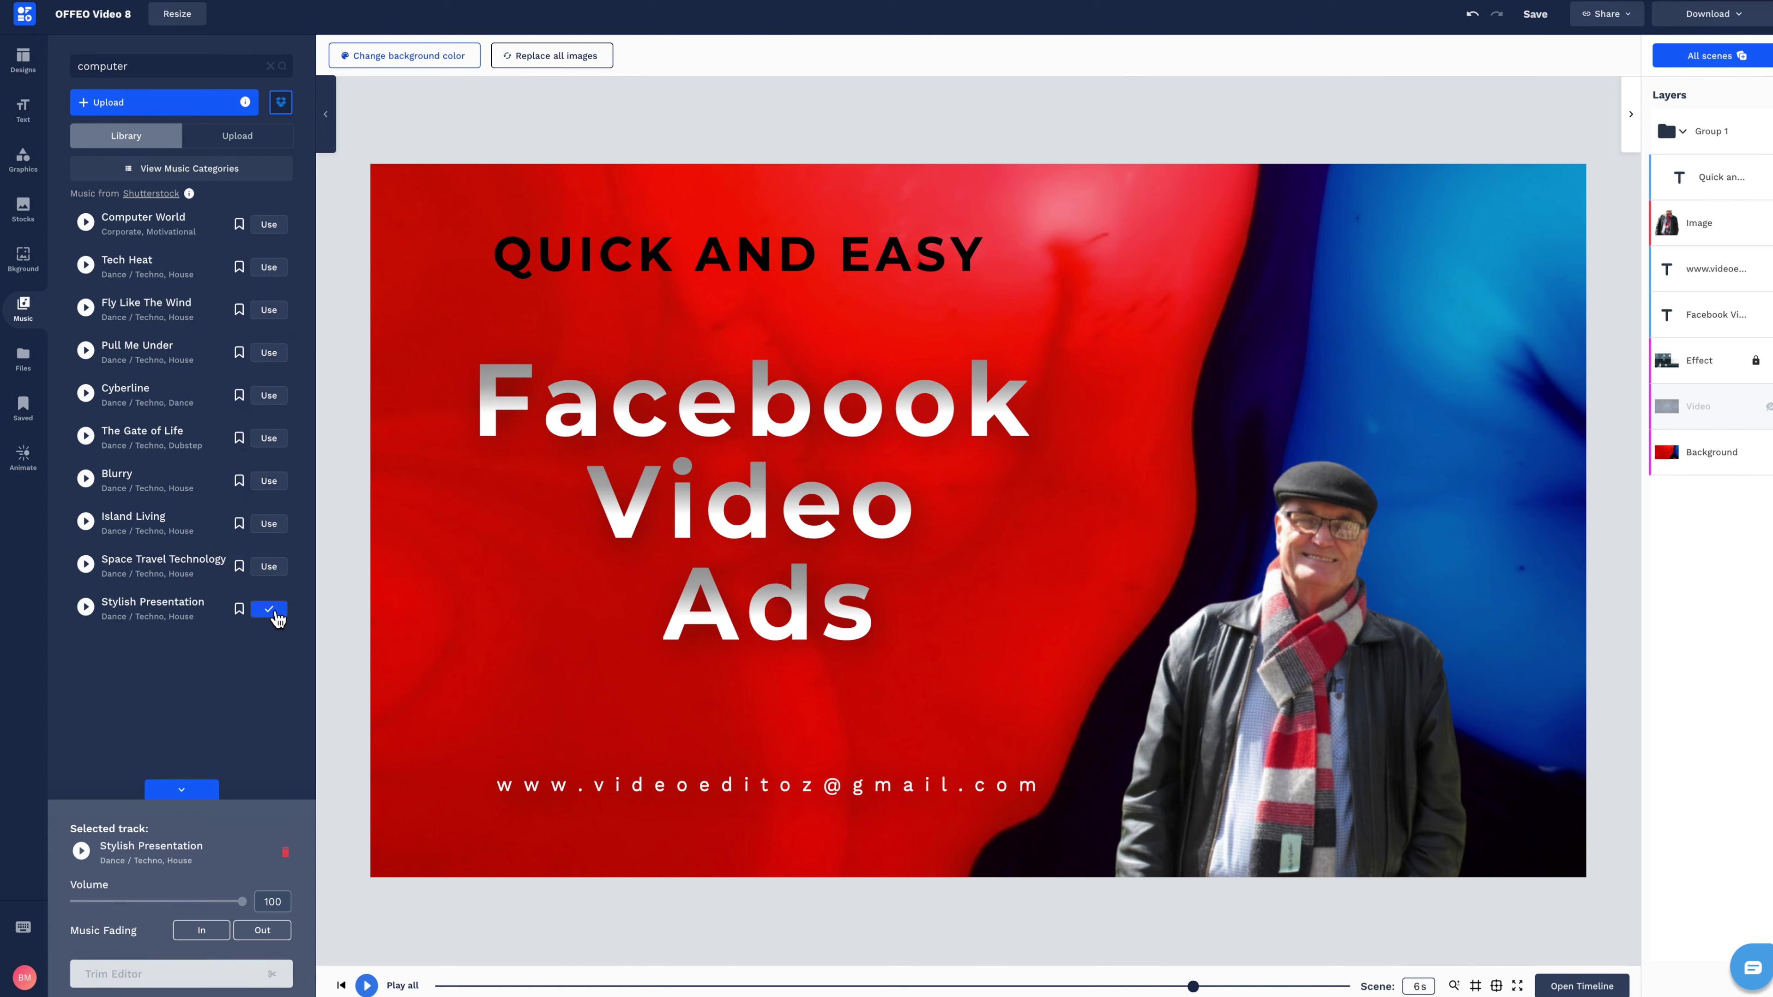
left_click(366, 986)
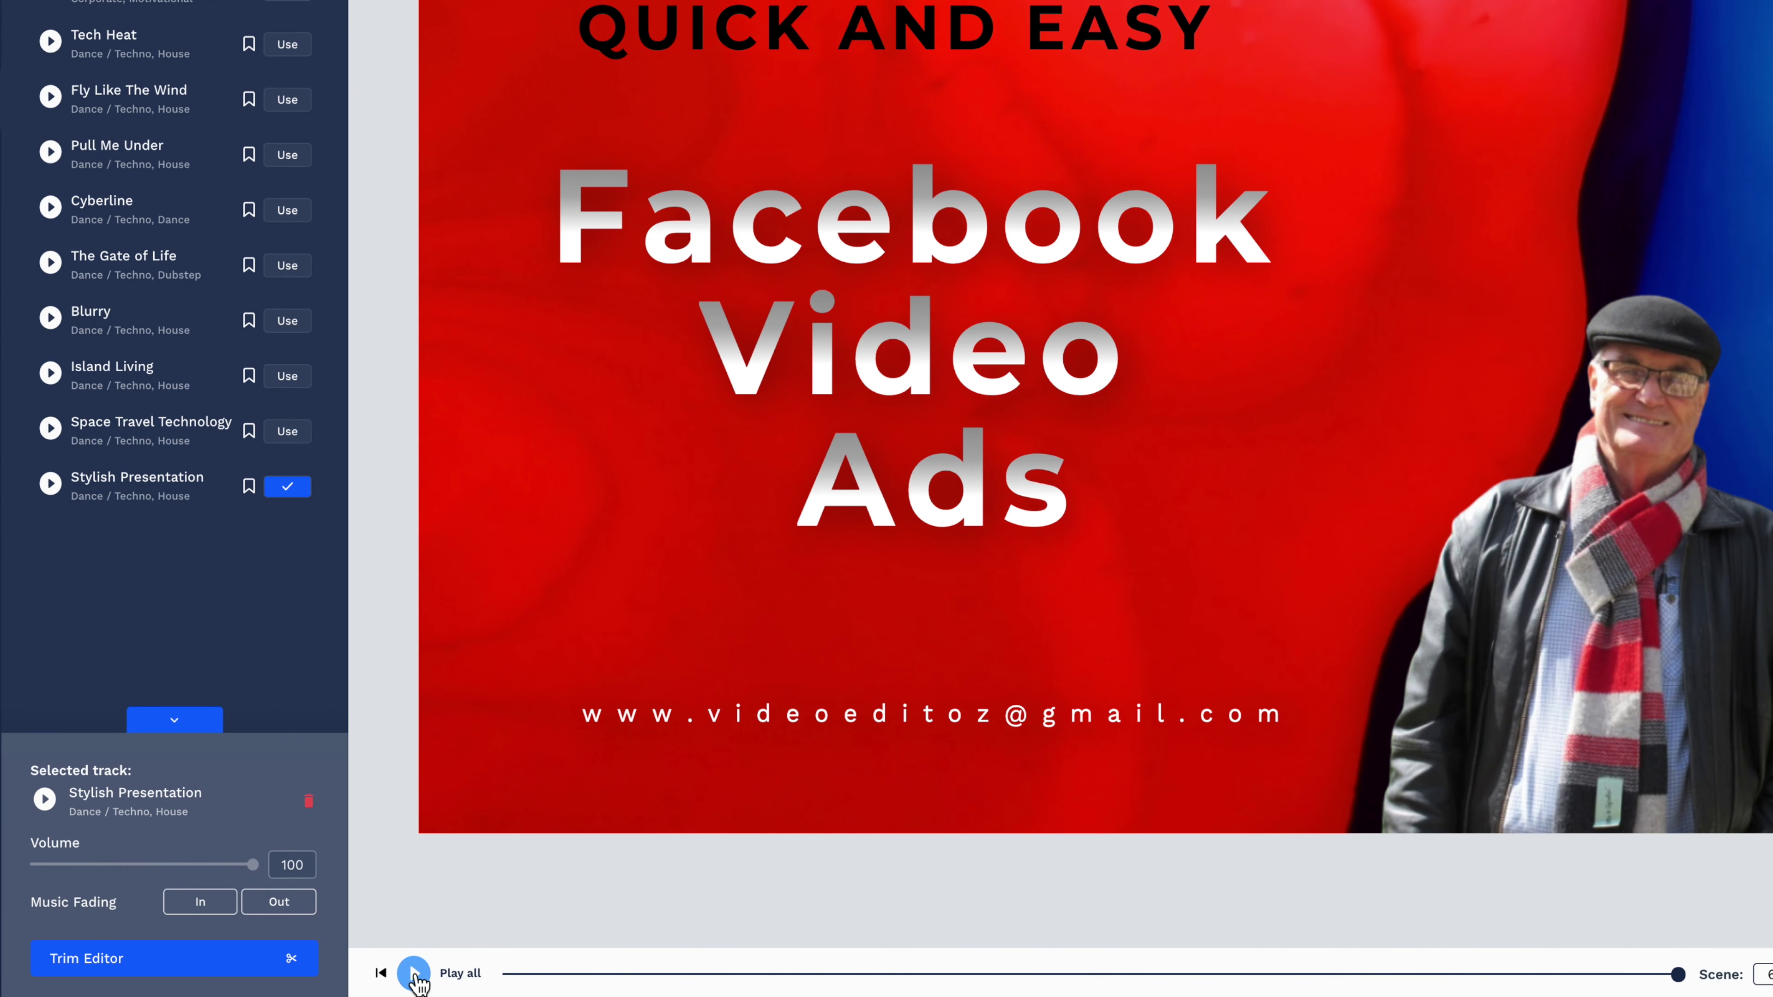
Turn on music fade-out and preview the intro from the start with the new track.
left_click(568, 975)
left_click(278, 902)
left_click(413, 972)
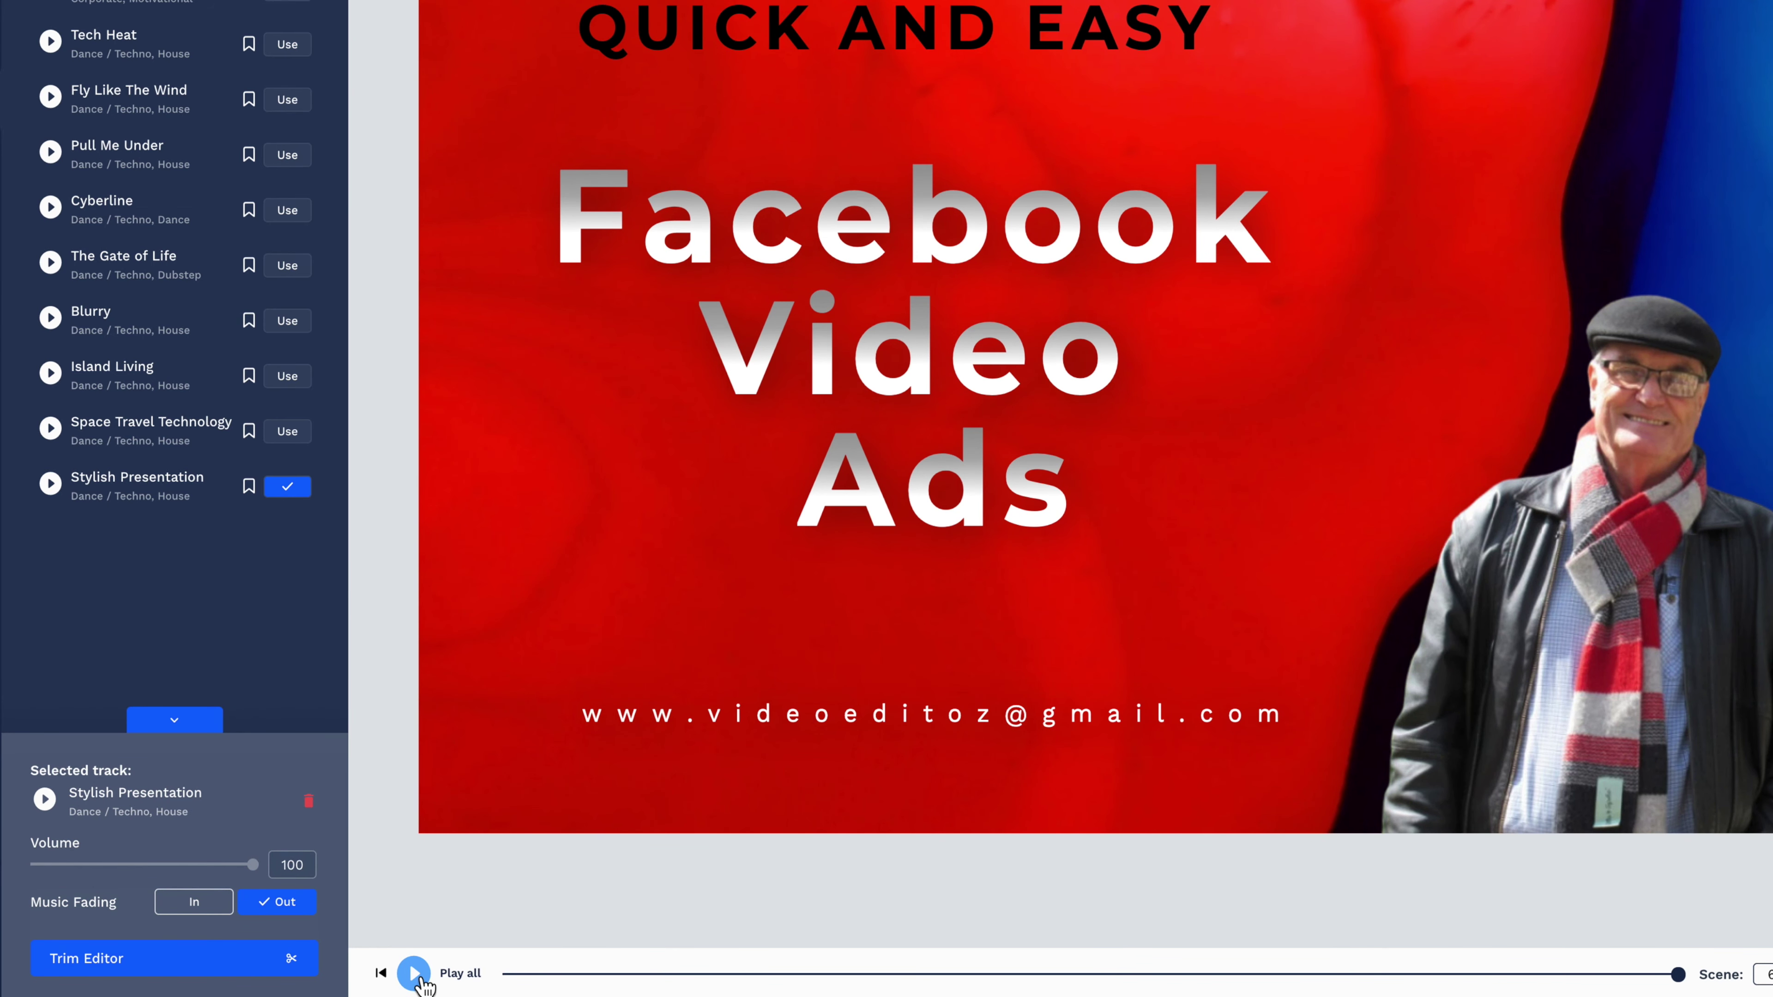
Trim the music to its final stretch, 02:54:03 to 03:00:09, and play the intro.
left_click(245, 958)
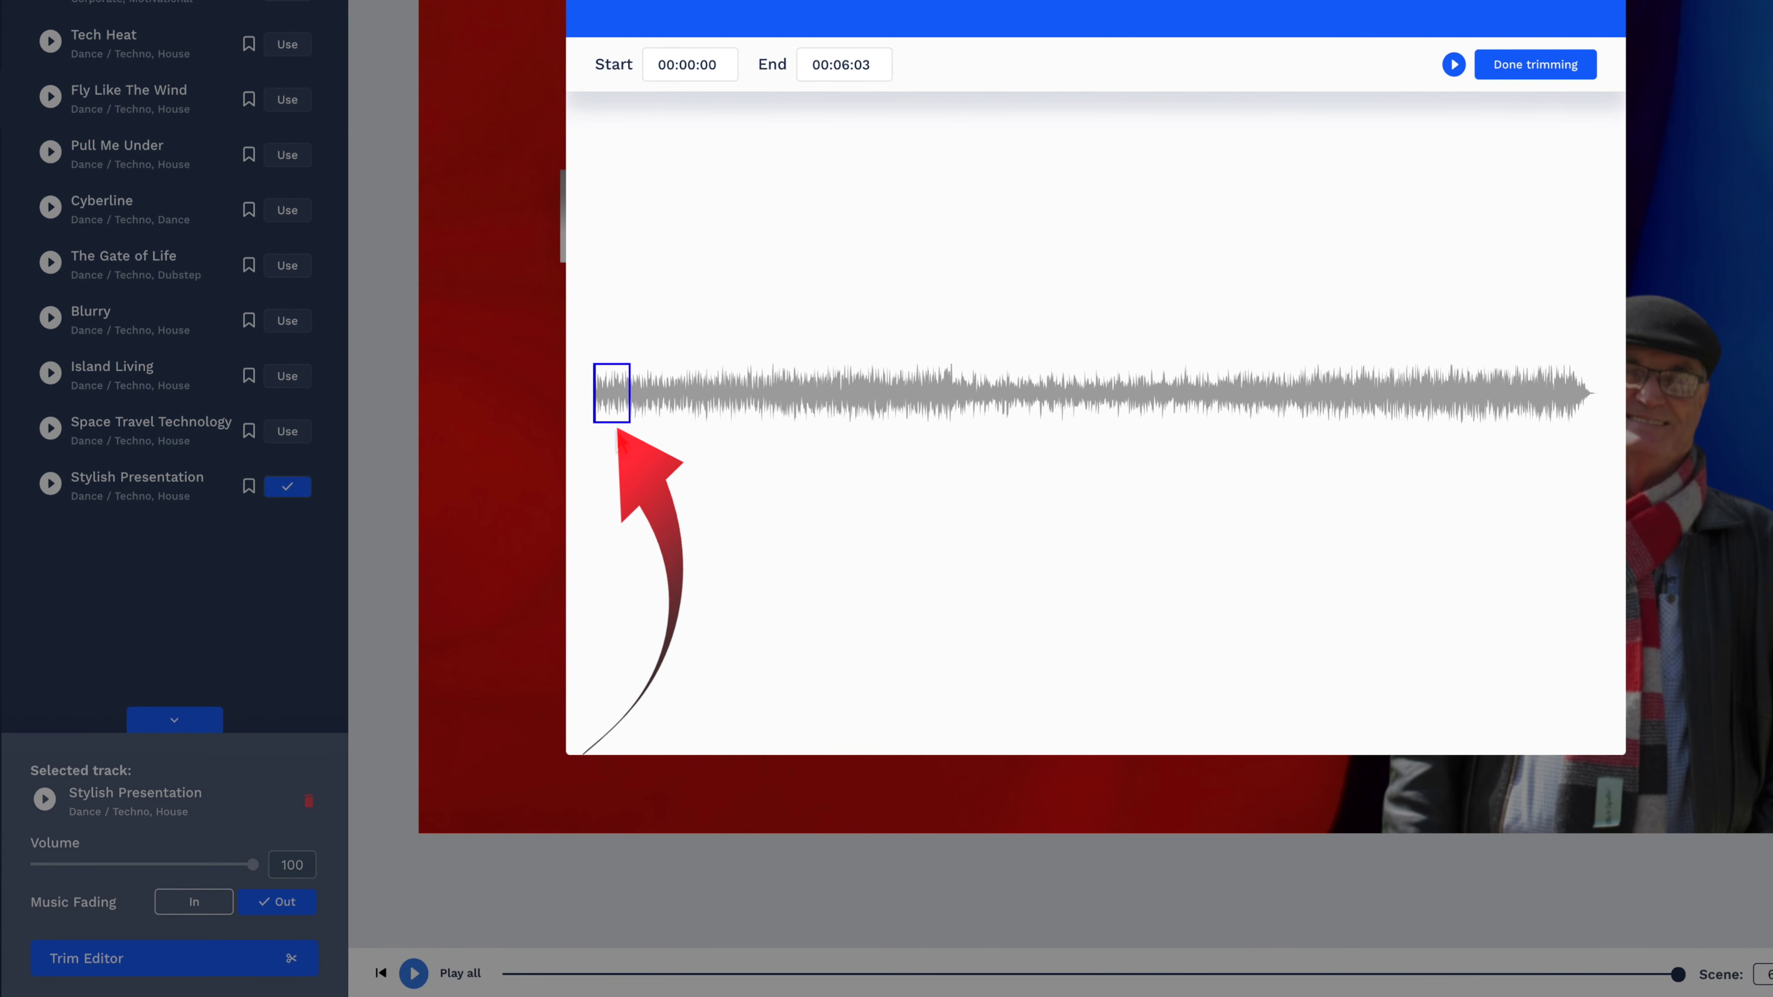
left_click_drag(621, 412, 1601, 421)
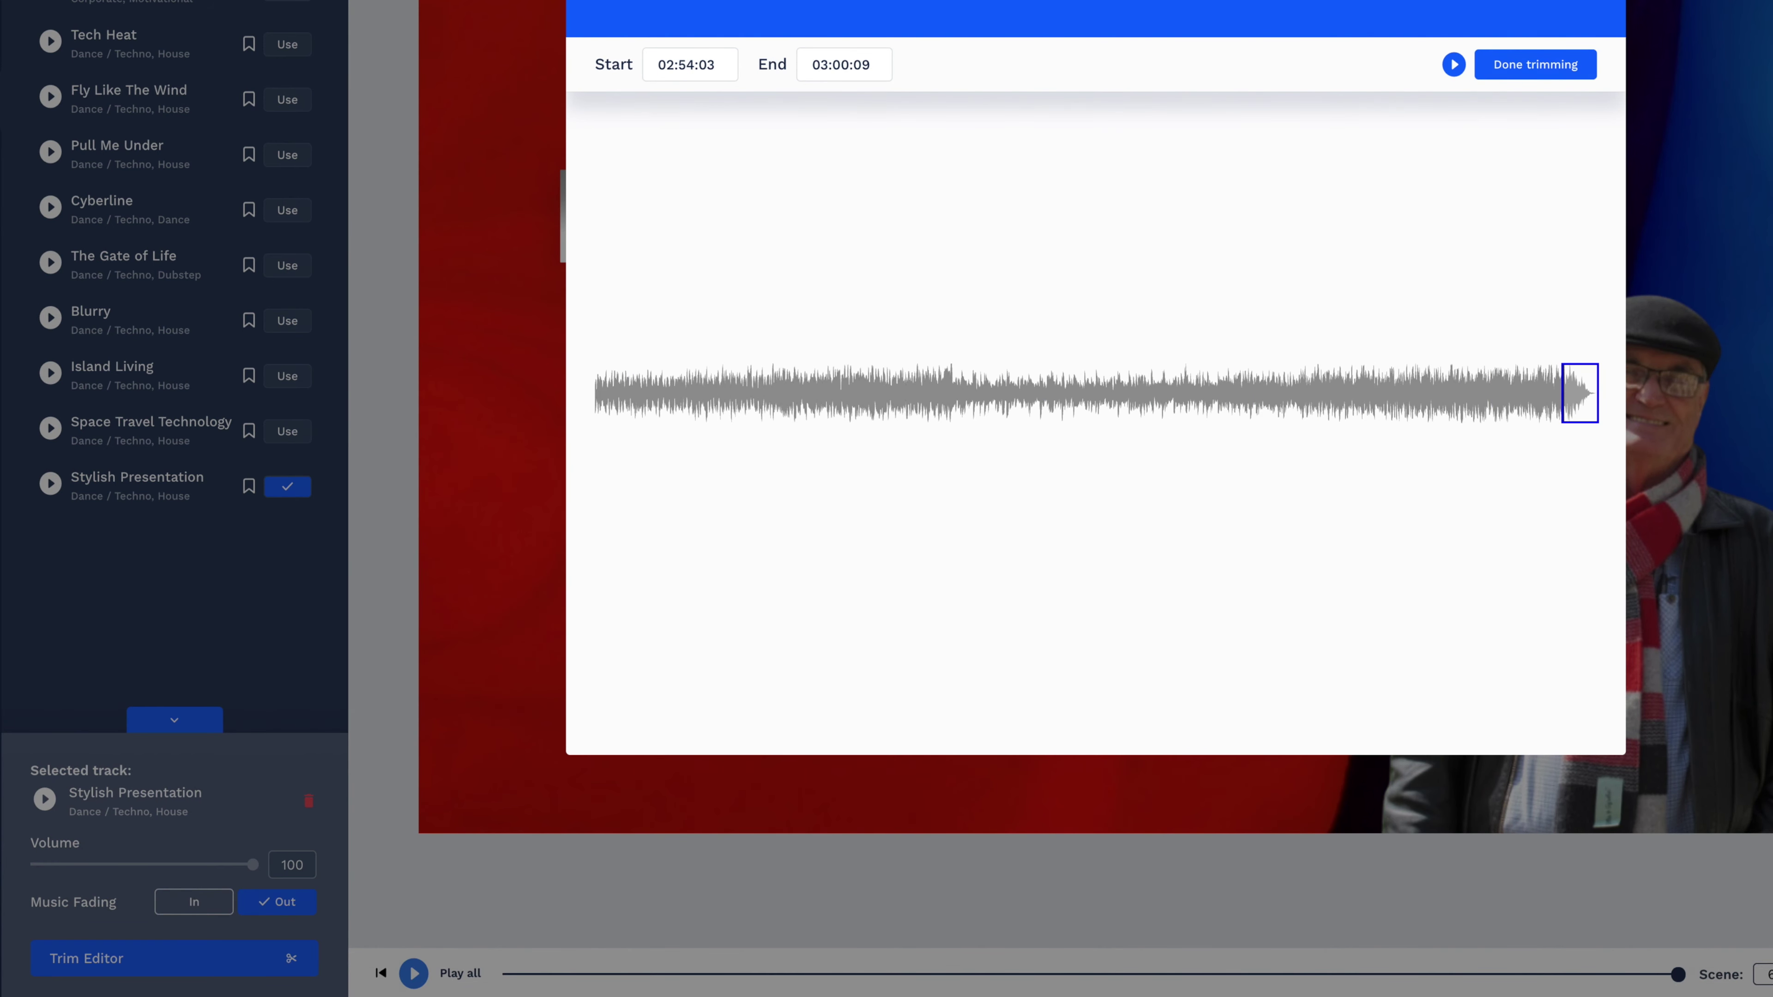
left_click(1538, 73)
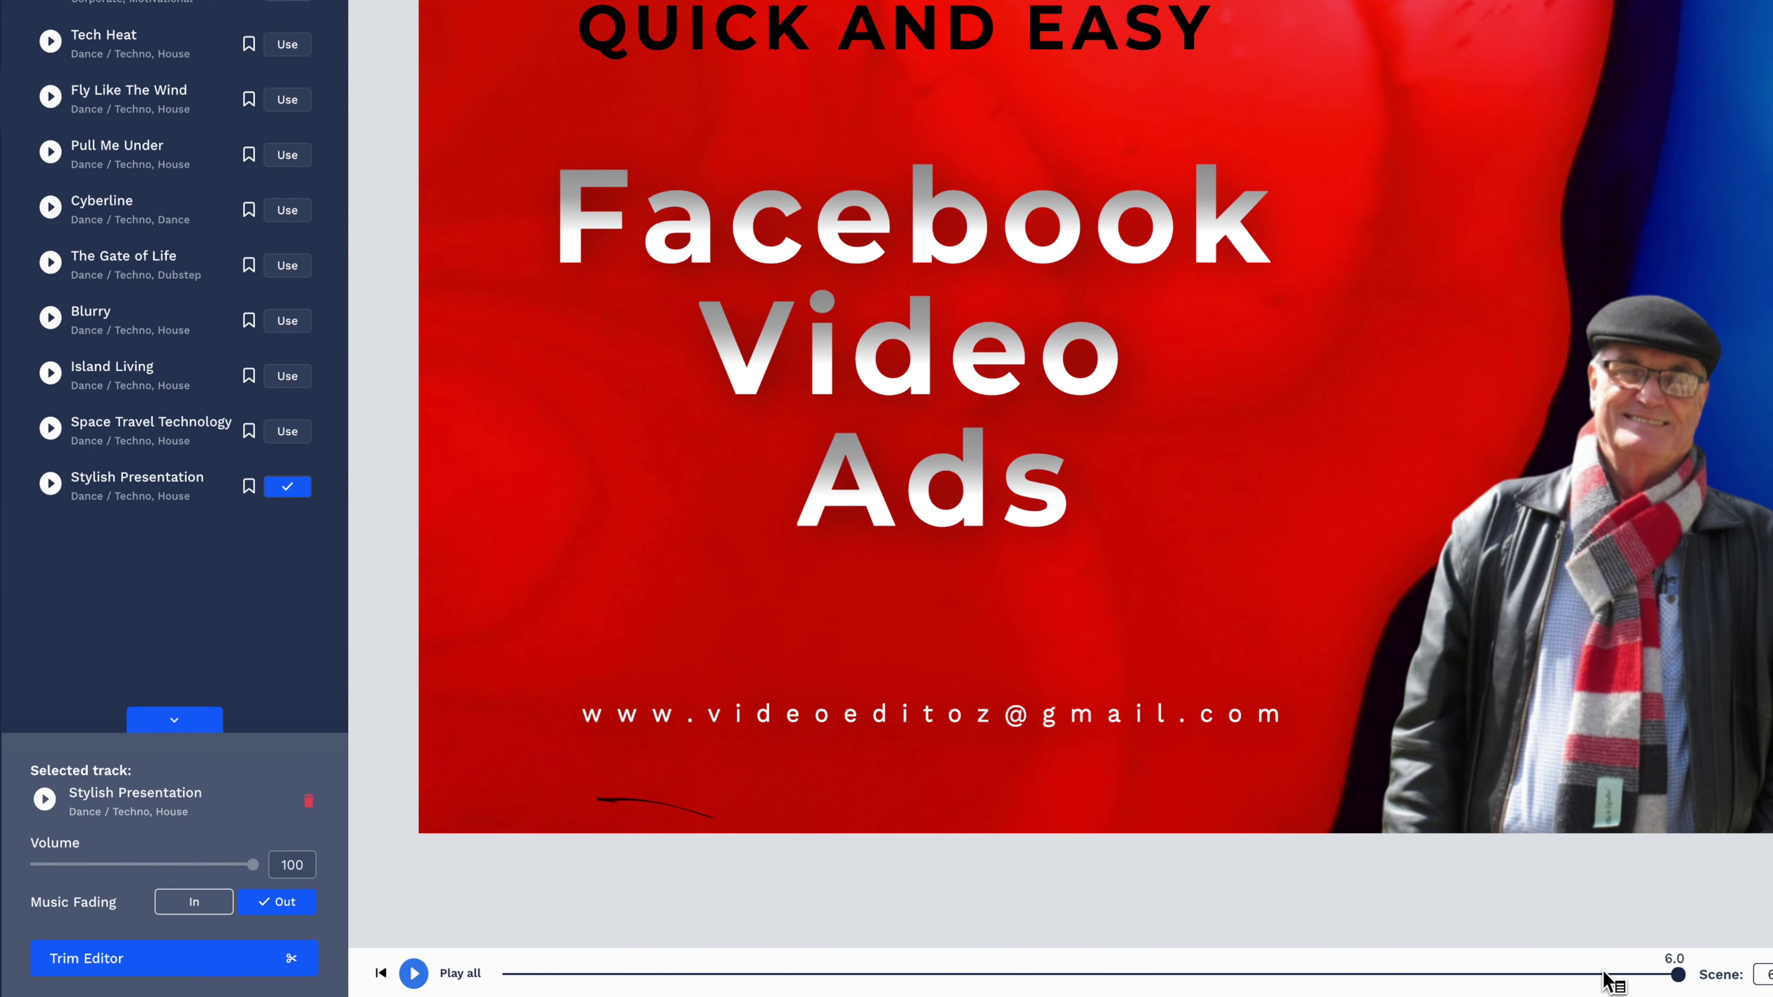
left_click(413, 973)
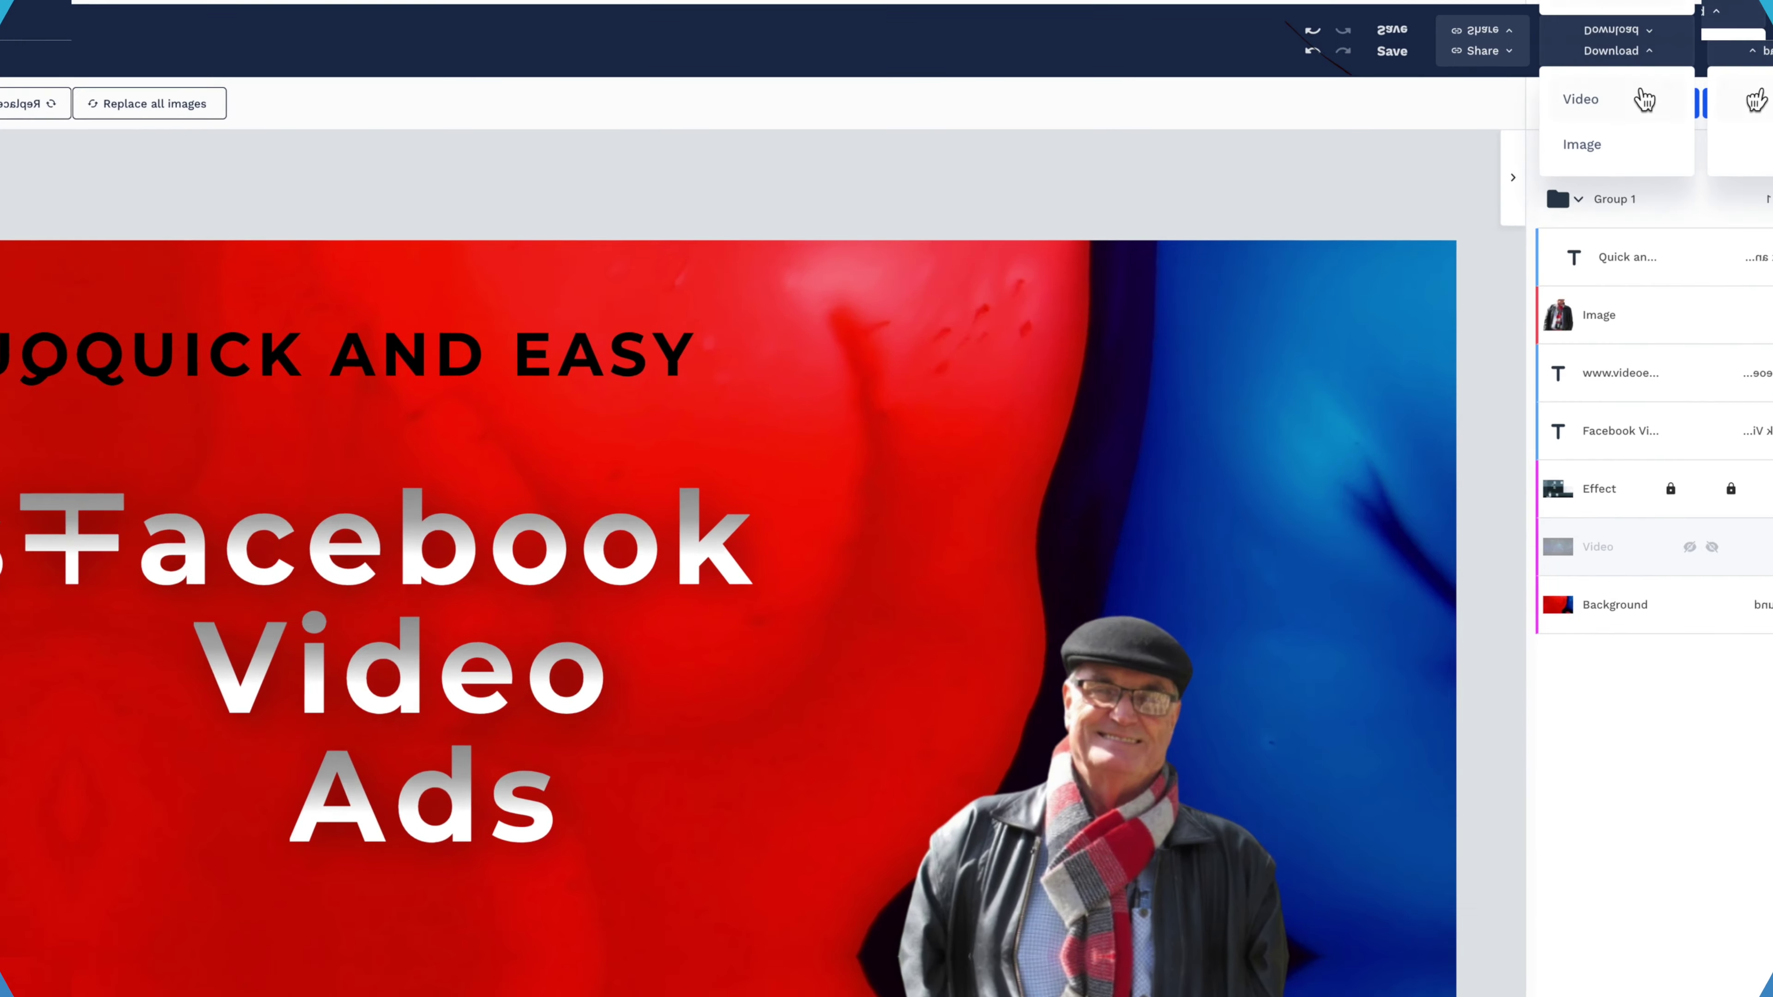
Export the intro as an MP4 video and return home while it renders.
left_click(1644, 100)
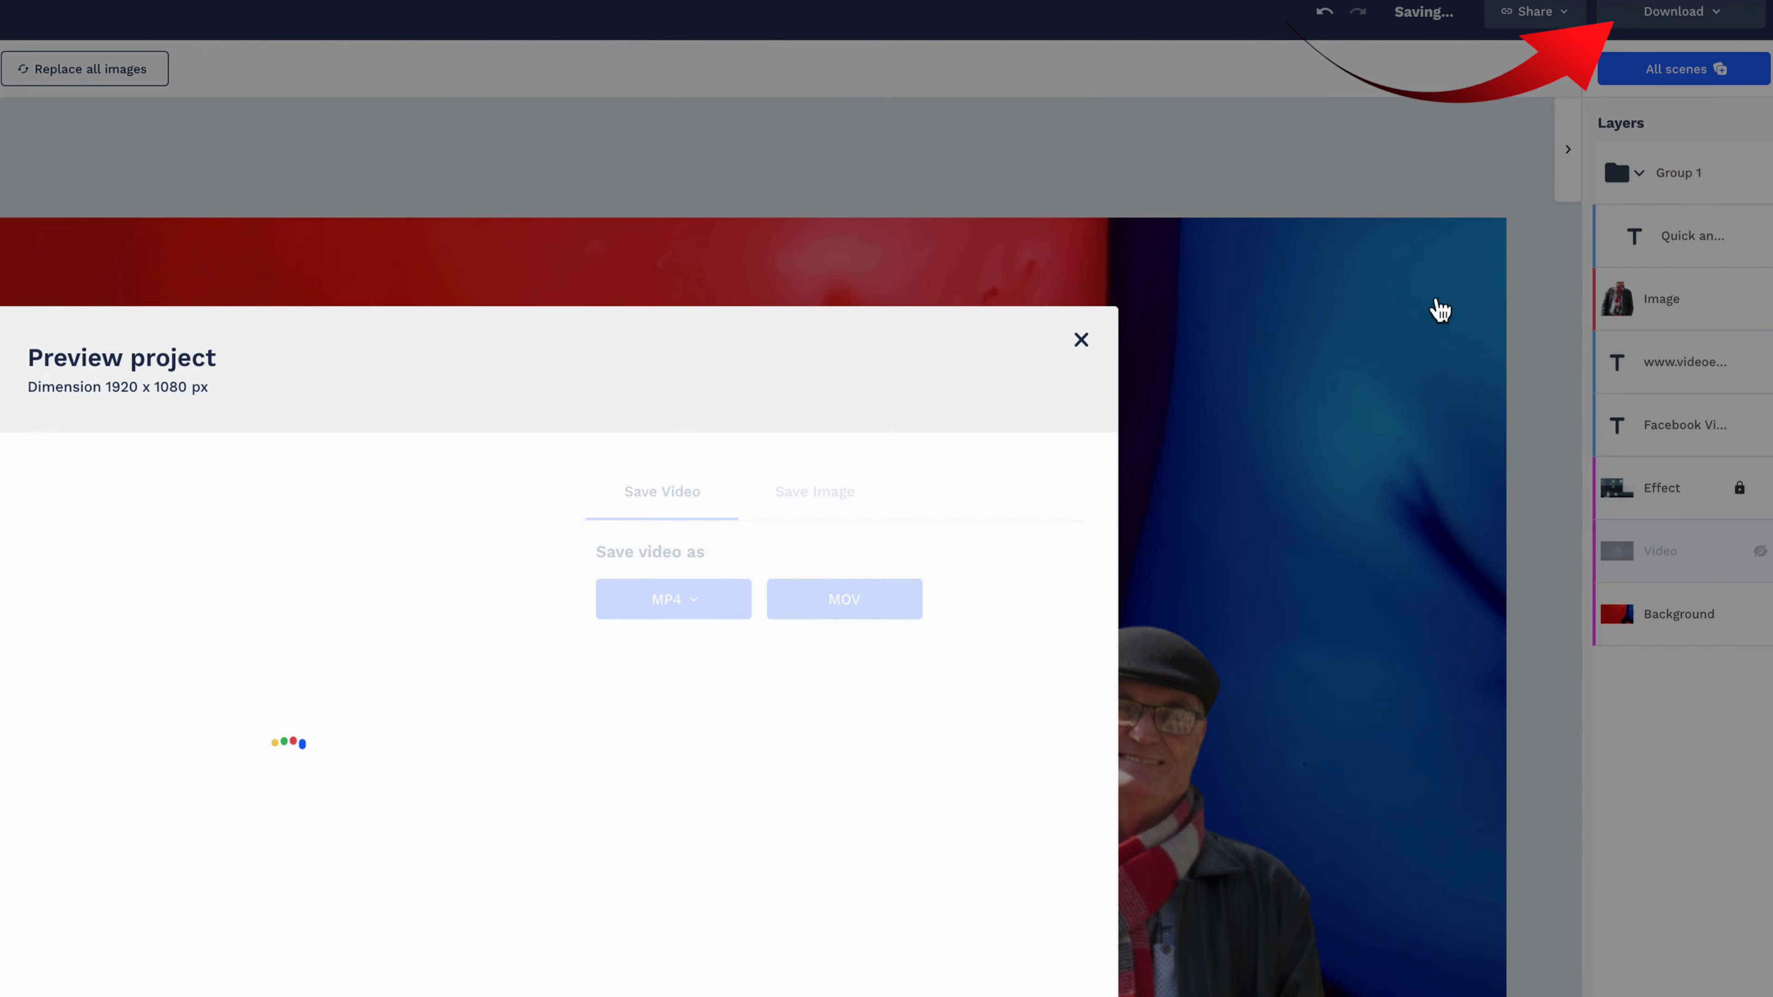
left_click(694, 602)
left_click(691, 641)
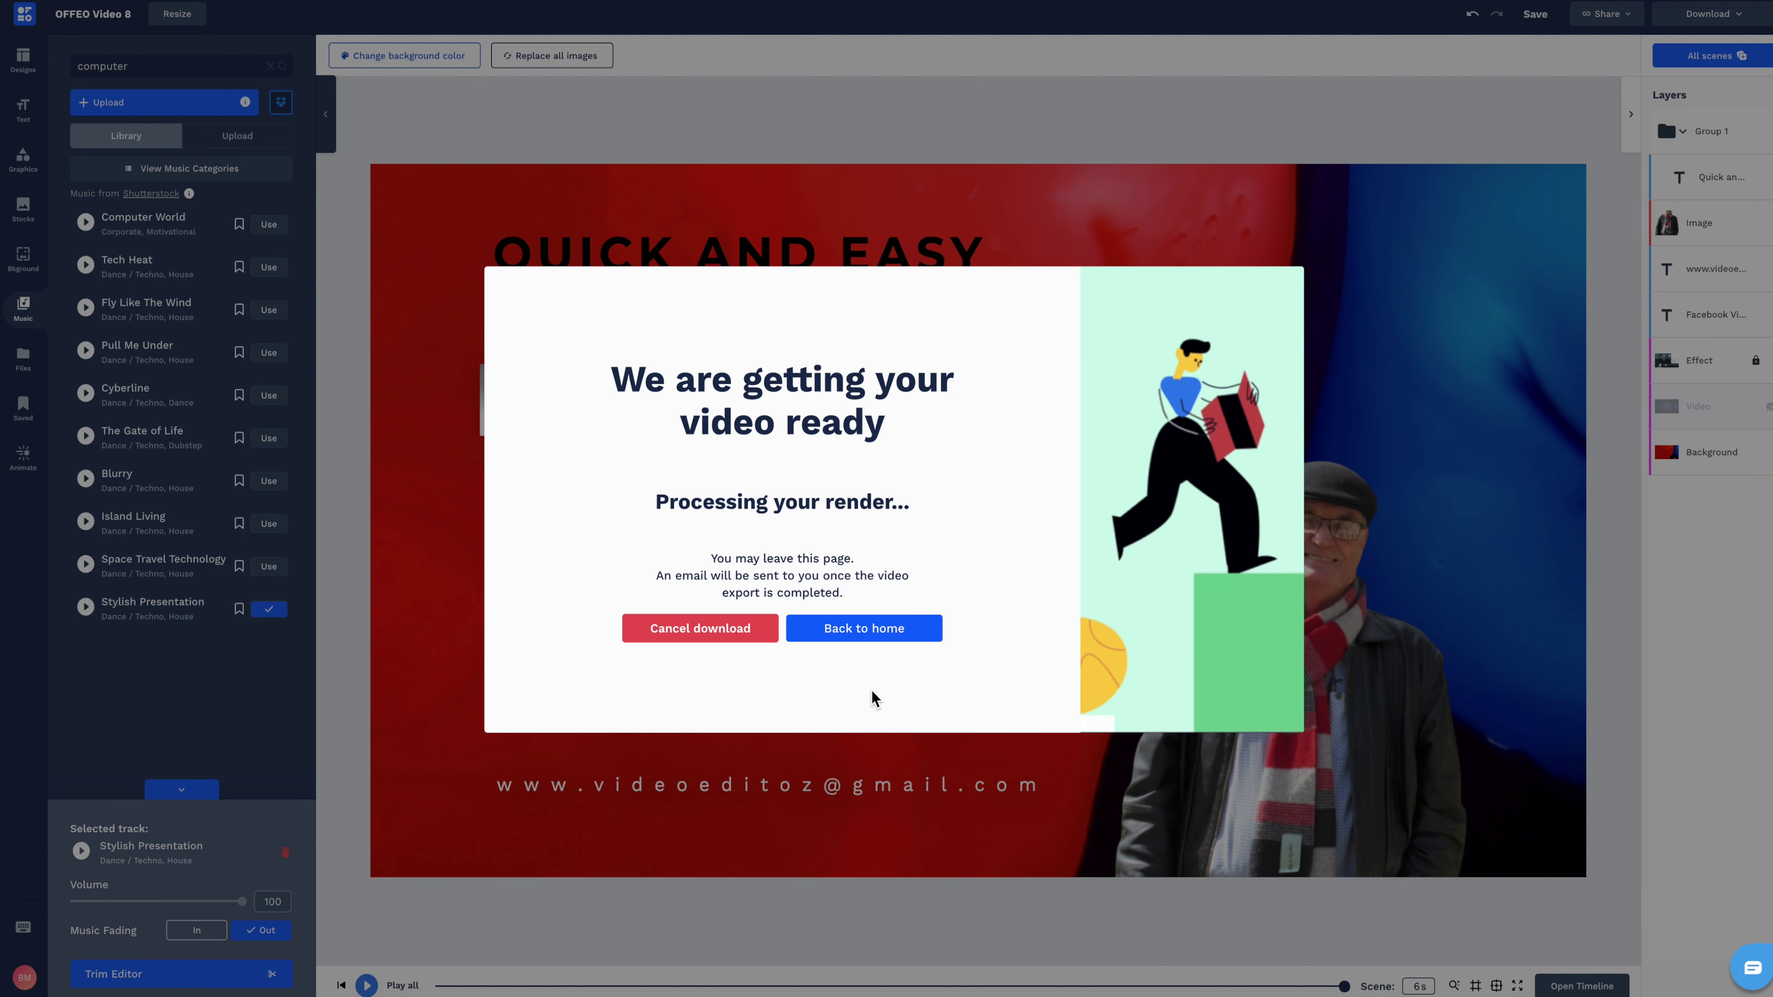
left_click(893, 638)
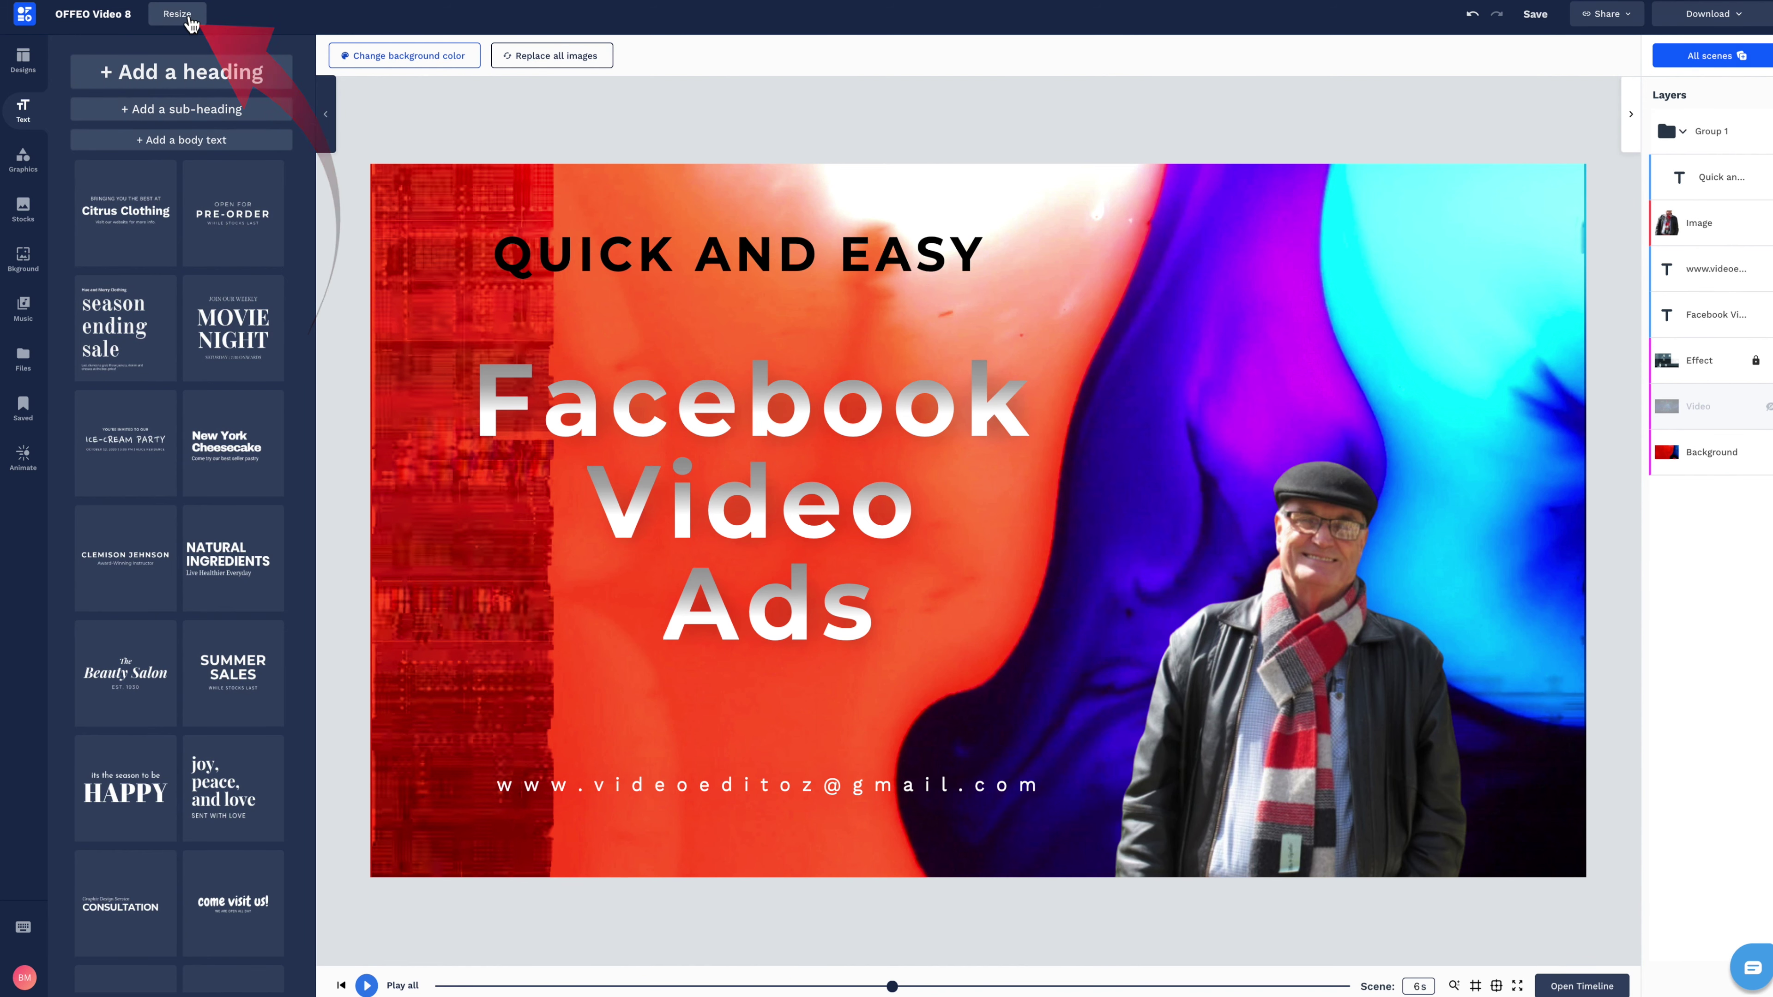
Resize the project to a square 1080×1080 canvas.
left_click(192, 25)
left_click(105, 161)
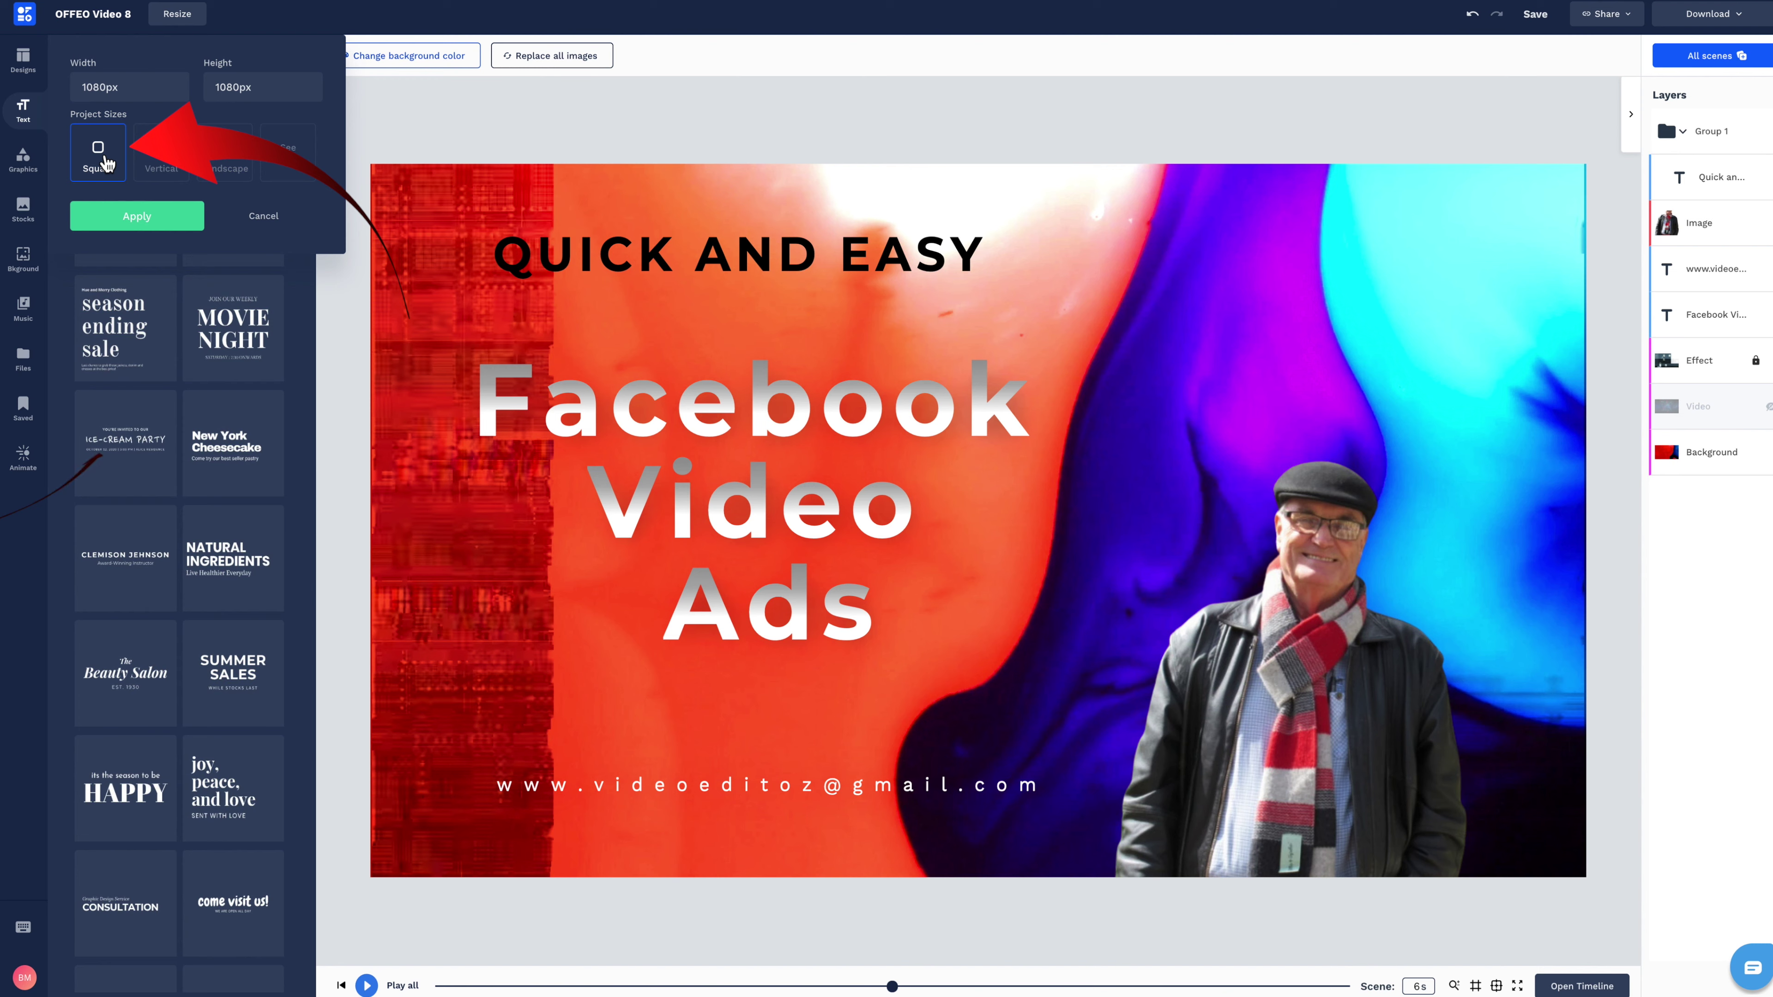
left_click(136, 215)
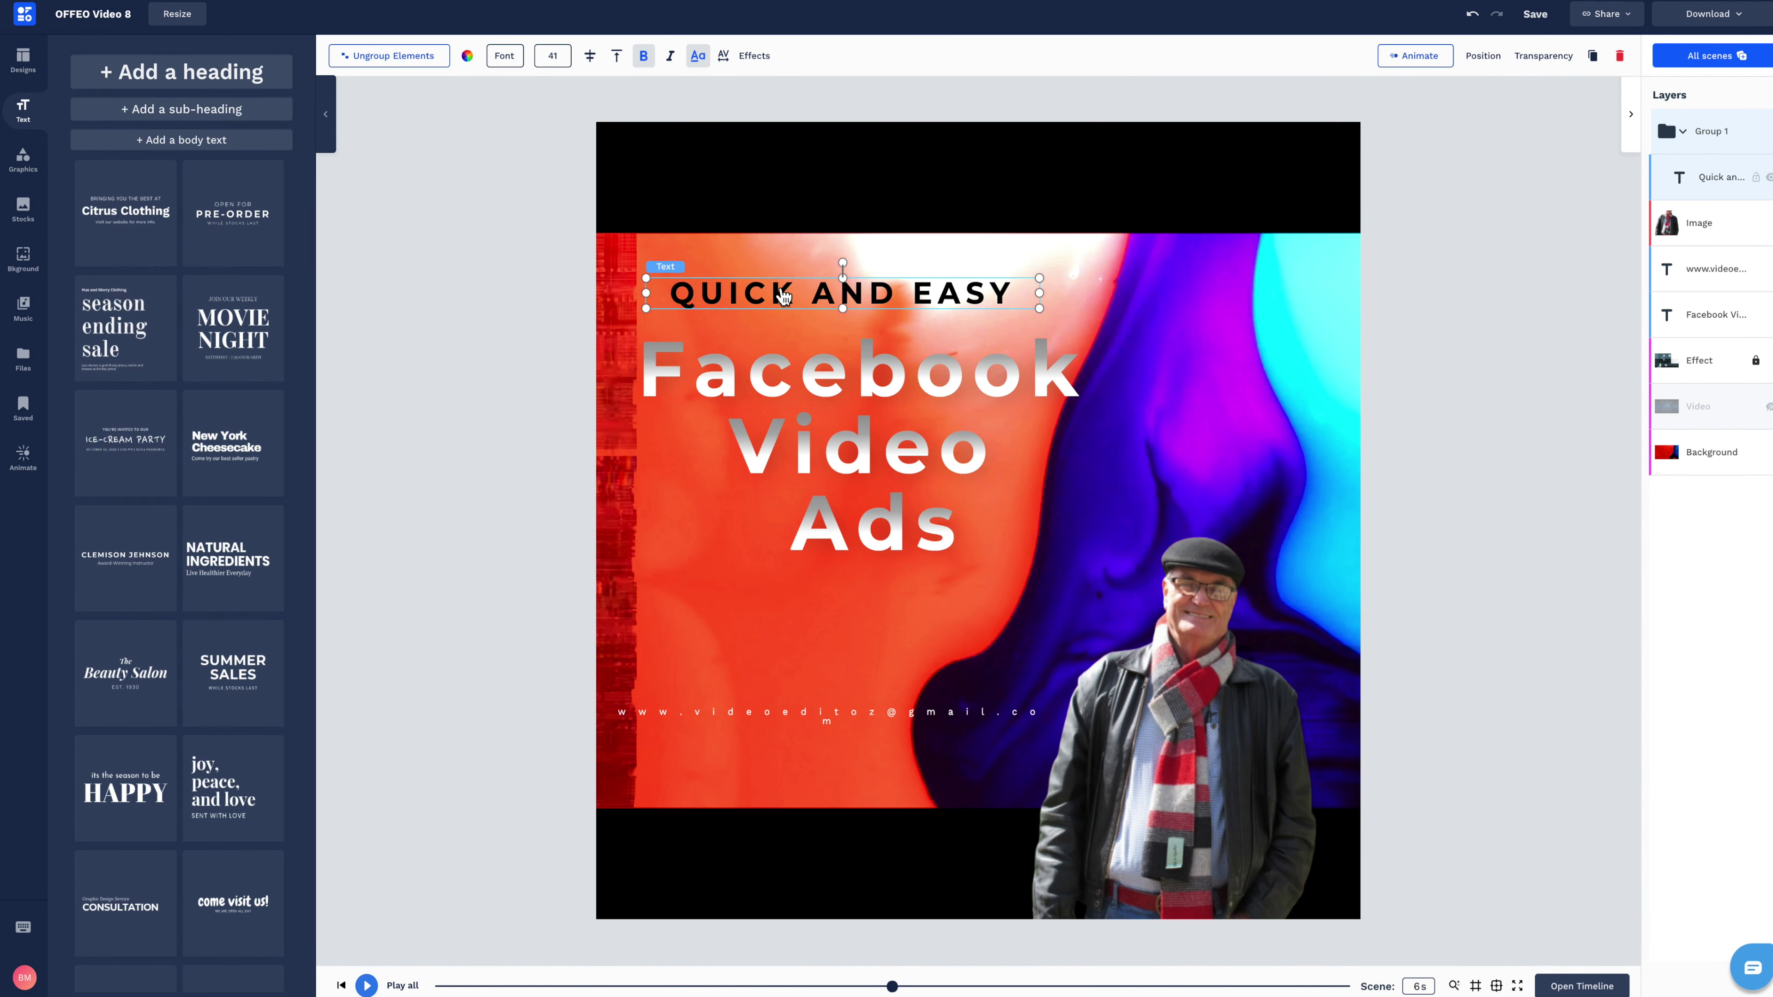
Shrink the contact line to font size 10 and move the 'Facebook Video Ads' title lower.
left_click(858, 725)
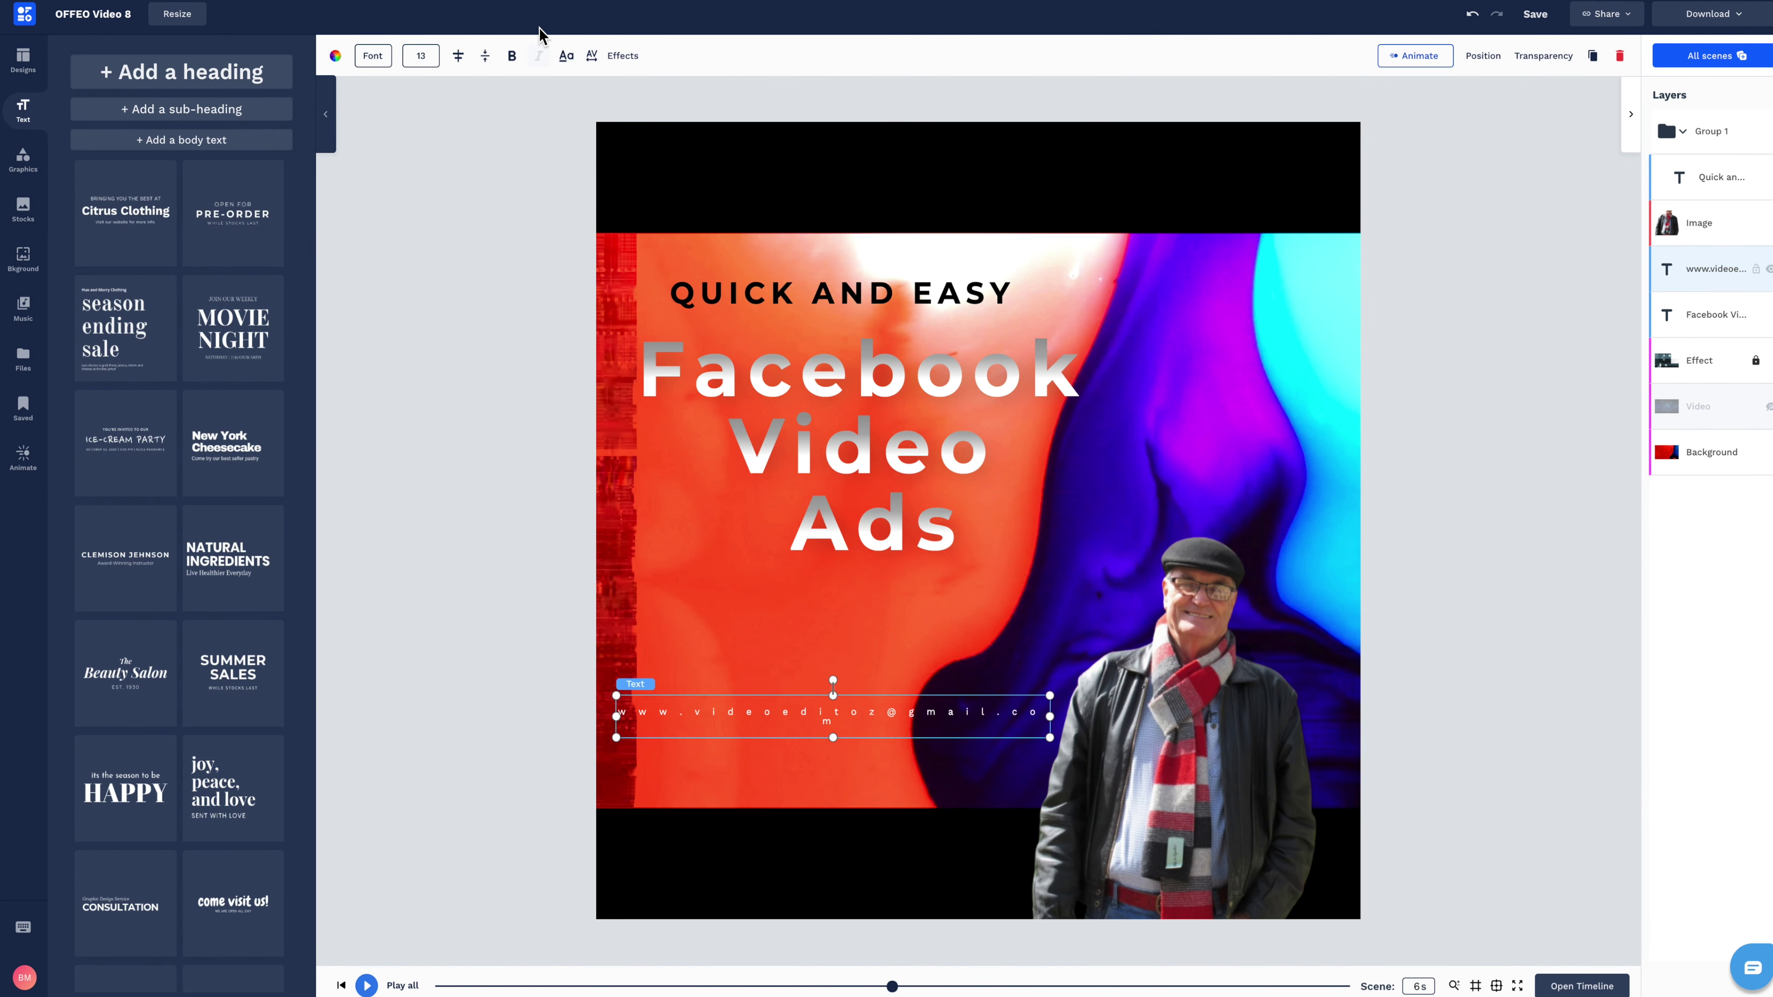
left_click(433, 63)
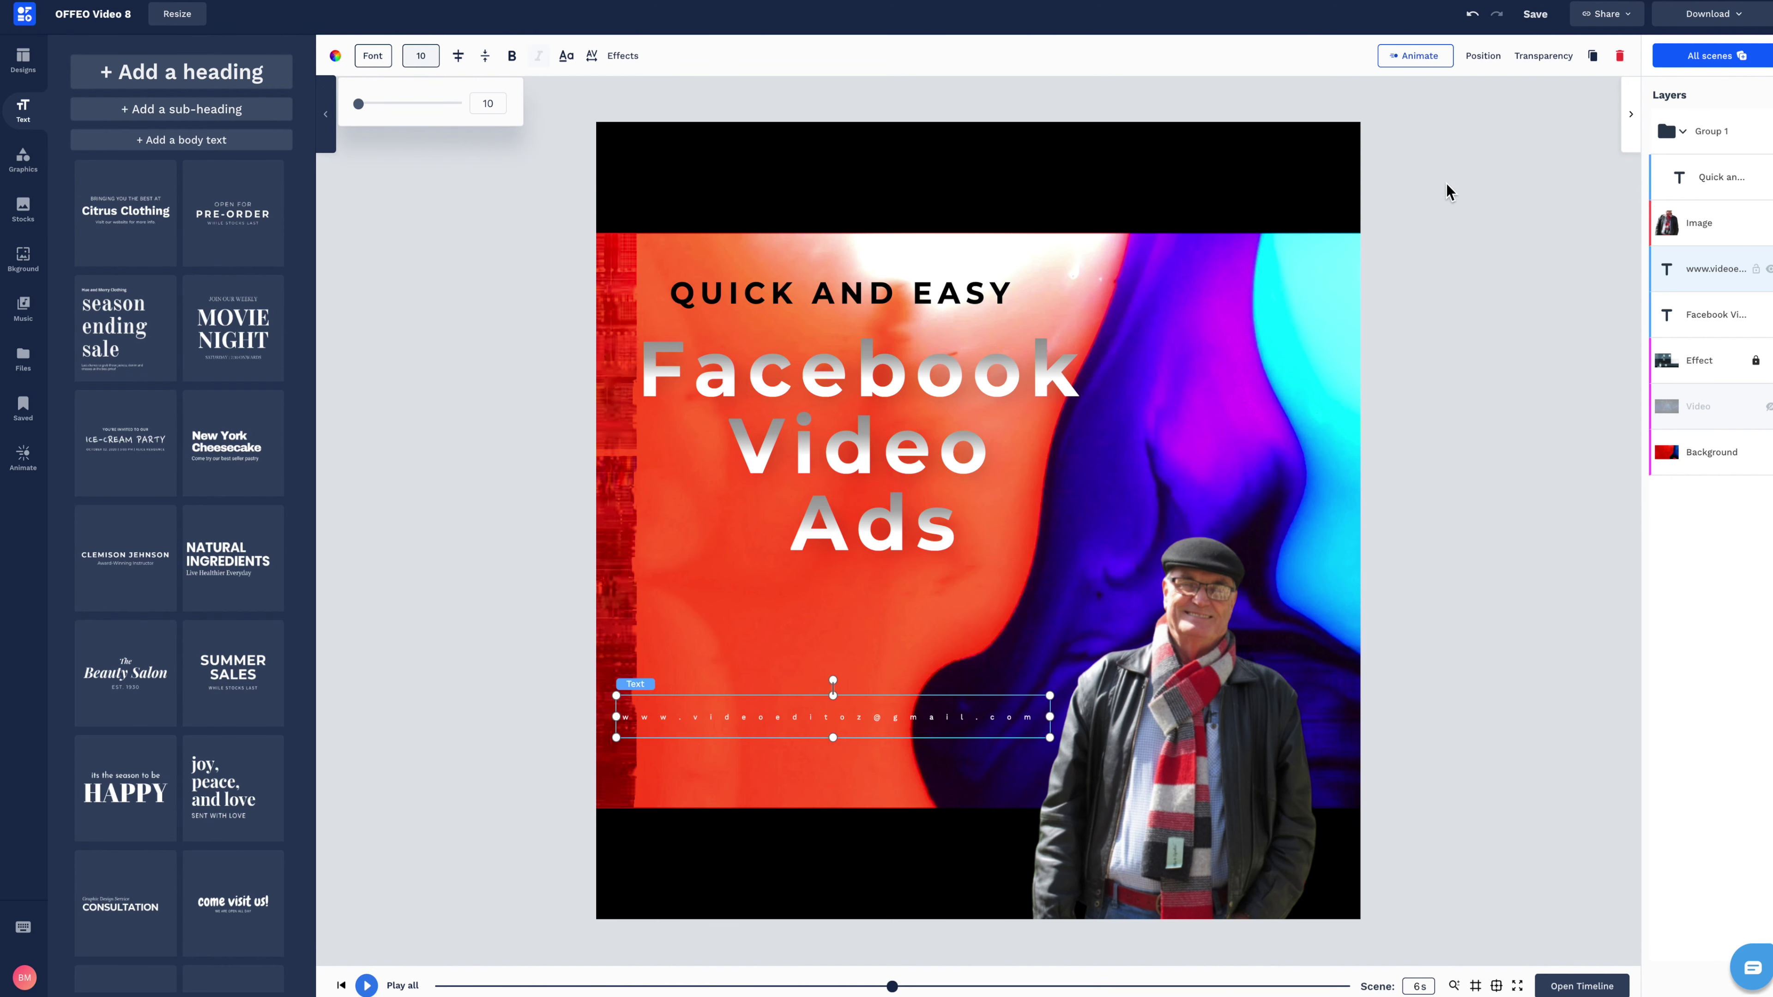
left_click_drag(918, 441, 916, 523)
left_click(916, 520)
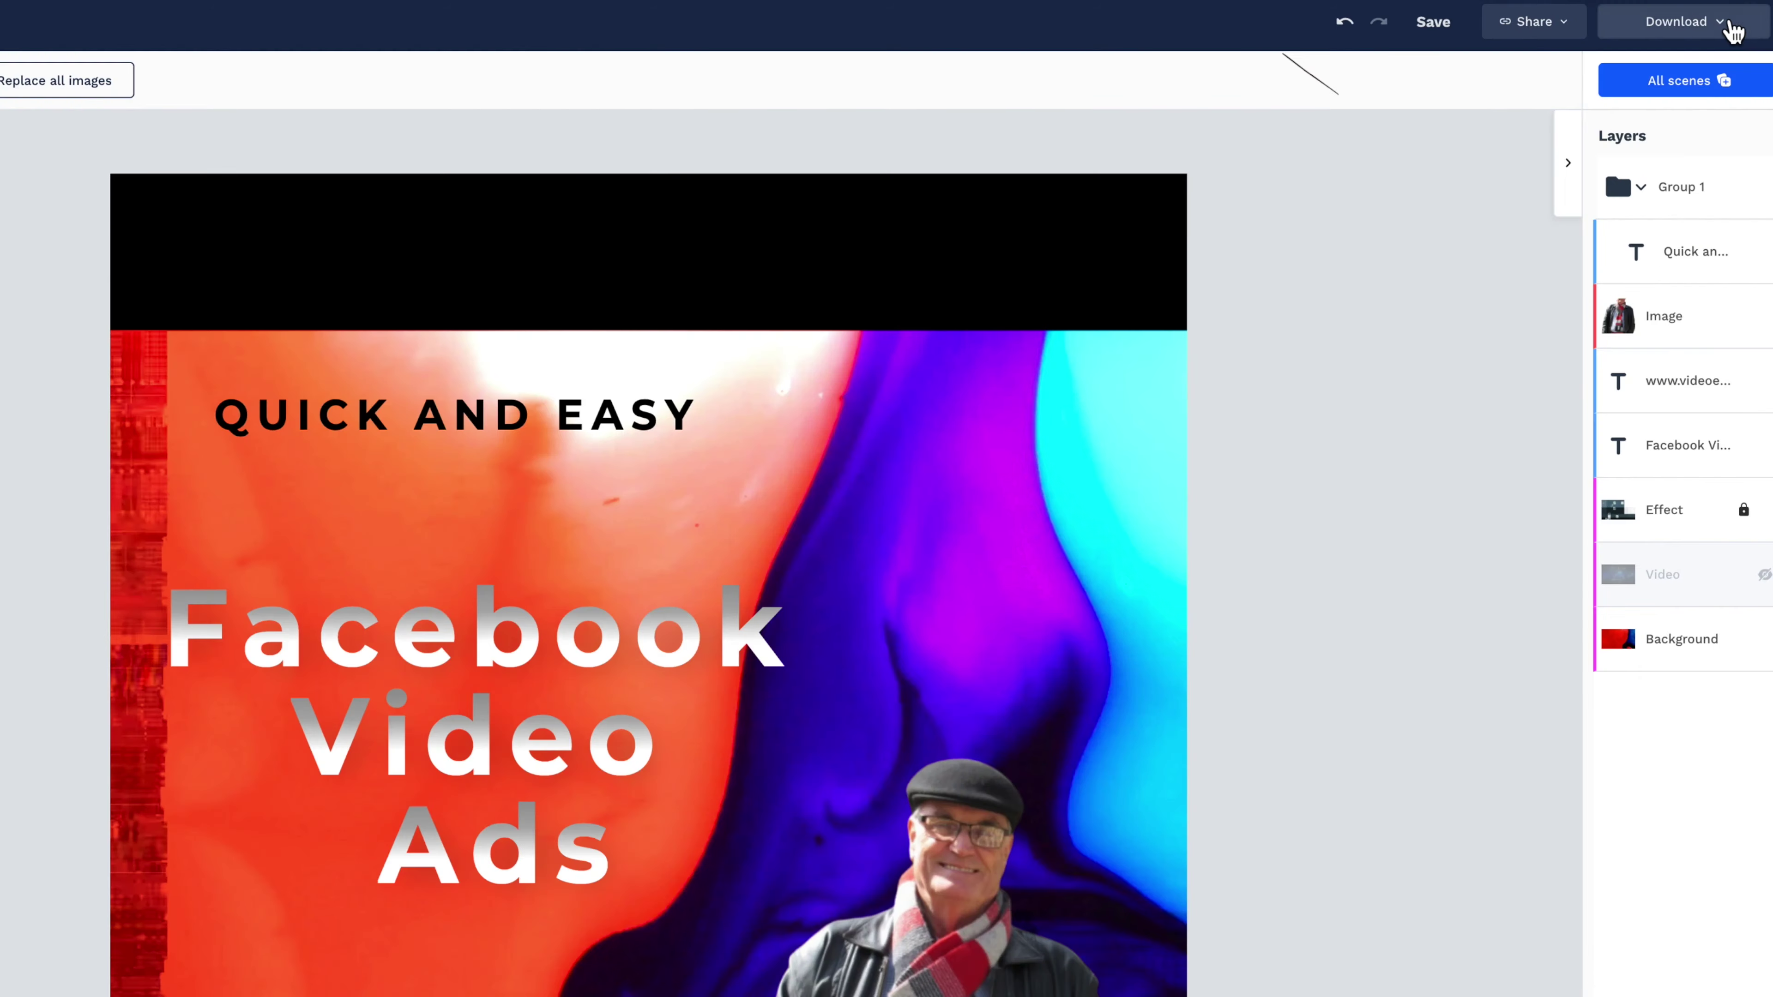
Download a JPG still of the square intro from the frame at 4.7 seconds.
left_click(1705, 16)
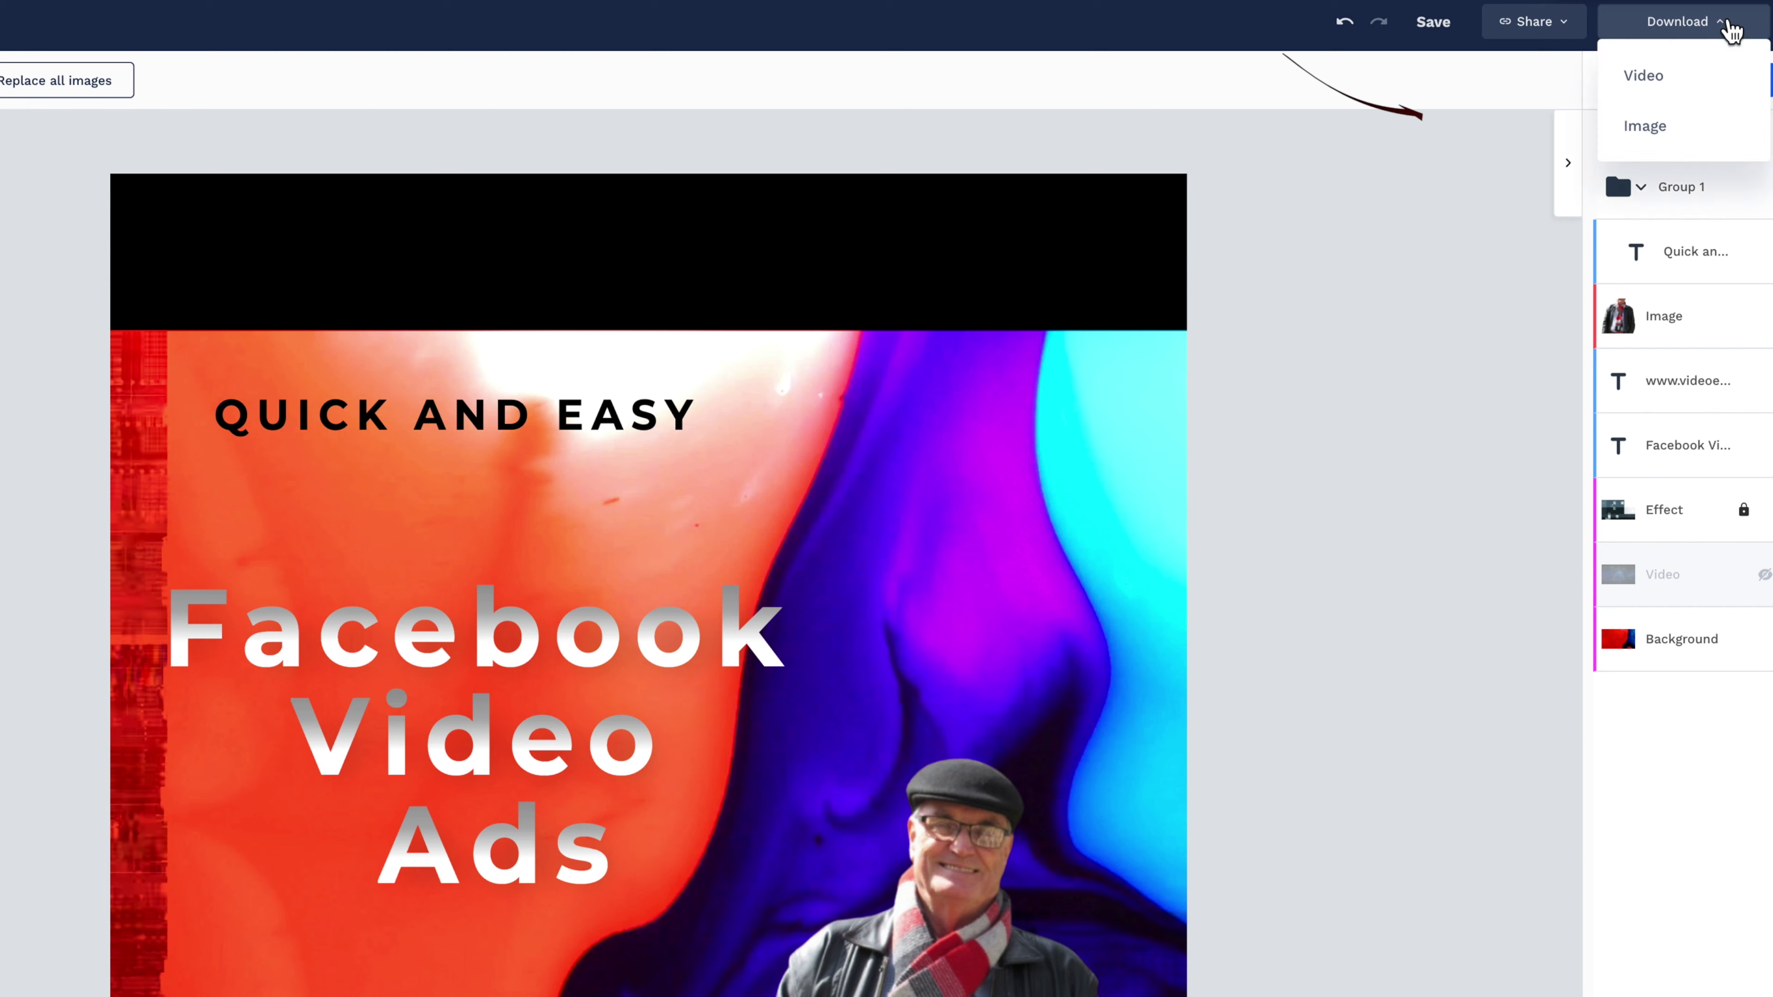
left_click(1672, 126)
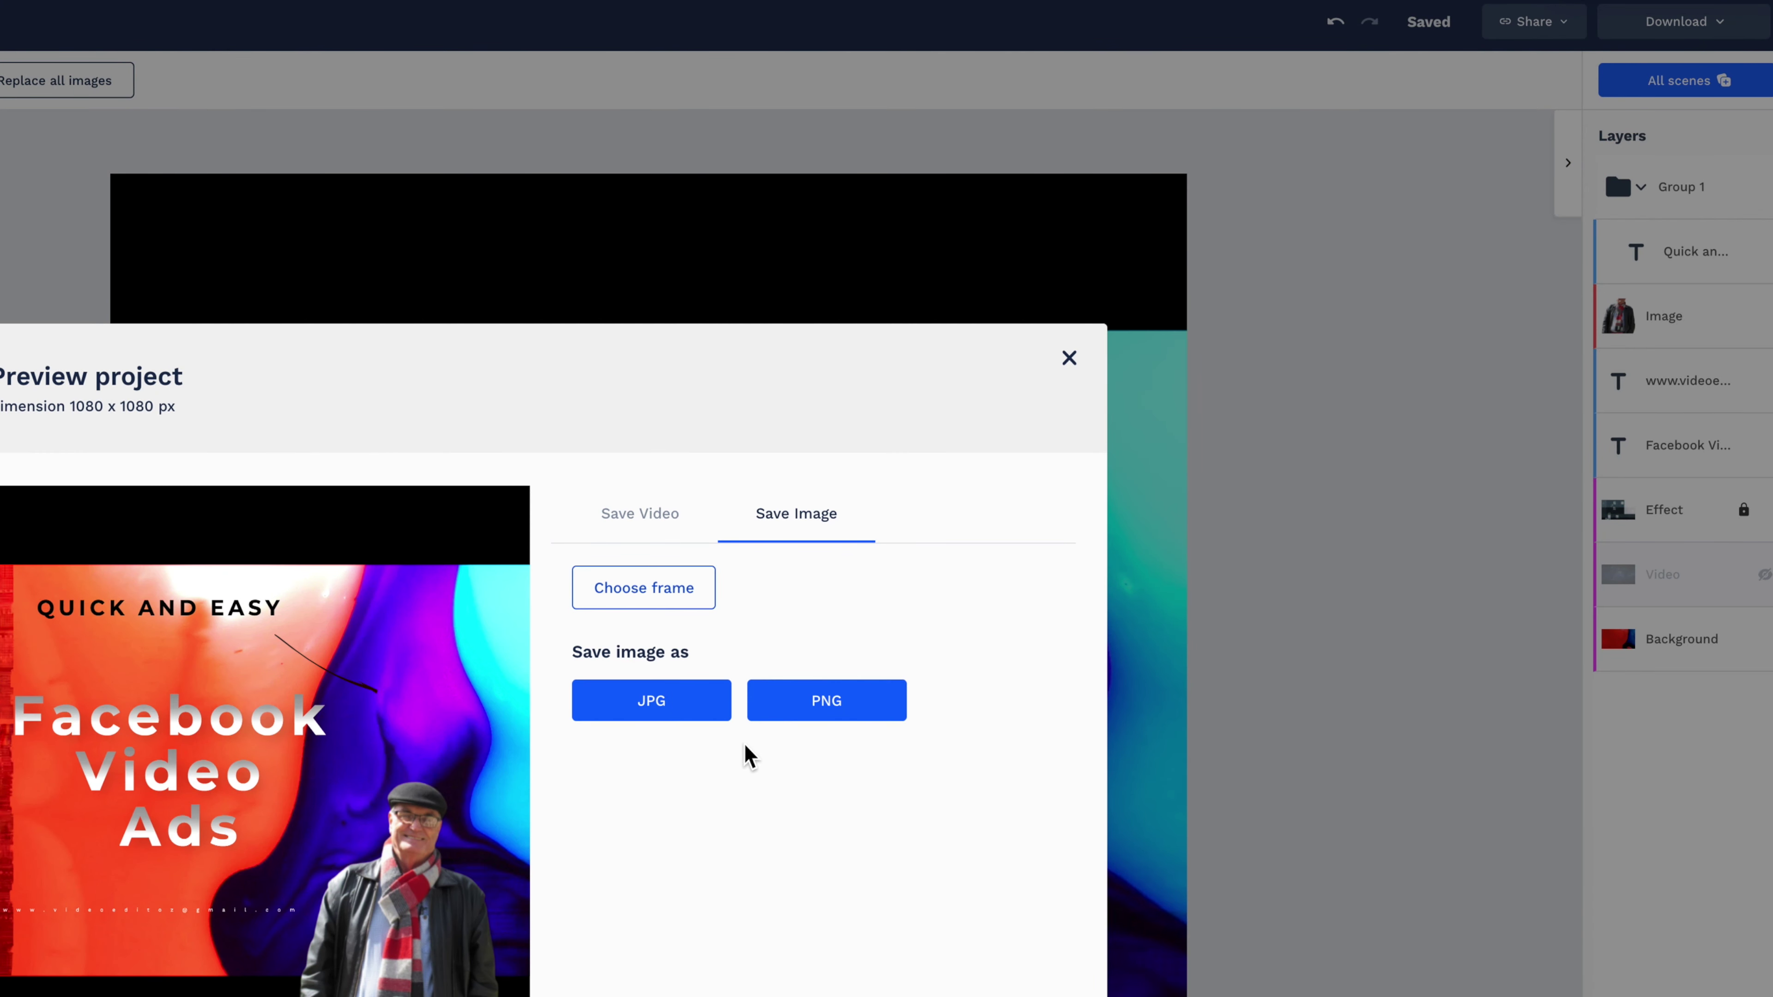
left_click(694, 598)
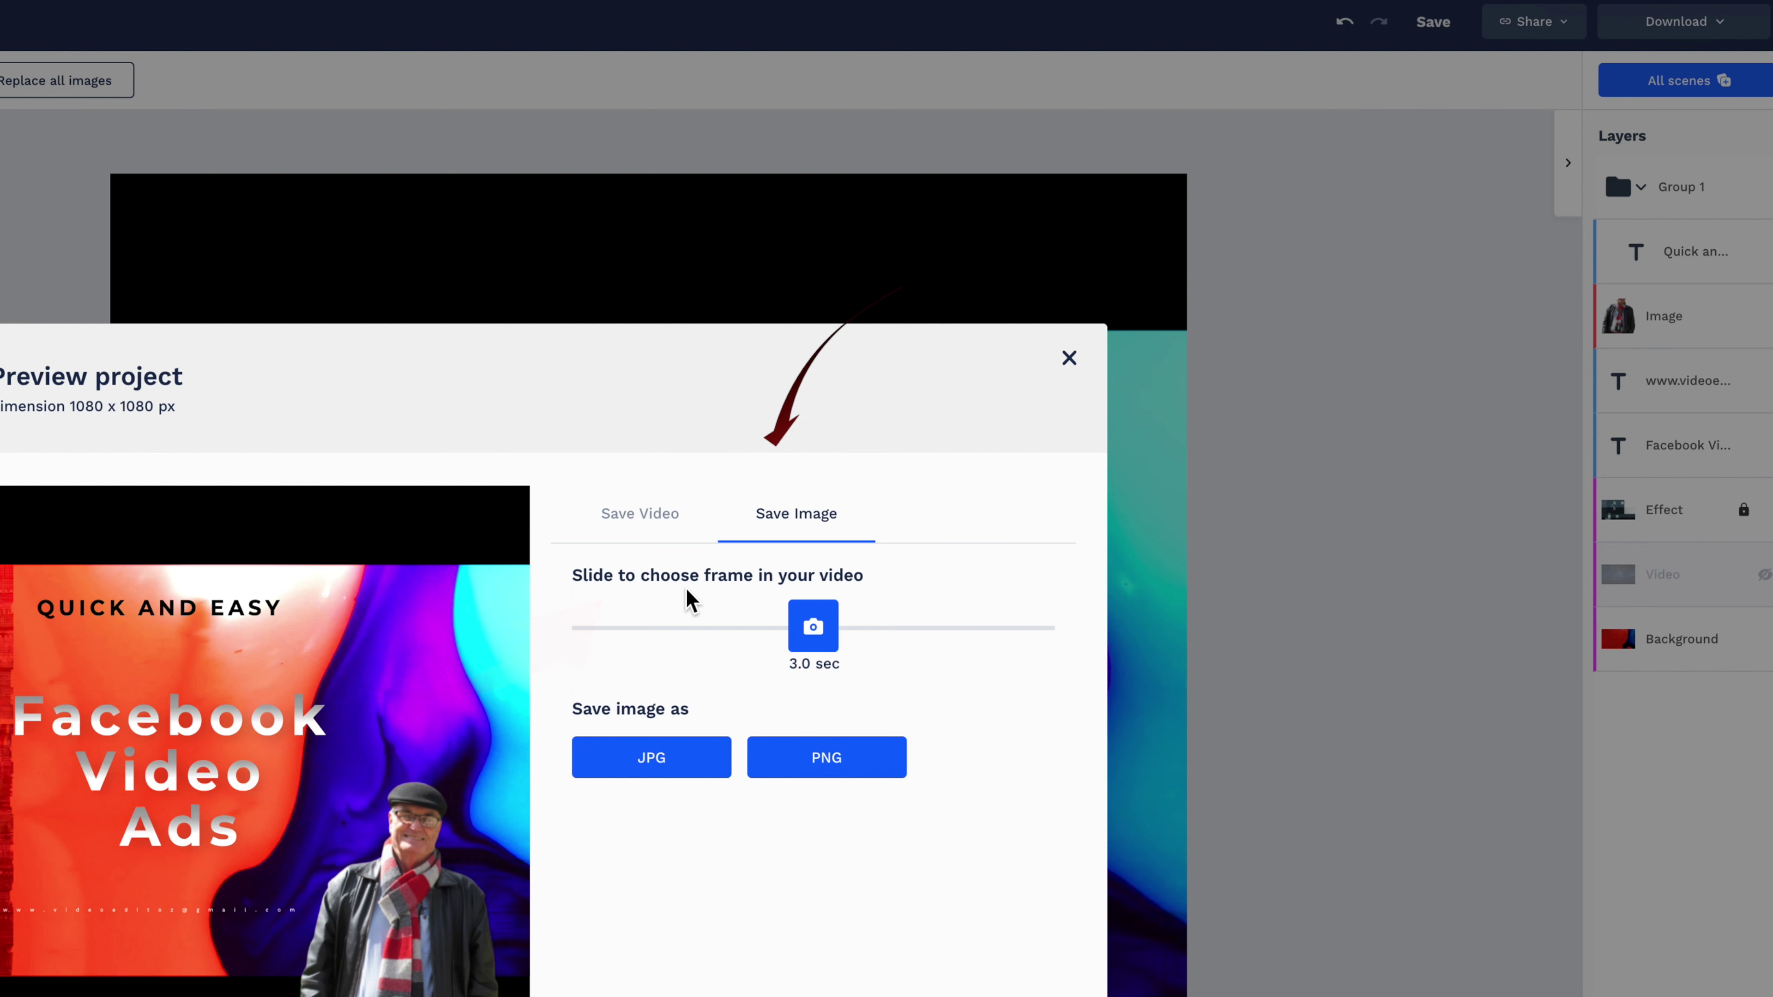
left_click_drag(829, 648, 946, 651)
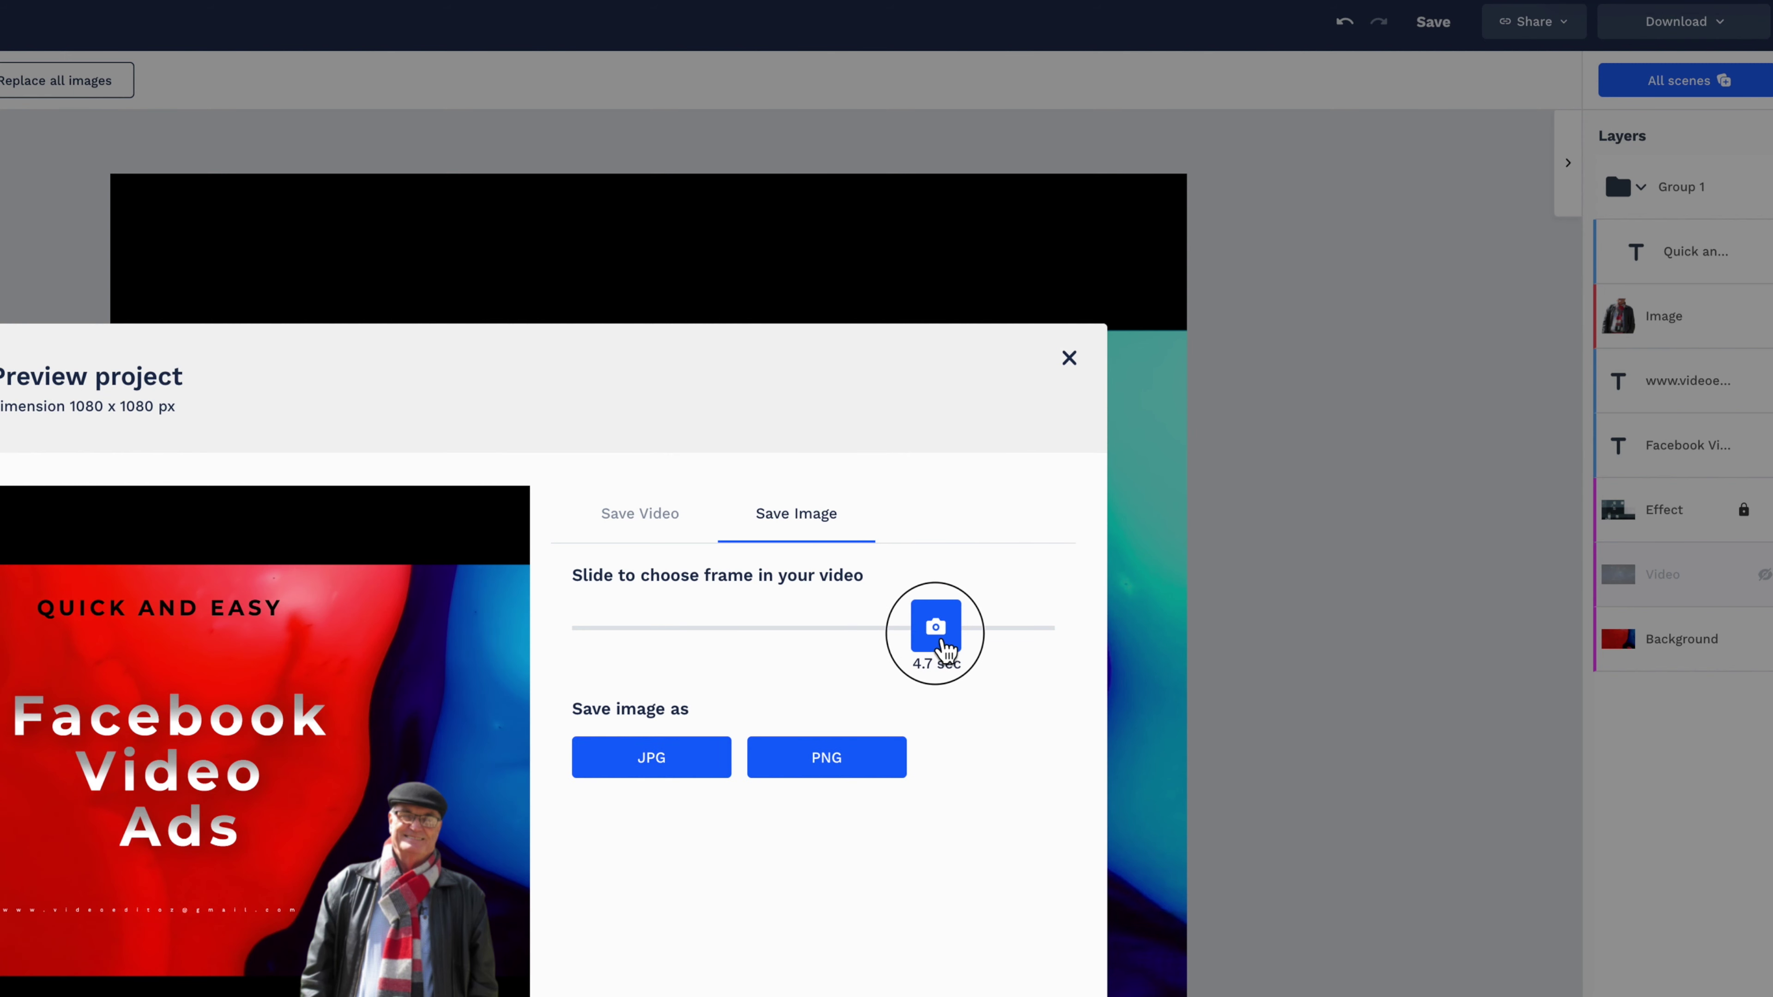
left_click(677, 767)
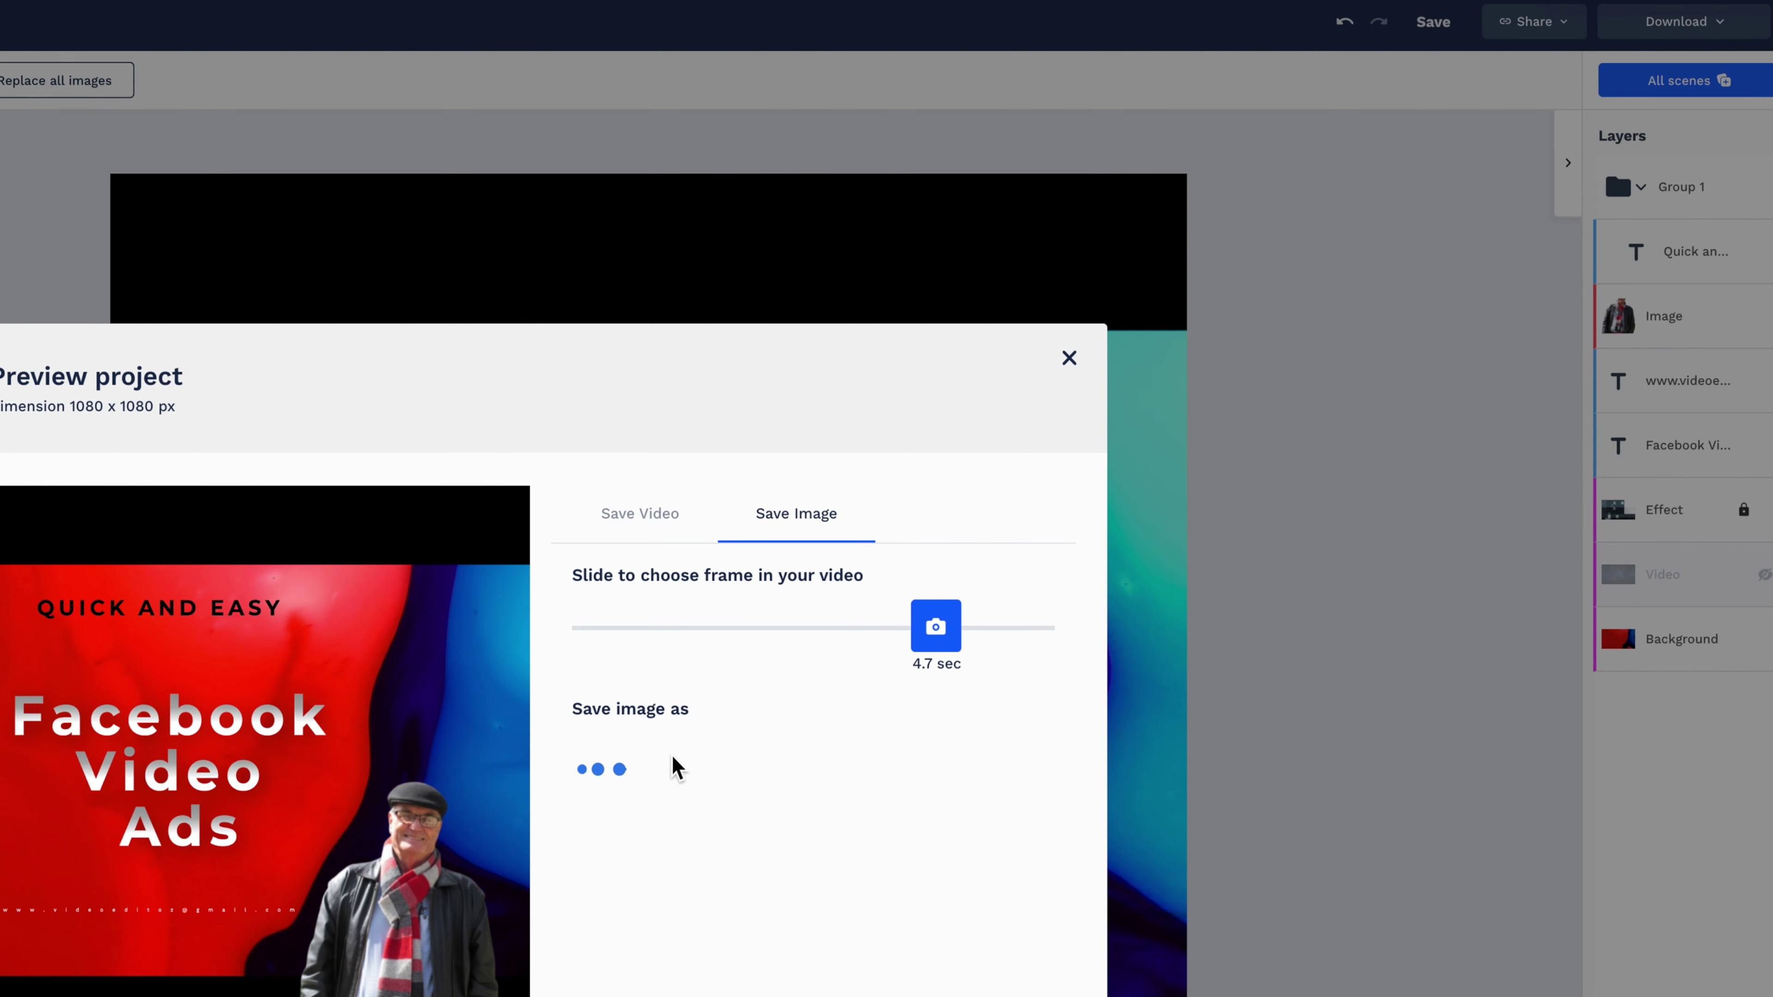